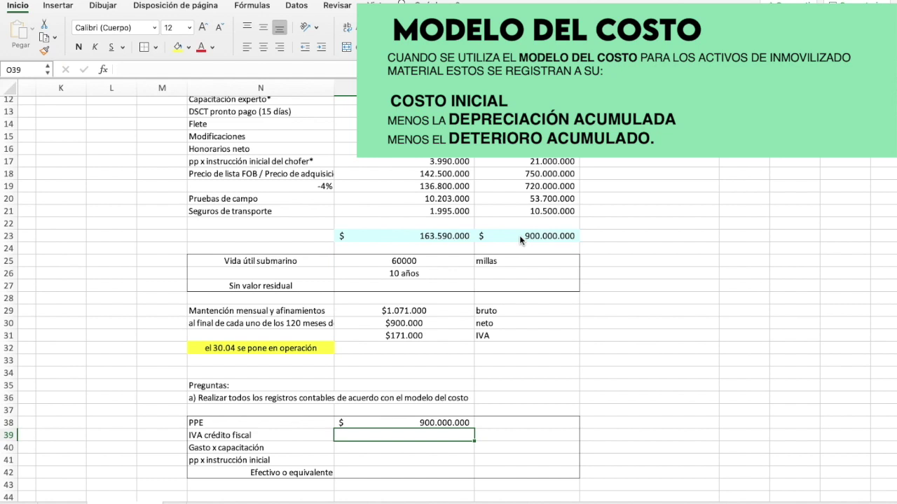
Calculate IVA crédito fiscal in O39 by adding the IVA total in O23, the chofer instruction IVA in O17 and the Capacitación experto IVA in O12.
{"action": "left_click", "coordinate": [456, 236]}
{"action": "type", "text": "+"}
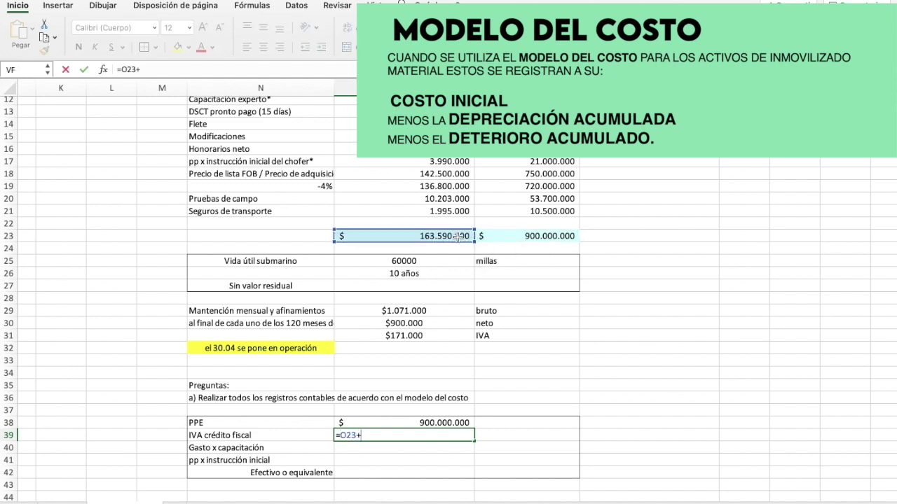
{"action": "left_click", "coordinate": [423, 162]}
{"action": "type", "text": "+"}
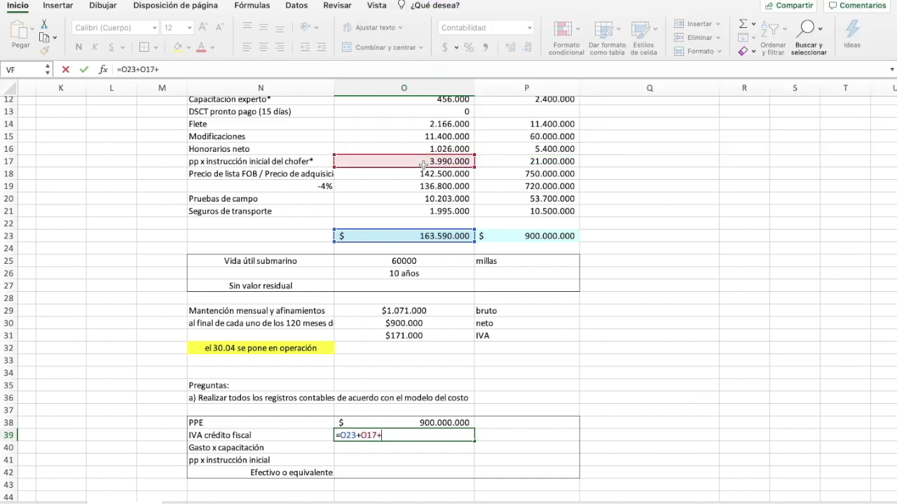
{"action": "scroll", "coordinate": [424, 163], "scroll_direction": "up", "scroll_amount": 2}
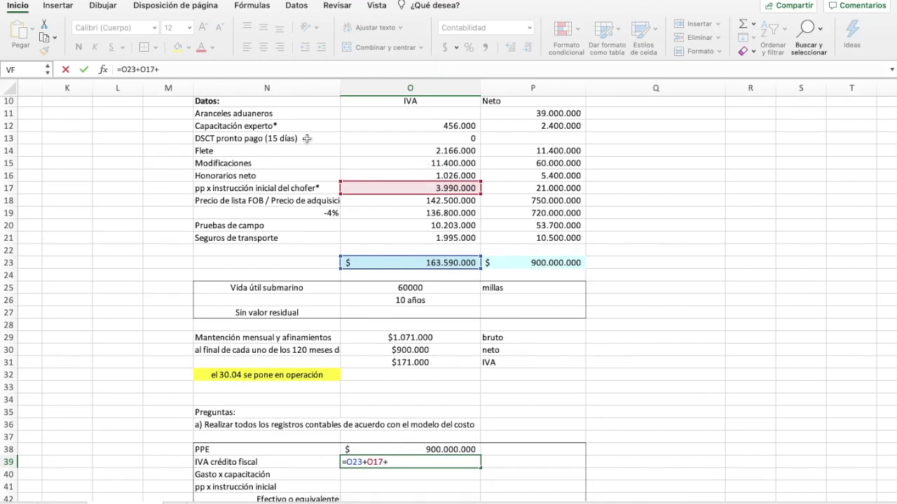
{"action": "left_click", "coordinate": [371, 126]}
{"action": "key", "text": "Return"}
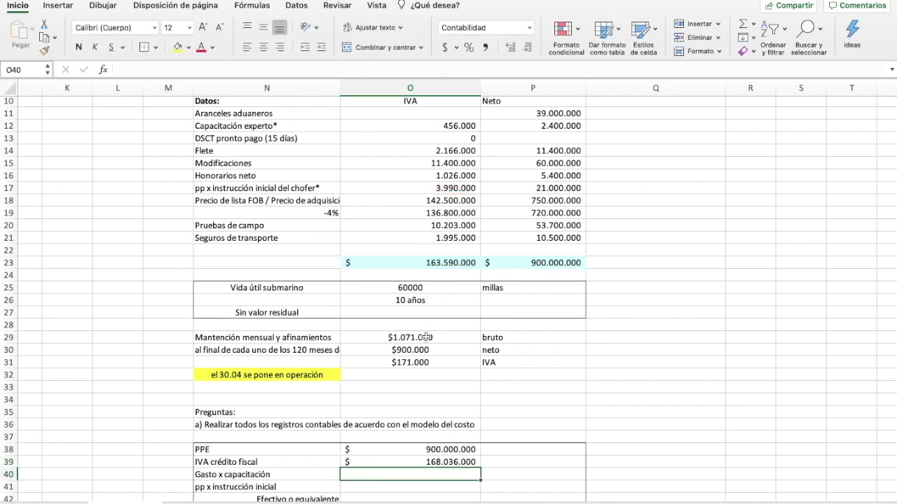
Link Gasto x capacitación in O40 to the net amount in P12, and pp x instrucción inicial in O41 to P17.
{"action": "scroll", "coordinate": [389, 485], "scroll_direction": "down", "scroll_amount": 2}
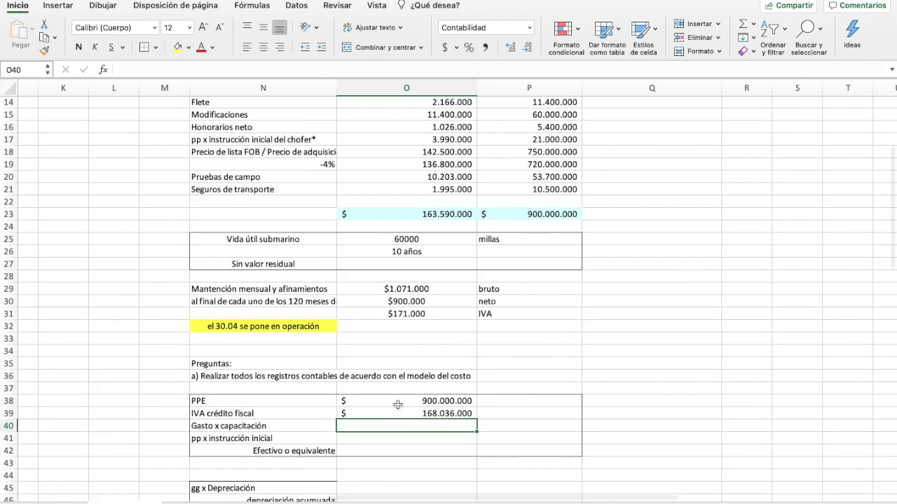
{"action": "type", "text": "="}
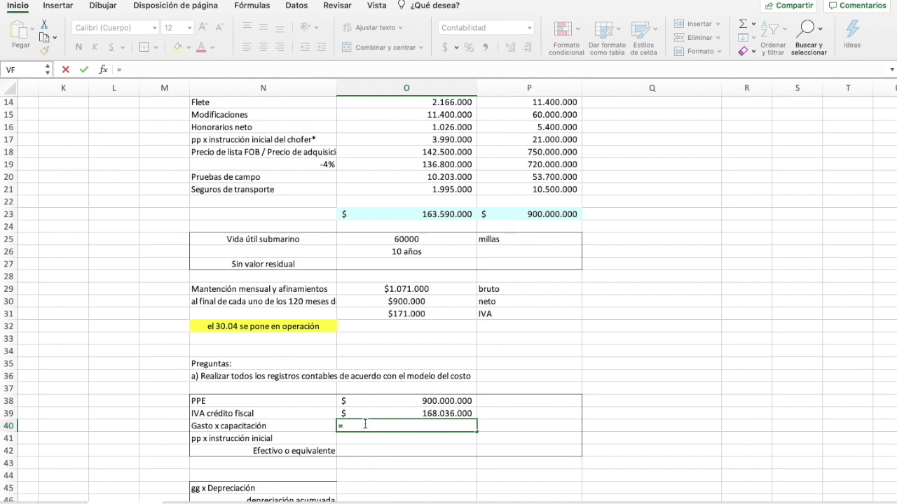
{"action": "scroll", "coordinate": [371, 350], "scroll_direction": "up", "scroll_amount": 3}
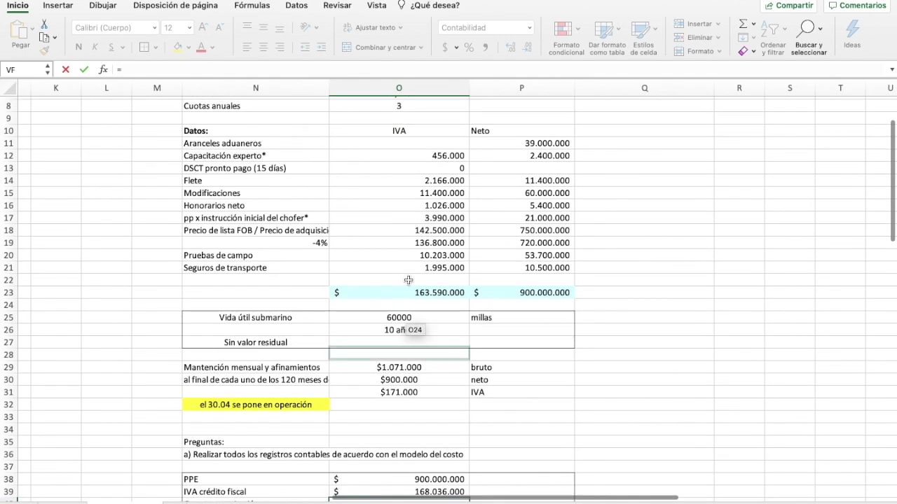
{"action": "left_click", "coordinate": [486, 157]}
{"action": "key", "text": "Return"}
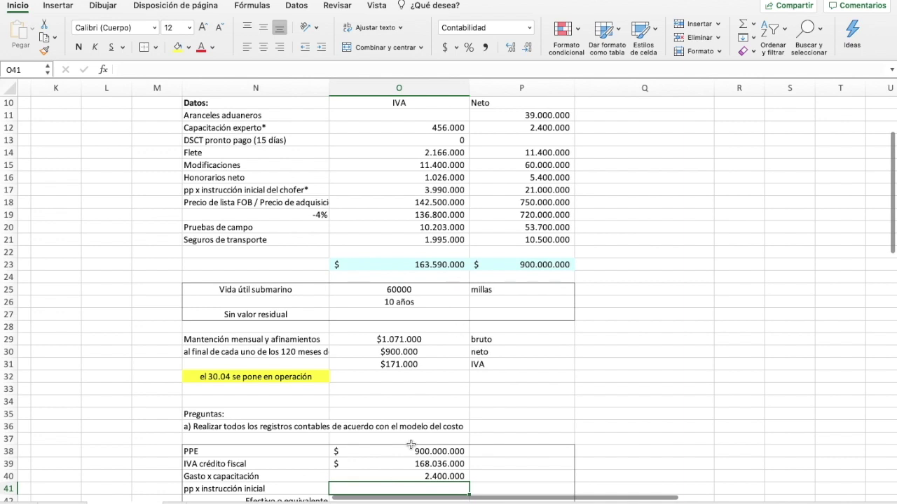
{"action": "type", "text": "="}
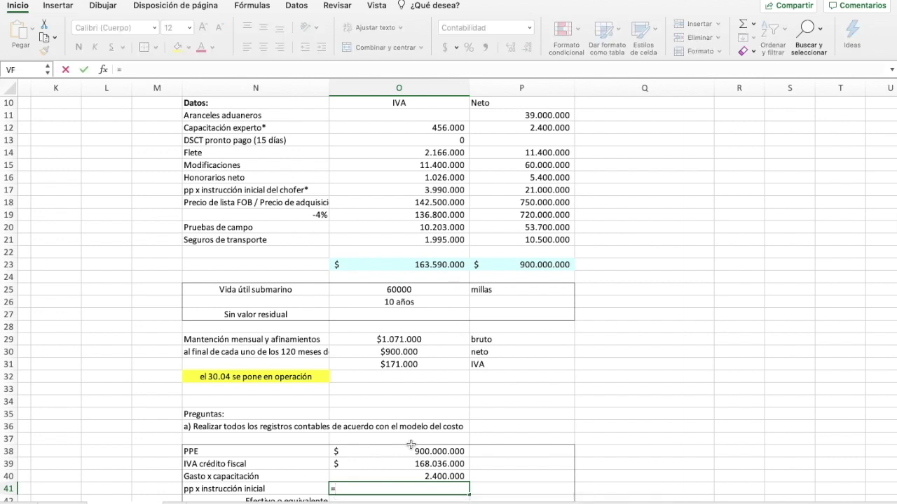
{"action": "left_click", "coordinate": [533, 191]}
{"action": "key", "text": "Return"}
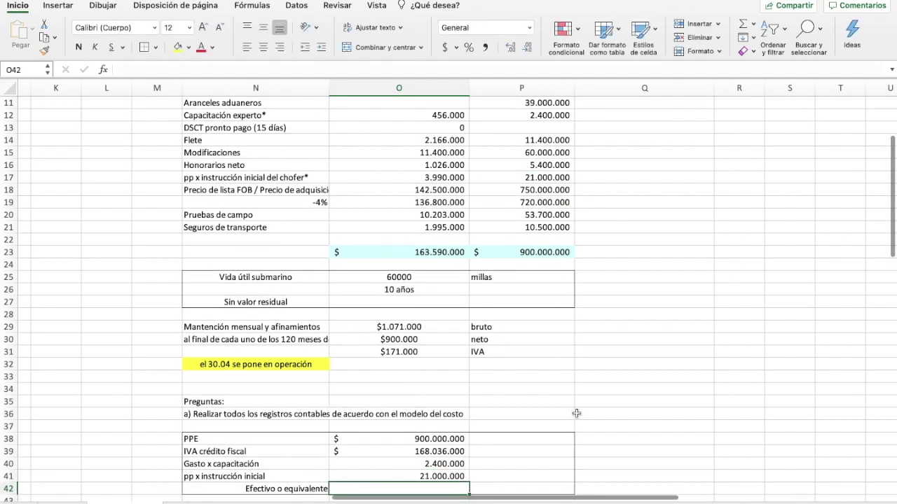
Calculate the Efectivo o equivalente credit in P42 as the sum of the four debit amounts, O38+O39+O40+O41.
{"action": "scroll", "coordinate": [577, 414], "scroll_direction": "down", "scroll_amount": 3}
{"action": "left_click", "coordinate": [510, 411]}
{"action": "key", "text": "Up"}
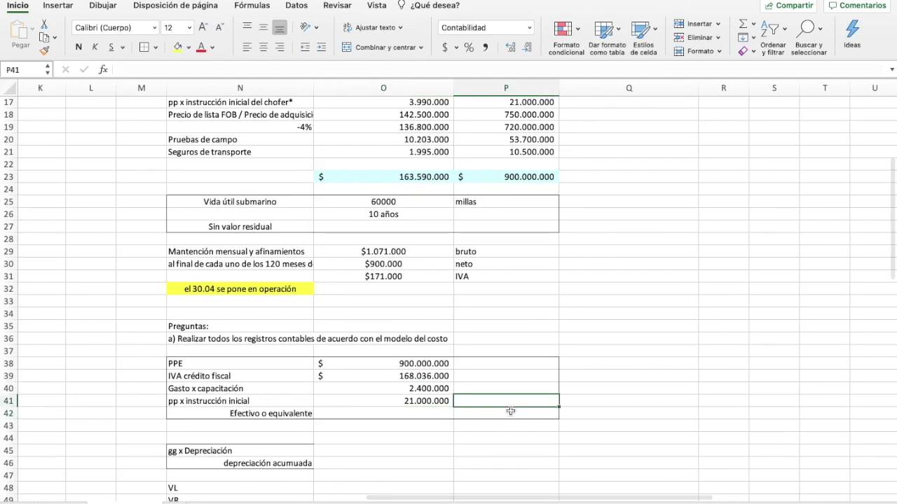
{"action": "left_click", "coordinate": [511, 411]}
{"action": "type", "text": "="}
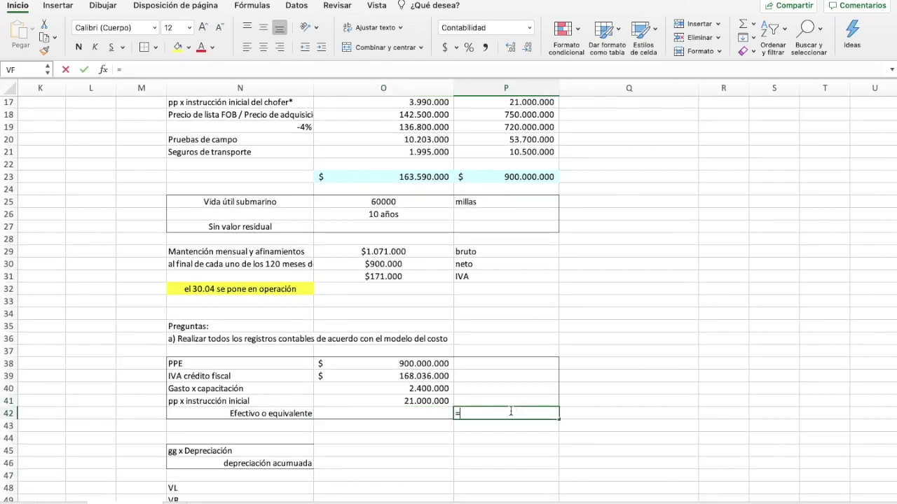
{"action": "left_click", "coordinate": [415, 363]}
{"action": "type", "text": "+"}
{"action": "left_click", "coordinate": [421, 376]}
{"action": "type", "text": "+"}
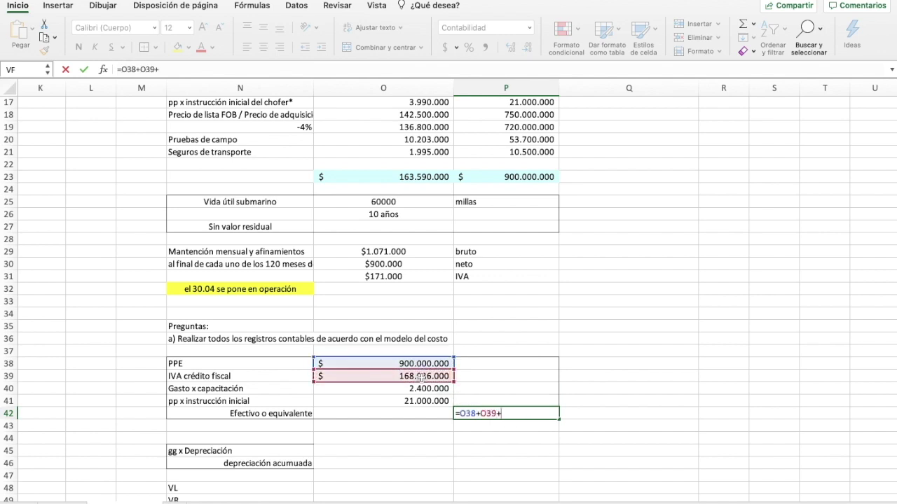
{"action": "left_click", "coordinate": [422, 388]}
{"action": "type", "text": "+"}
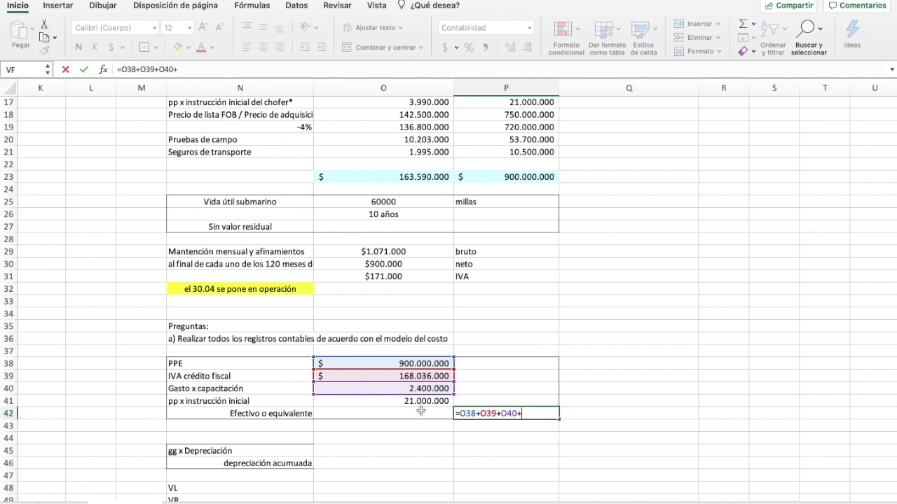
{"action": "left_click", "coordinate": [423, 400]}
{"action": "key", "text": "Return"}
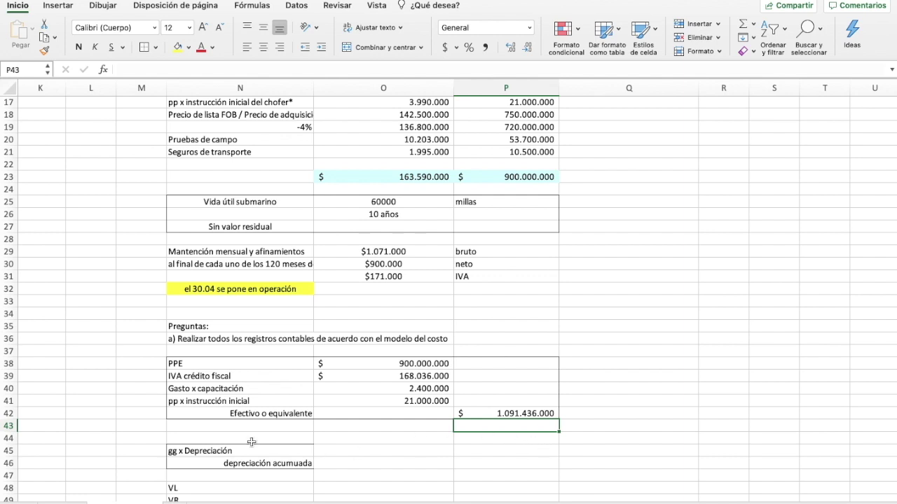
Calculate the depreciation per mile in O45 by dividing the PPE cost in O38 by the useful life in O25.
{"action": "left_click", "coordinate": [333, 448]}
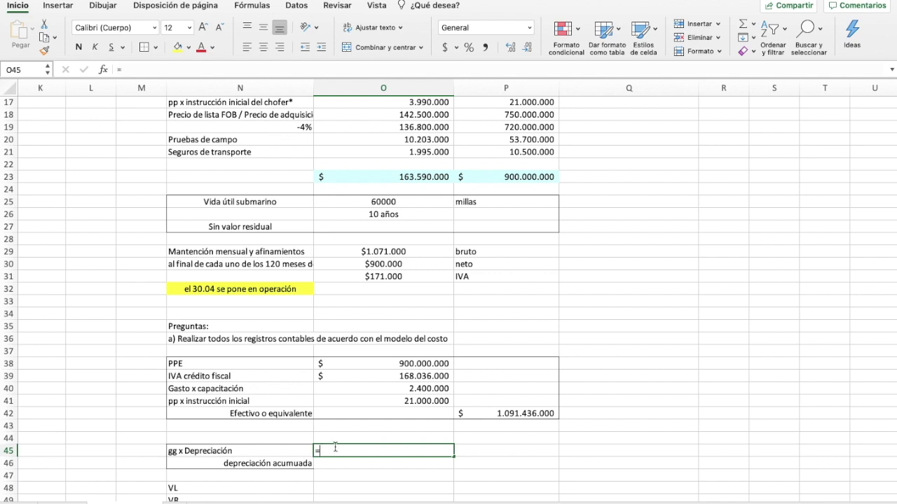
{"action": "type", "text": "="}
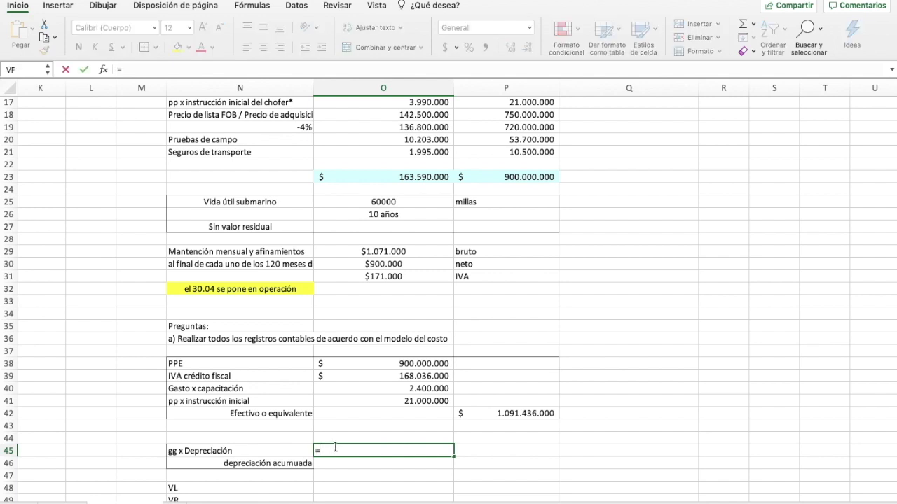
{"action": "left_click", "coordinate": [376, 363]}
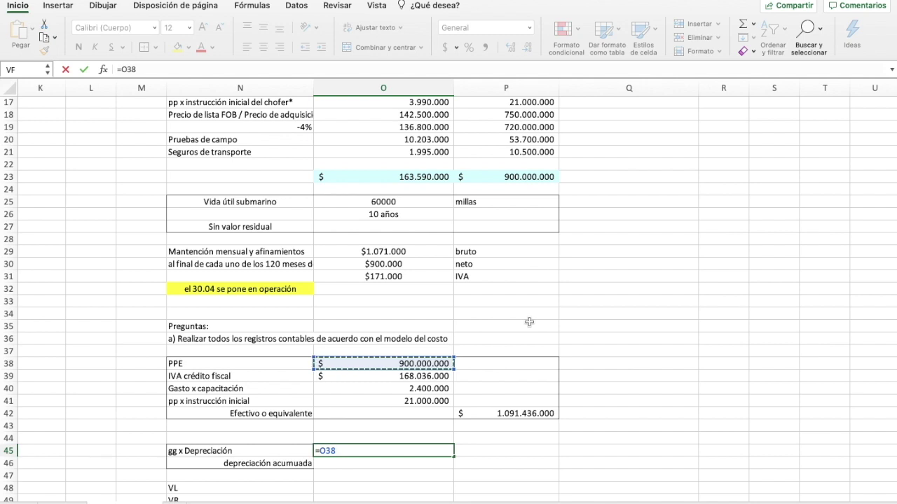
{"action": "type", "text": "/"}
{"action": "left_click", "coordinate": [369, 201]}
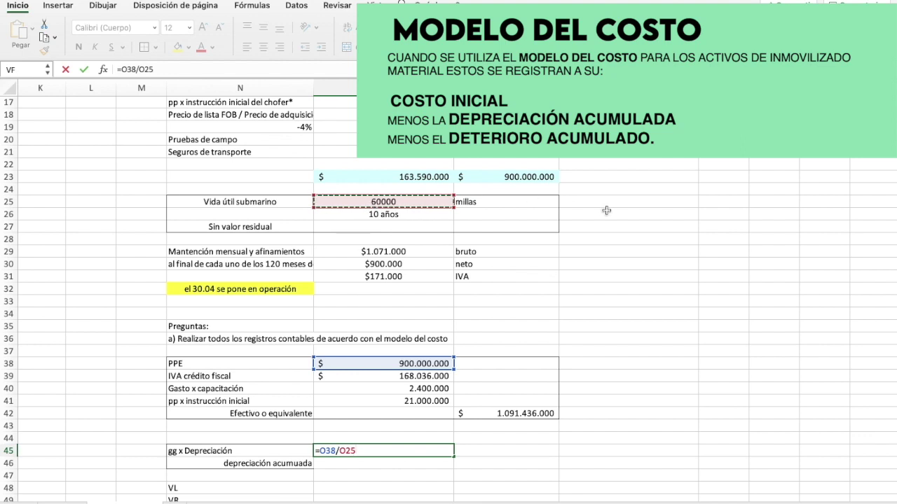
{"action": "key", "text": "Return"}
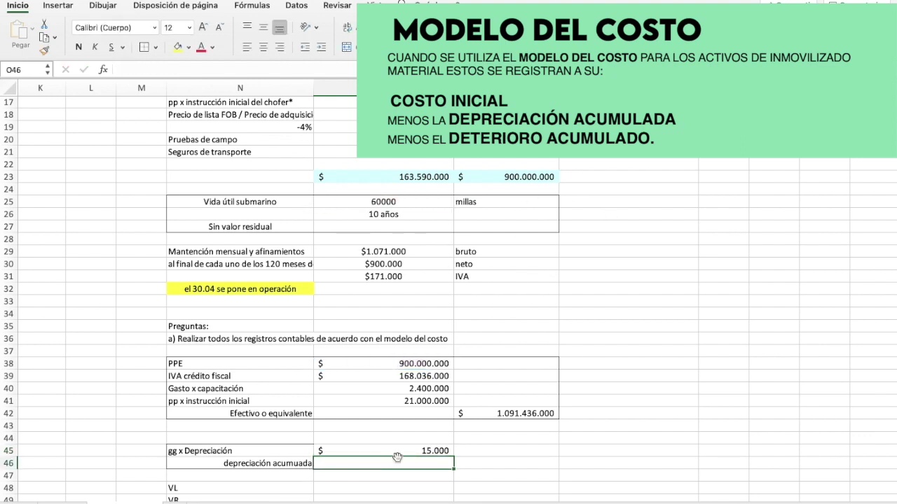
Extend the gg x Depreciación formula in O45 by multiplying it by the 16000 miles travelled in 2004.
{"action": "left_click", "coordinate": [398, 451]}
{"action": "left_click", "coordinate": [162, 70]}
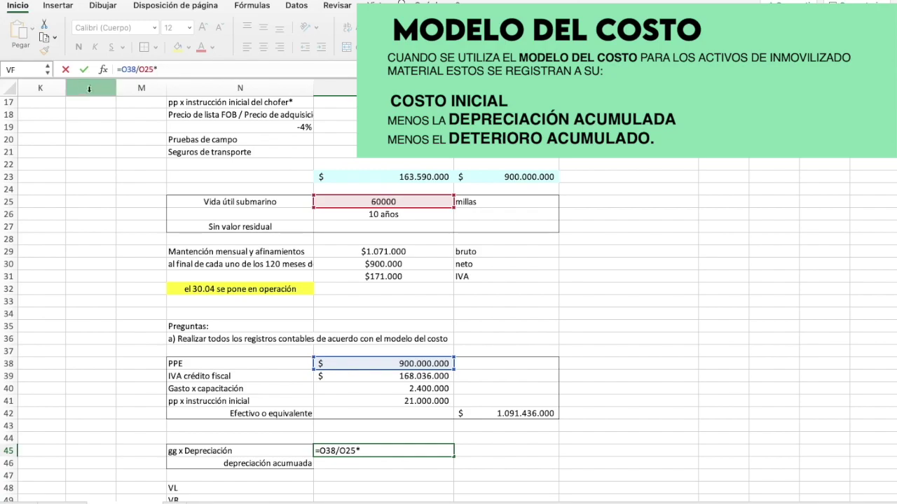
{"action": "scroll", "coordinate": [249, 208], "scroll_direction": "down", "scroll_amount": 1}
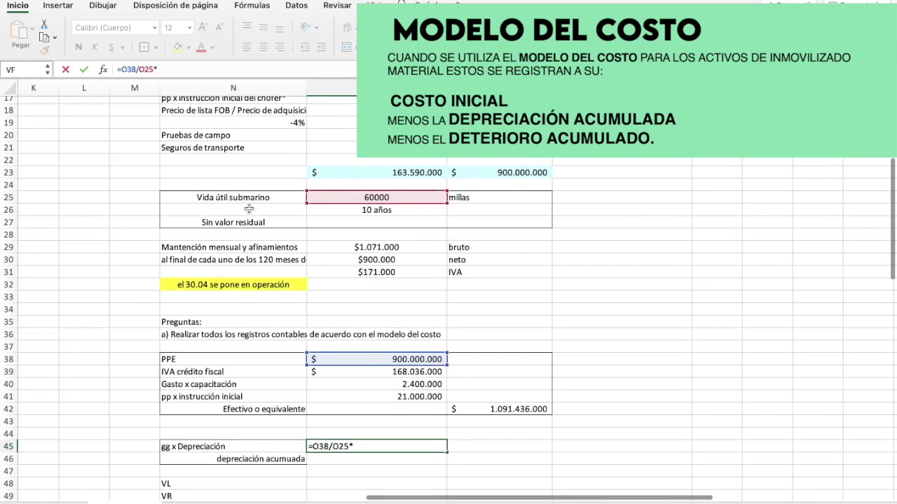
{"action": "scroll", "coordinate": [249, 208], "scroll_direction": "up", "scroll_amount": 2}
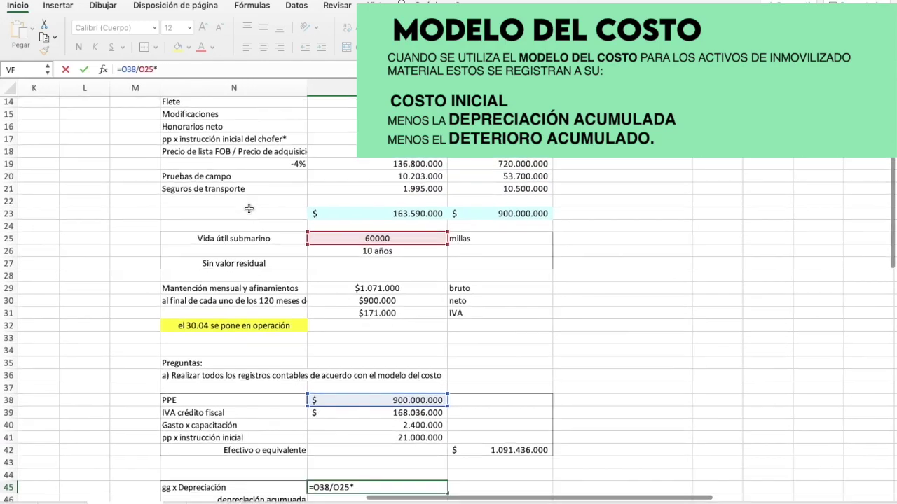
{"action": "scroll", "coordinate": [249, 209], "scroll_direction": "left", "scroll_amount": 10}
{"action": "scroll", "coordinate": [45, 463], "scroll_direction": "left", "scroll_amount": 2}
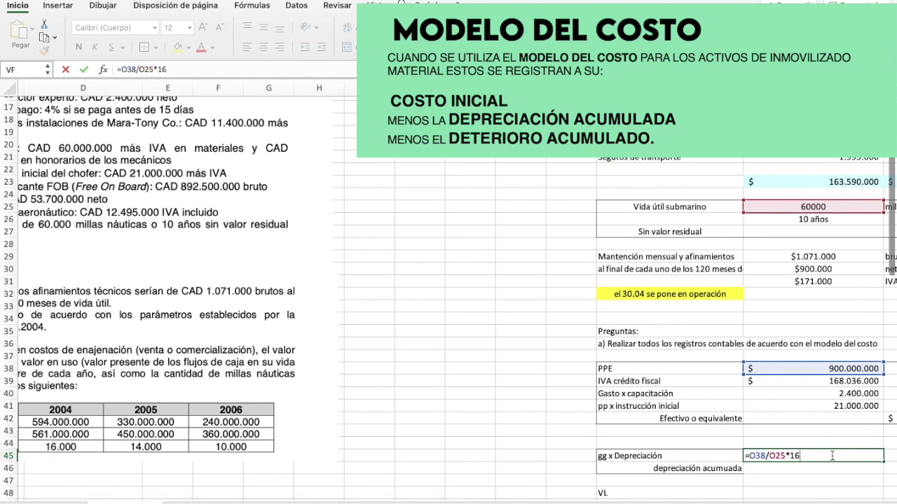
{"action": "key", "text": "Return"}
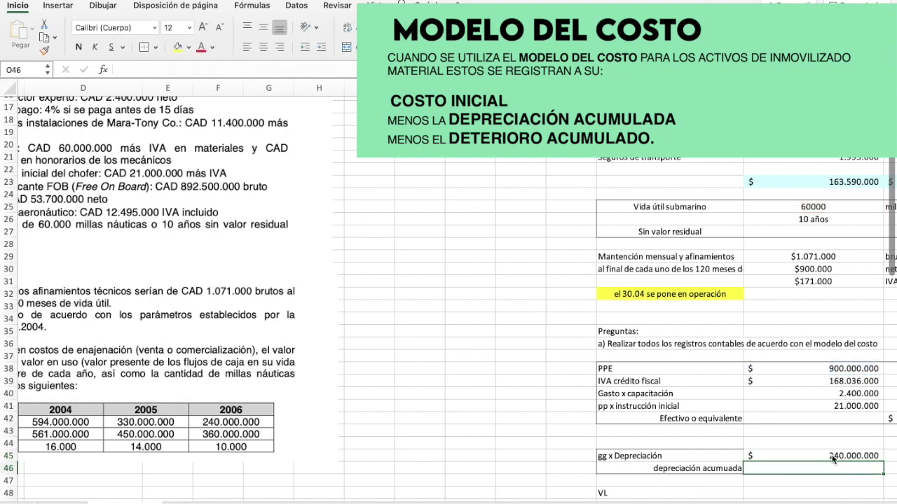
Enter the depreciación acumulada credit in P46 as a reference to the depreciation expense in O45.
{"action": "scroll", "coordinate": [788, 434], "scroll_direction": "down", "scroll_amount": 4}
{"action": "scroll", "coordinate": [787, 434], "scroll_direction": "right", "scroll_amount": 3}
{"action": "scroll", "coordinate": [787, 434], "scroll_direction": "right", "scroll_amount": 3}
{"action": "scroll", "coordinate": [788, 435], "scroll_direction": "up", "scroll_amount": 2}
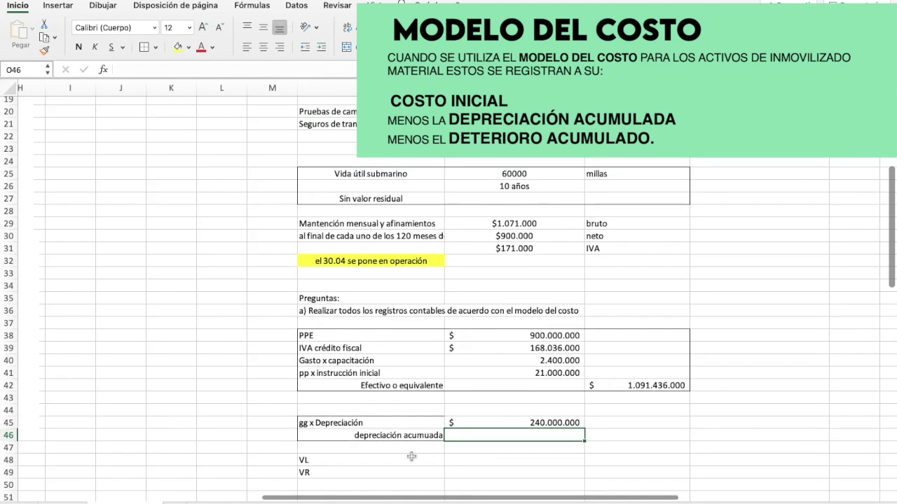
{"action": "left_click", "coordinate": [614, 437]}
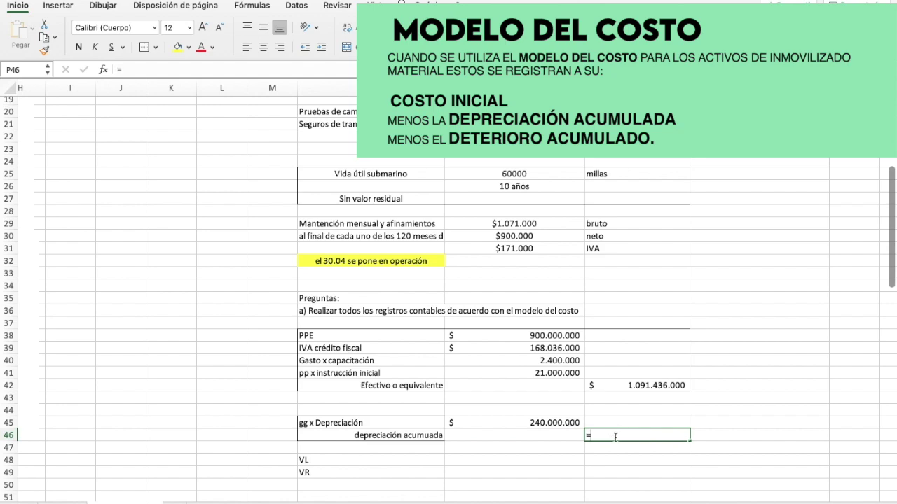
{"action": "type", "text": "="}
{"action": "left_click", "coordinate": [550, 424]}
{"action": "key", "text": "Return"}
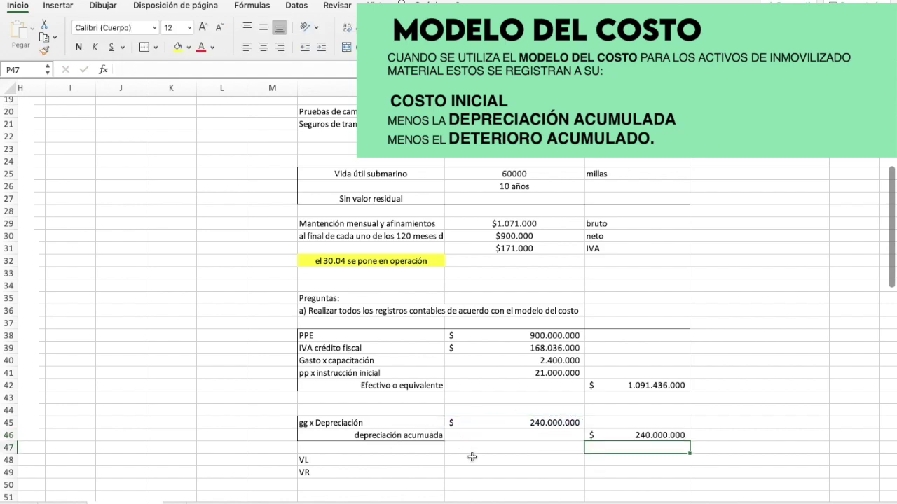
Outline the depreciation entry, from gg x Depreciación in N45 through the credit in P46, with a border.
{"action": "scroll", "coordinate": [472, 456], "scroll_direction": "down", "scroll_amount": 1}
{"action": "scroll", "coordinate": [472, 457], "scroll_direction": "right", "scroll_amount": 1}
{"action": "left_click", "coordinate": [423, 405]}
{"action": "left_click_drag", "start_coordinate": [341, 403], "coordinate": [585, 425]}
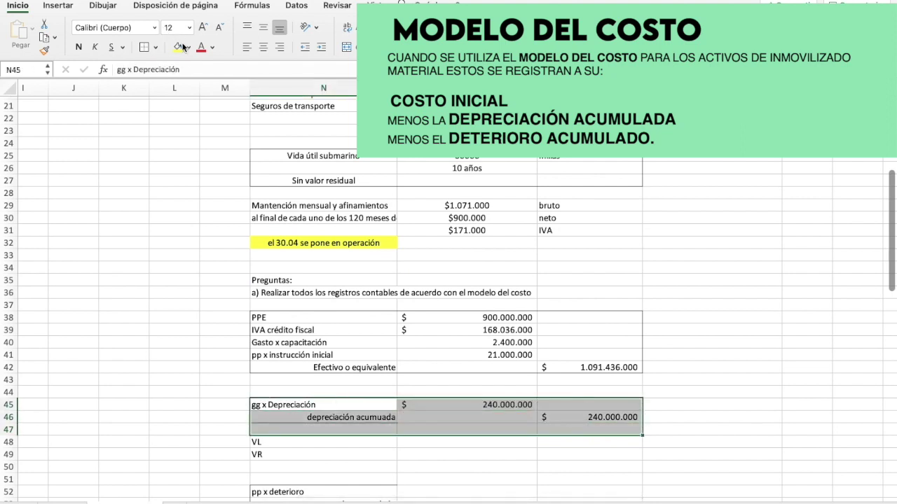
{"action": "left_click", "coordinate": [144, 48]}
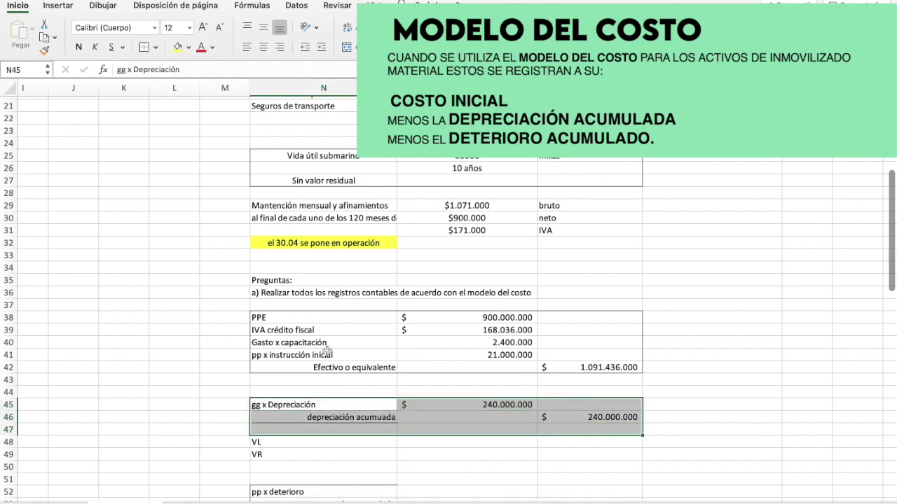
Calculate VL in O48 as the PPE cost in O38 minus the depreciation in O45.
{"action": "left_click", "coordinate": [421, 445]}
{"action": "type", "text": "="}
{"action": "scroll", "coordinate": [421, 445], "scroll_direction": "up", "scroll_amount": 2}
{"action": "left_click", "coordinate": [541, 346]}
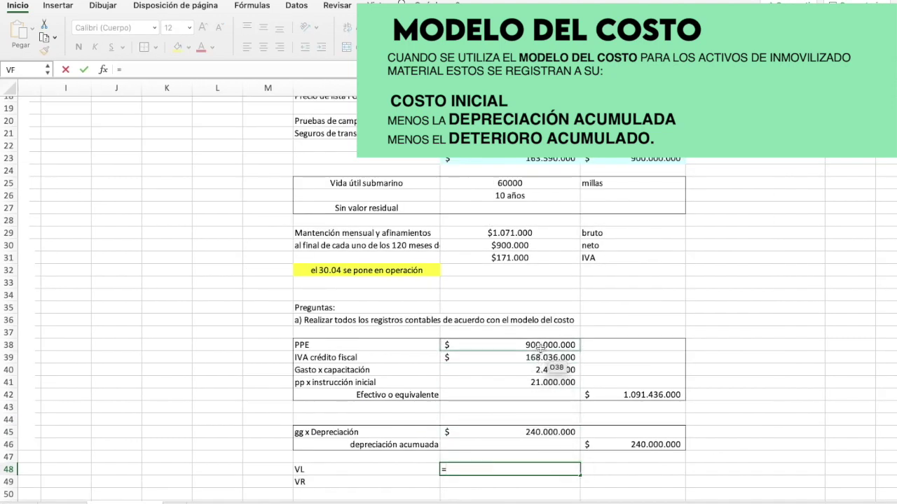
{"action": "type", "text": "-"}
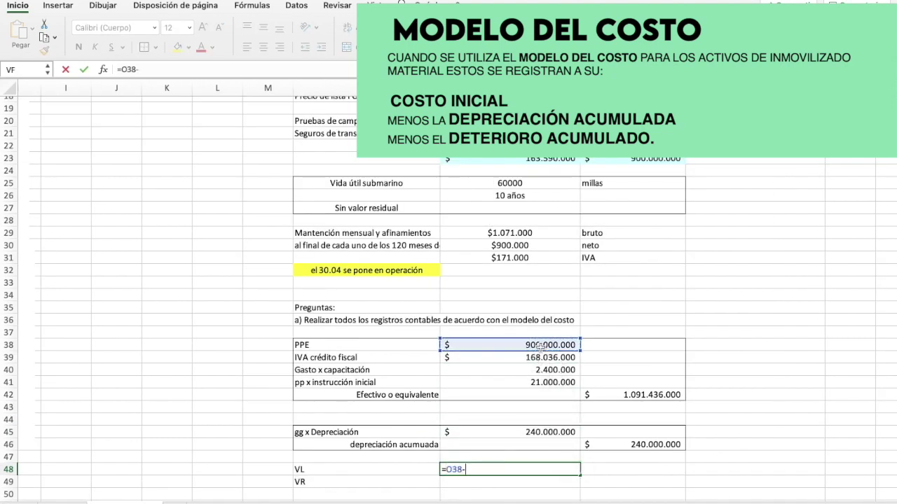
{"action": "left_click", "coordinate": [527, 433]}
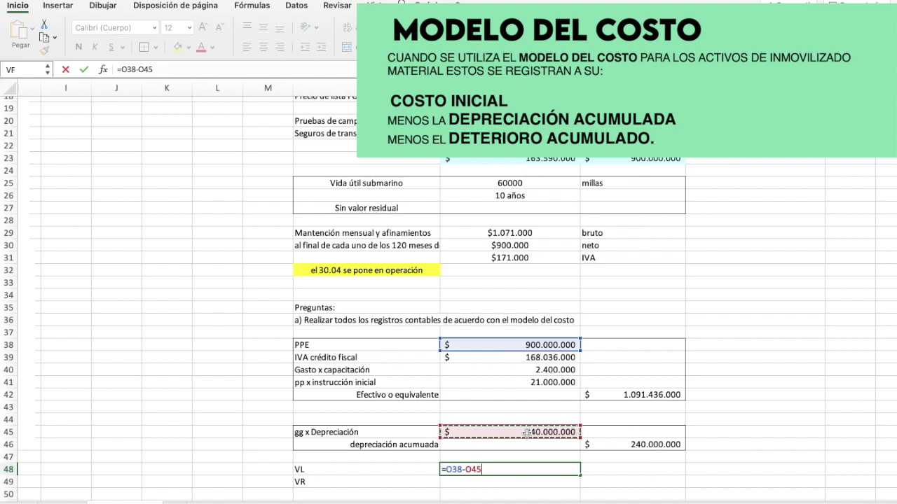
{"action": "key", "text": "Return"}
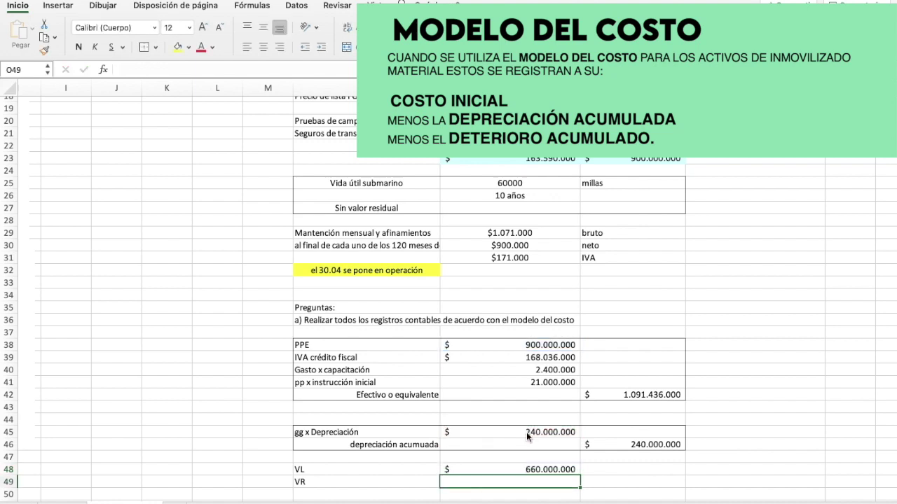
Enter the VR amount 594000000 in O49.
{"action": "type", "text": "594"}
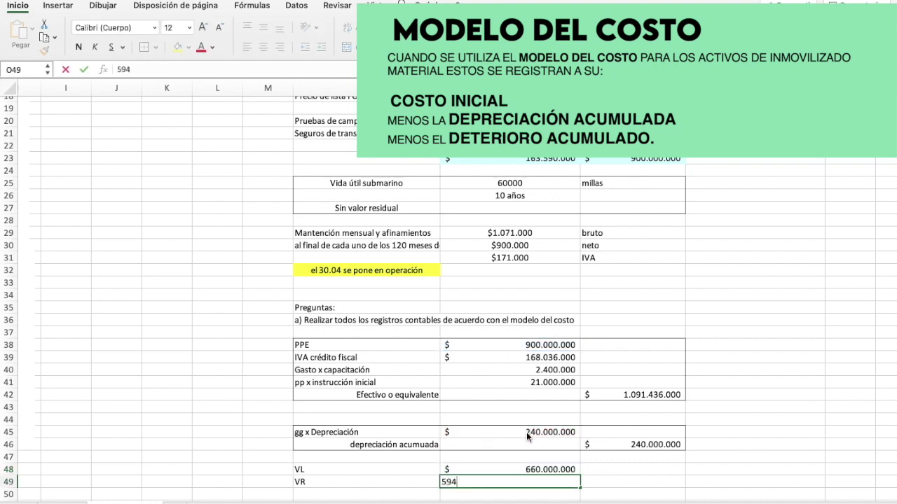
{"action": "type", "text": "000000"}
{"action": "key", "text": "Return"}
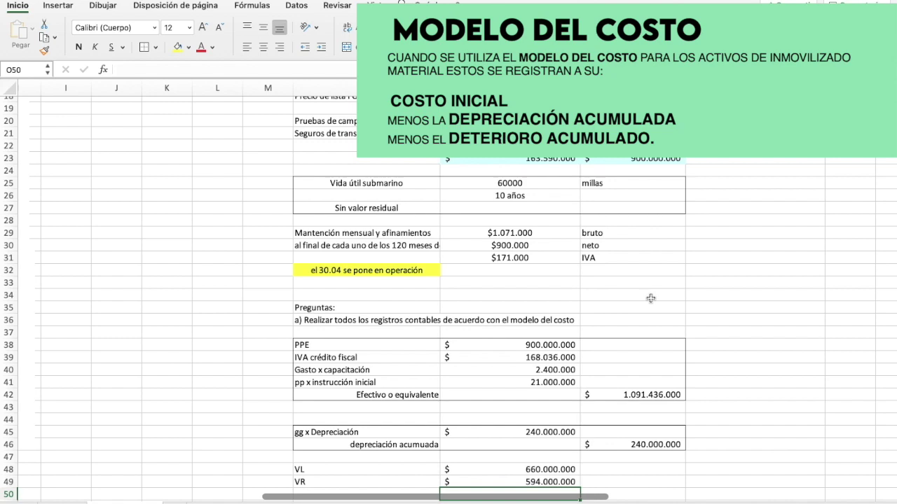
Calculate pp x deterioro in O52 as VL in O48 minus VR in O49.
{"action": "scroll", "coordinate": [650, 298], "scroll_direction": "down", "scroll_amount": 4}
{"action": "scroll", "coordinate": [650, 299], "scroll_direction": "right", "scroll_amount": 1}
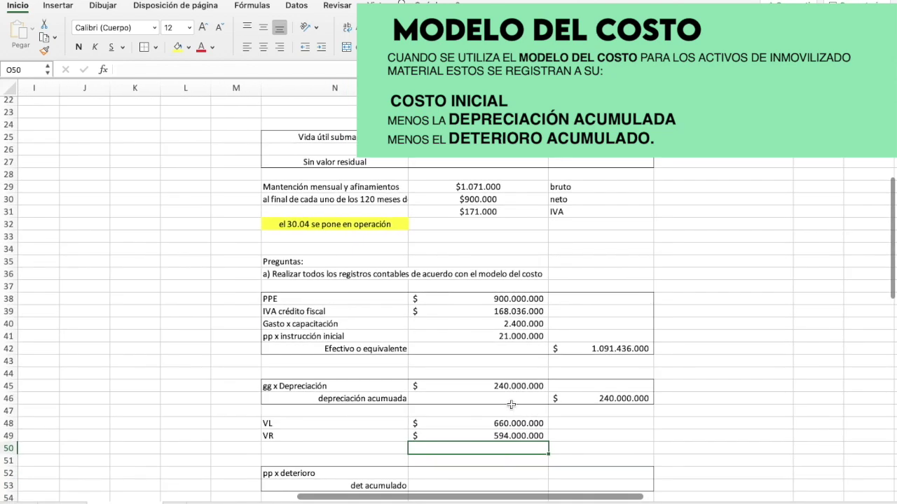
{"action": "left_click", "coordinate": [469, 476]}
{"action": "type", "text": "+"}
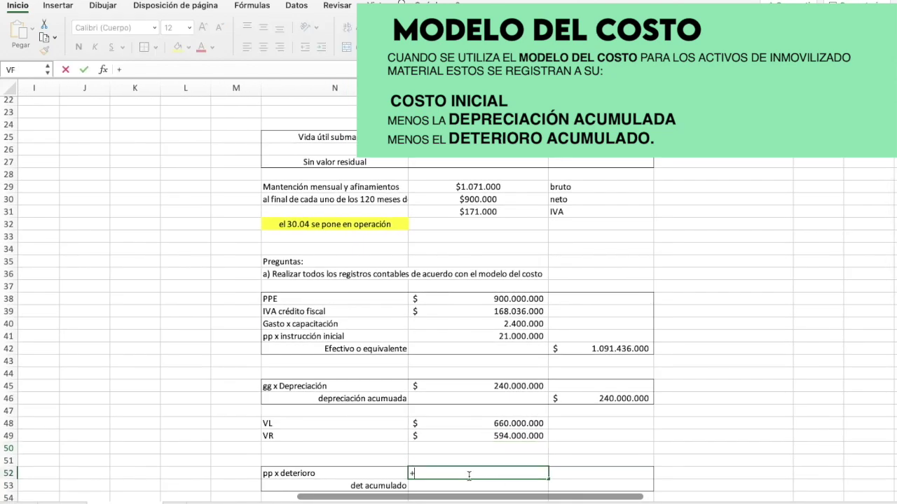
{"action": "left_click", "coordinate": [495, 424]}
{"action": "type", "text": "-"}
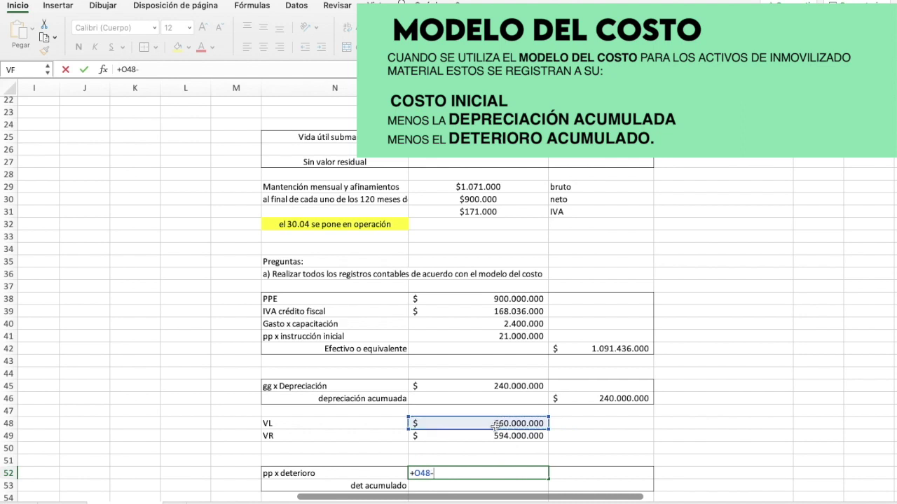
{"action": "left_click", "coordinate": [497, 438]}
{"action": "key", "text": "Return"}
Enter the det acumulado credit in P53 as a reference to the impairment loss in O52.
{"action": "left_click", "coordinate": [588, 483]}
{"action": "type", "text": "+"}
{"action": "left_click", "coordinate": [521, 474]}
{"action": "key", "text": "Return"}
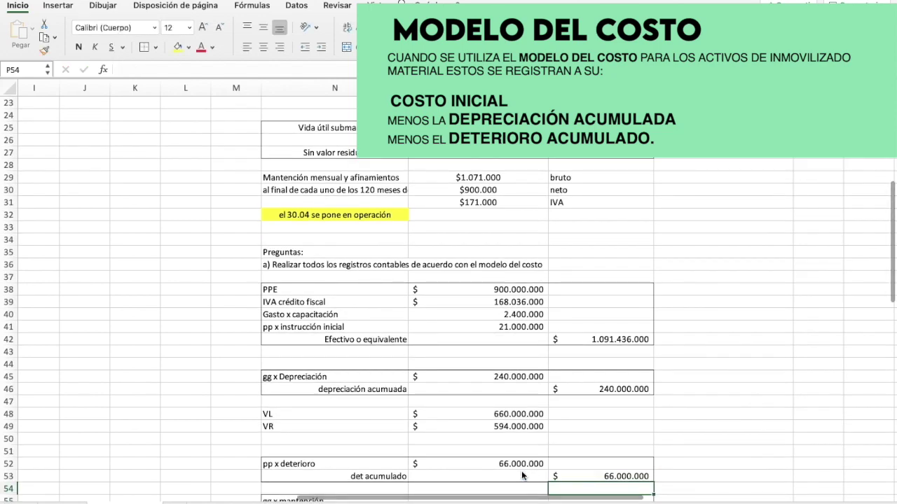
Fill the maintenance debits, linking gg x mantención in O55 to the net amount in O30 and iva crédito fiscal in O56 to O31.
{"action": "scroll", "coordinate": [522, 476], "scroll_direction": "right", "scroll_amount": 1}
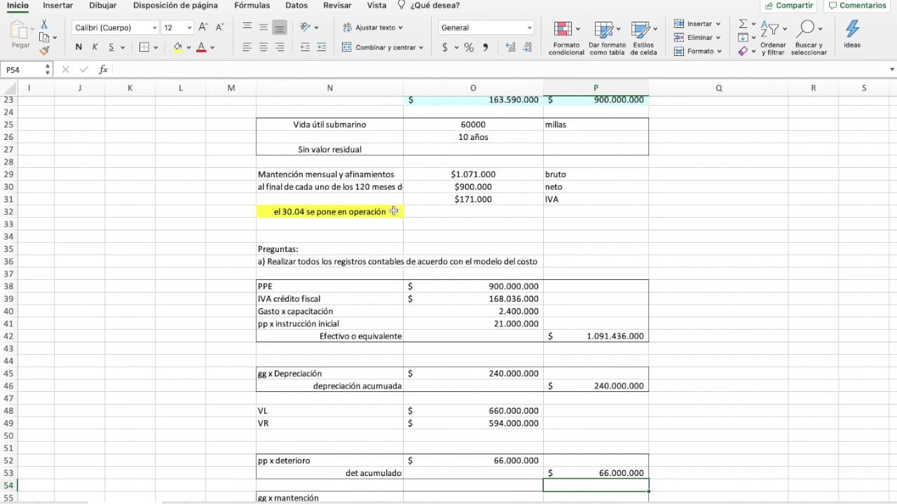
{"action": "scroll", "coordinate": [393, 210], "scroll_direction": "down", "scroll_amount": 2}
{"action": "scroll", "coordinate": [394, 211], "scroll_direction": "right", "scroll_amount": 1}
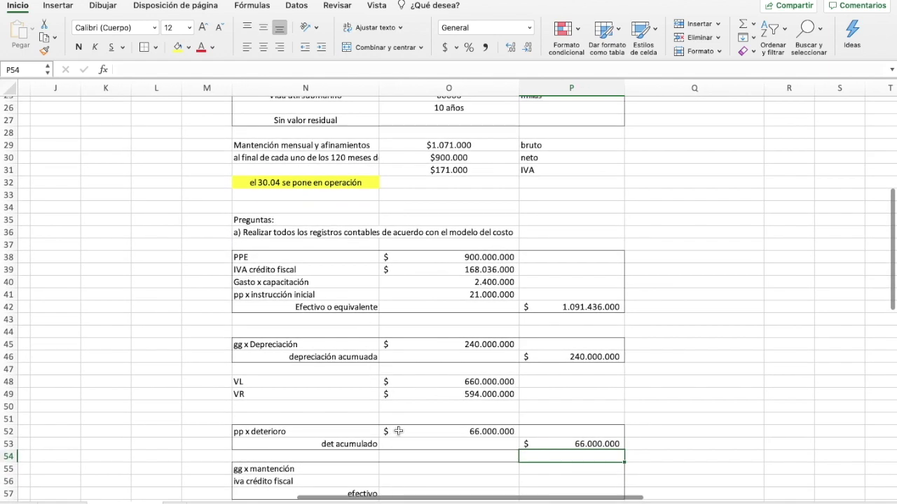
{"action": "left_click", "coordinate": [418, 466]}
{"action": "type", "text": "+"}
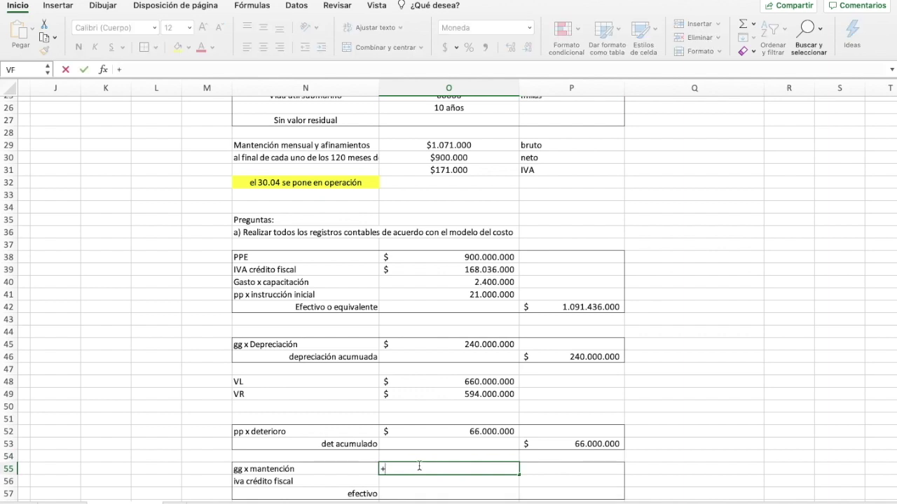
{"action": "left_click", "coordinate": [408, 157]}
{"action": "key", "text": "Return"}
{"action": "type", "text": "+"}
{"action": "left_click", "coordinate": [458, 173]}
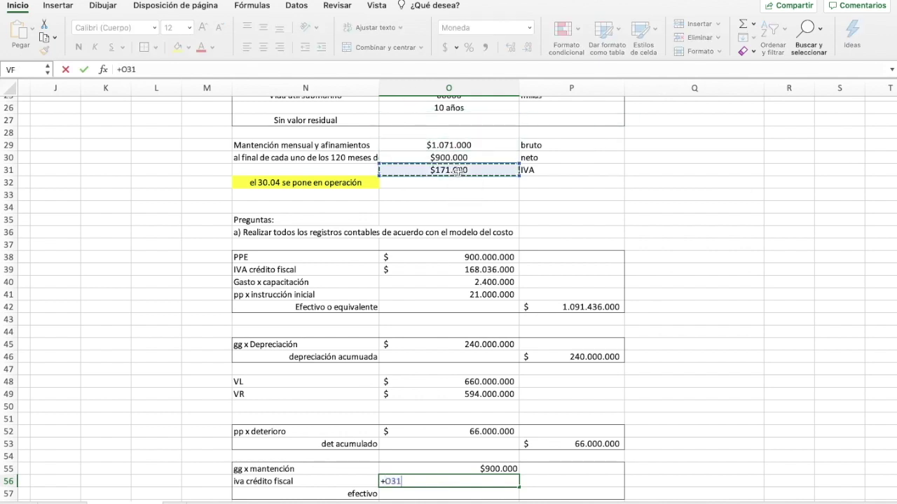
{"action": "key", "text": "Return"}
Enter the efectivo credit in P57 as a reference to the gross maintenance amount in O29.
{"action": "left_click", "coordinate": [567, 491]}
{"action": "type", "text": "+"}
{"action": "left_click", "coordinate": [444, 147]}
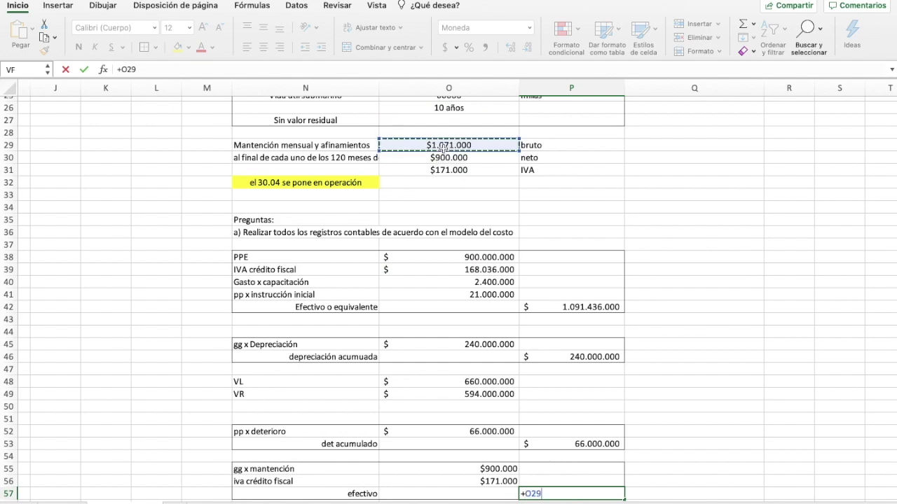
{"action": "key", "text": "Return"}
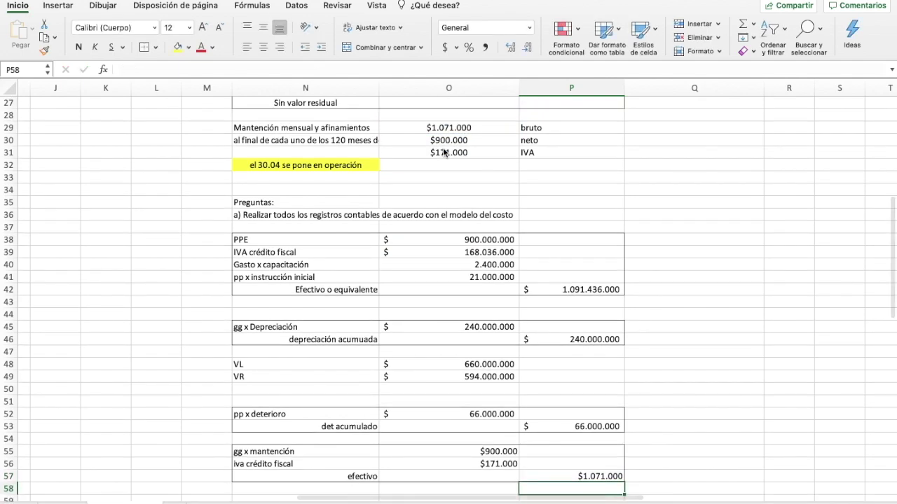
Calculate the second gg x depreciación in O60 as VR in O49 divided by 44000 and multiplied by the 14000 miles of 2005.
{"action": "scroll", "coordinate": [445, 401], "scroll_direction": "down", "scroll_amount": 4}
{"action": "scroll", "coordinate": [445, 401], "scroll_direction": "right", "scroll_amount": 1}
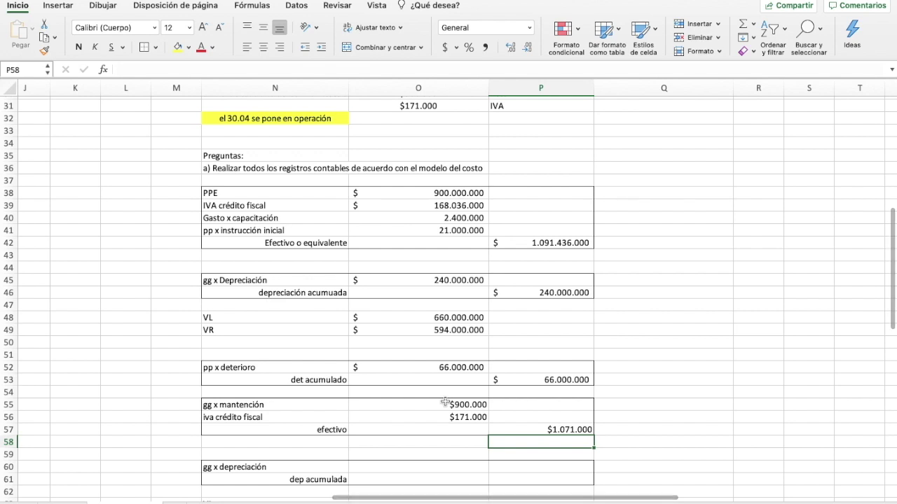
{"action": "scroll", "coordinate": [445, 402], "scroll_direction": "down", "scroll_amount": 1}
{"action": "left_click", "coordinate": [385, 465]}
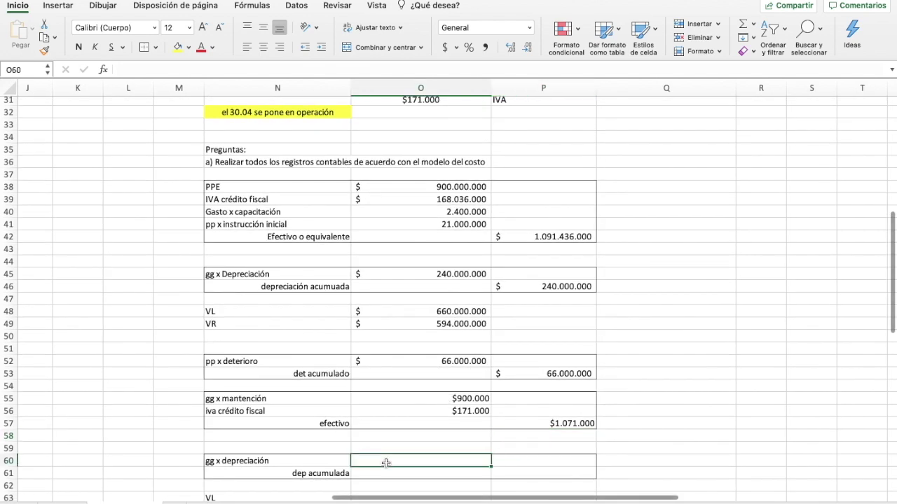
{"action": "type", "text": "+"}
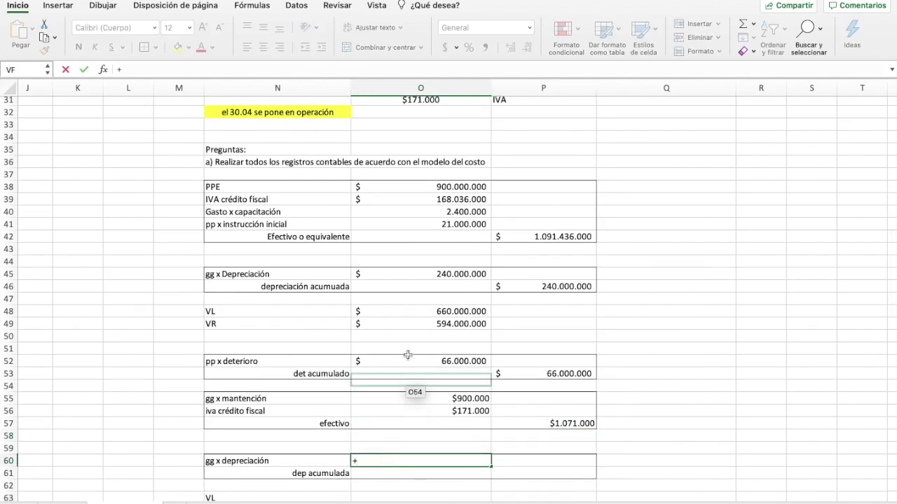
{"action": "left_click", "coordinate": [417, 322]}
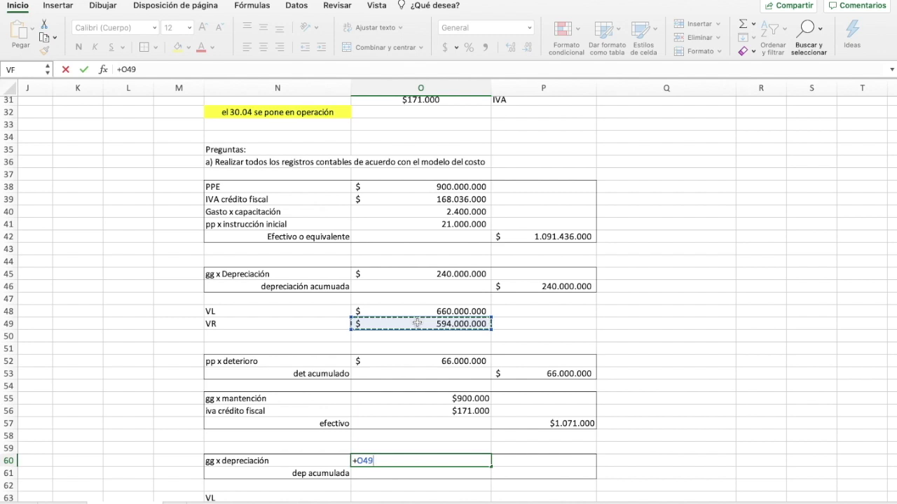
{"action": "type", "text": "44000*"}
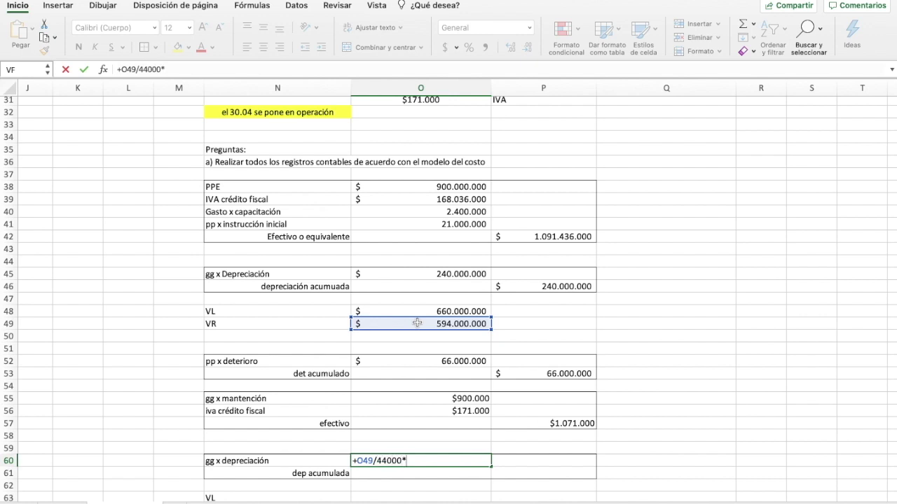
{"action": "scroll", "coordinate": [297, 343], "scroll_direction": "left", "scroll_amount": 6}
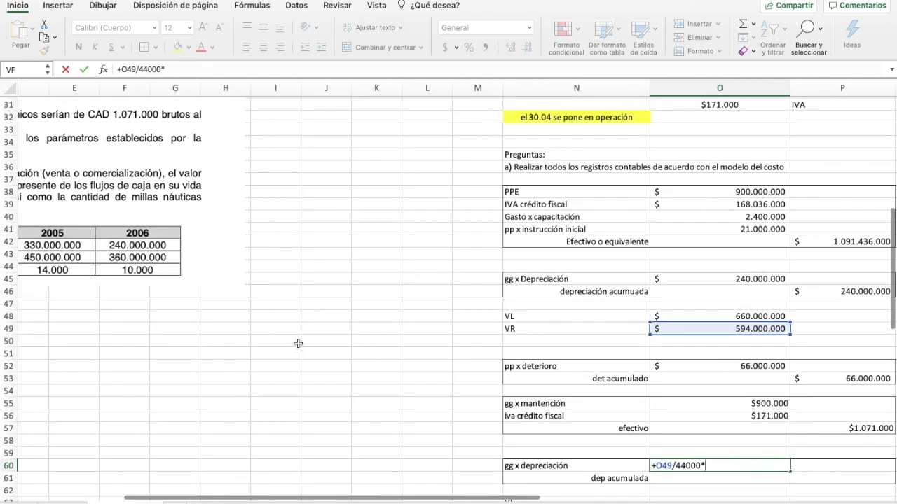
{"action": "scroll", "coordinate": [298, 343], "scroll_direction": "right", "scroll_amount": 3}
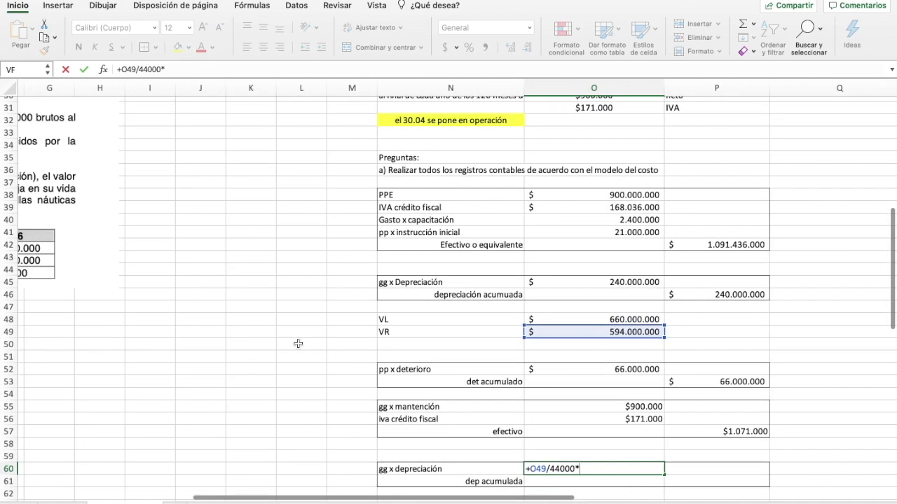
{"action": "type", "text": "000"}
{"action": "key", "text": "Return"}
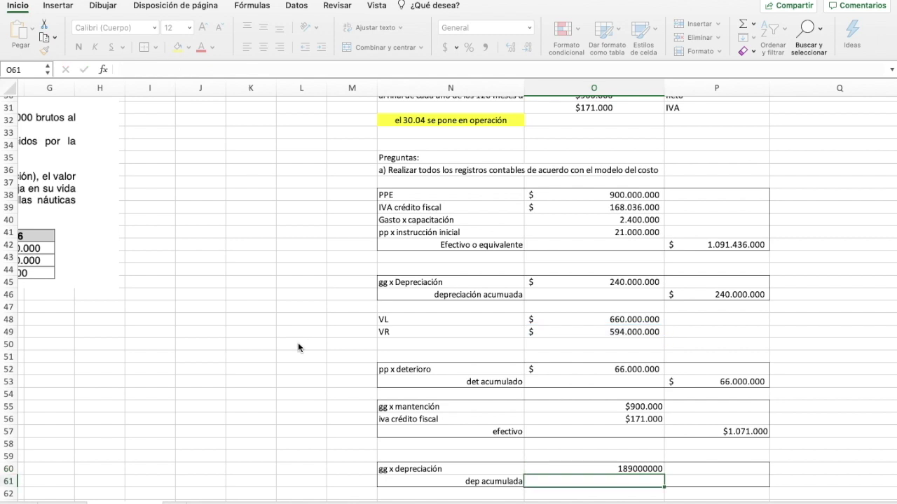
Apply the accounting number format to O60 and enter the dep acumulada credit in P61 as a reference to it.
{"action": "key", "text": "Up"}
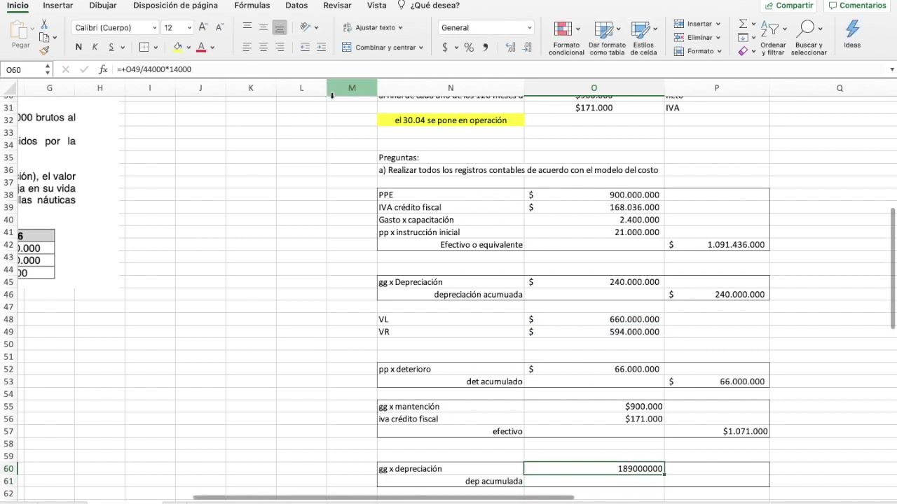
{"action": "left_click", "coordinate": [444, 48]}
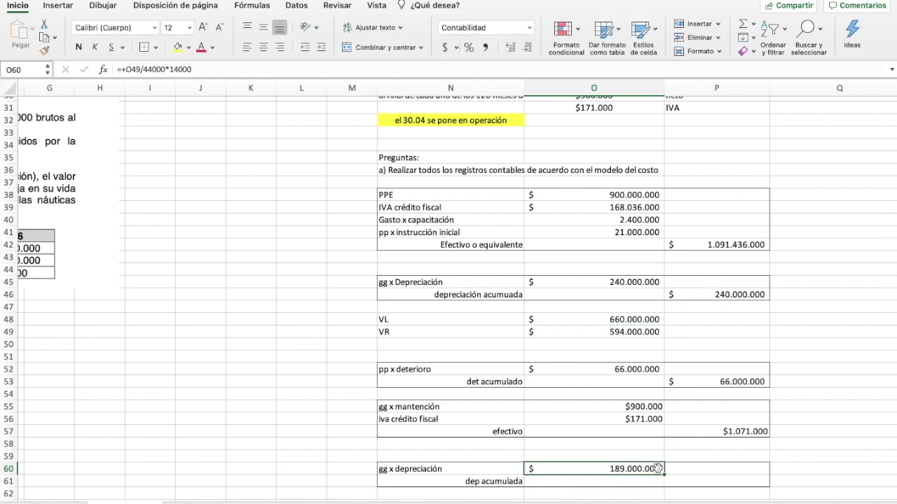
{"action": "left_click", "coordinate": [696, 479]}
{"action": "type", "text": "="}
{"action": "left_click", "coordinate": [650, 469]}
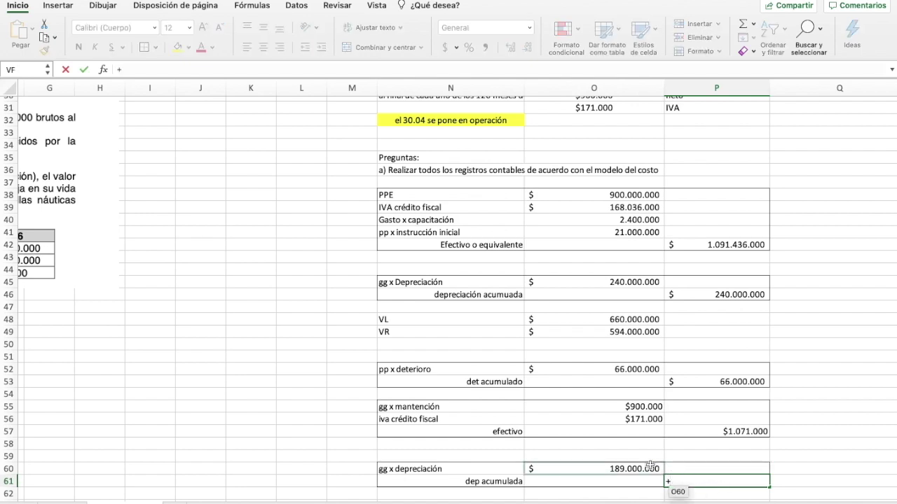
{"action": "key", "text": "Return"}
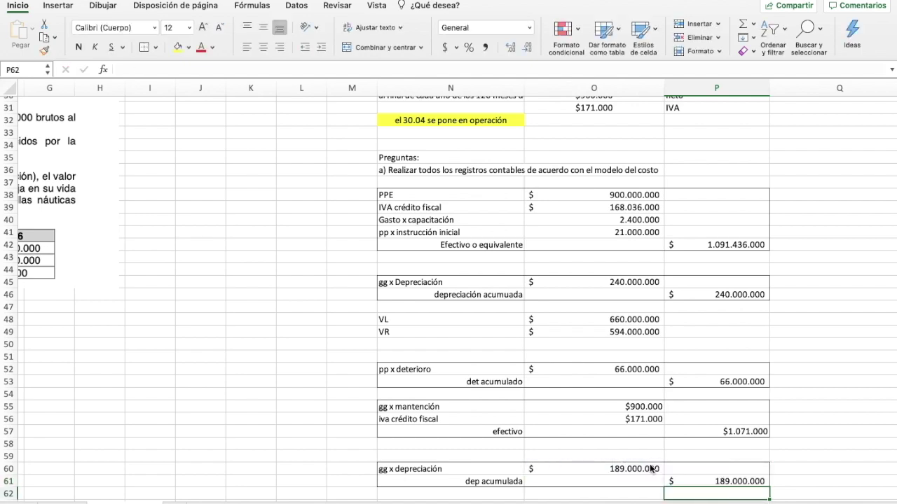
Calculate the 2005 VL in O63 as the earlier VR in O49 minus the depreciation in O60.
{"action": "scroll", "coordinate": [650, 469], "scroll_direction": "down", "scroll_amount": 3}
{"action": "scroll", "coordinate": [650, 468], "scroll_direction": "right", "scroll_amount": 2}
{"action": "left_click", "coordinate": [554, 462]}
{"action": "type", "text": "="}
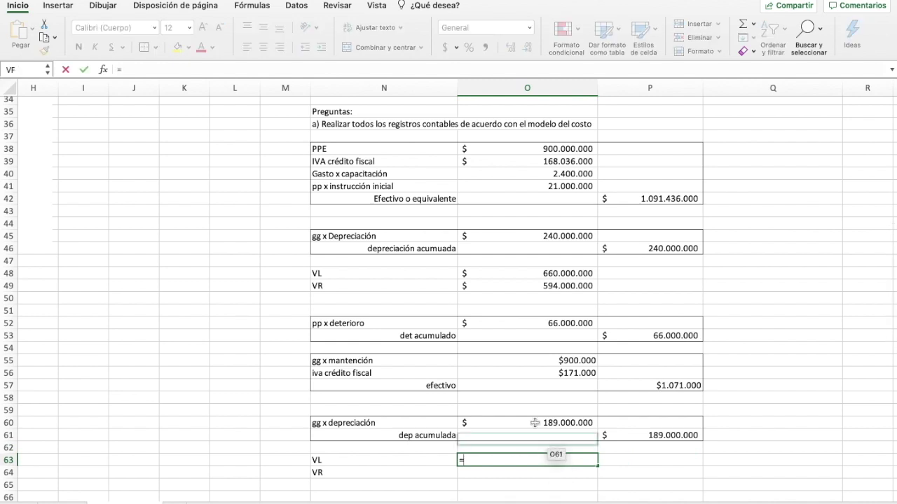
{"action": "left_click", "coordinate": [546, 286]}
{"action": "type", "text": "-"}
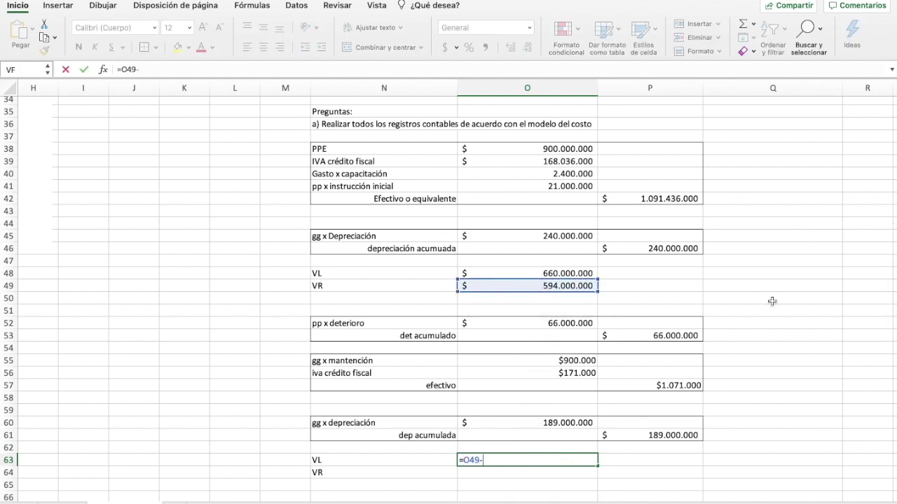
{"action": "left_click", "coordinate": [568, 421]}
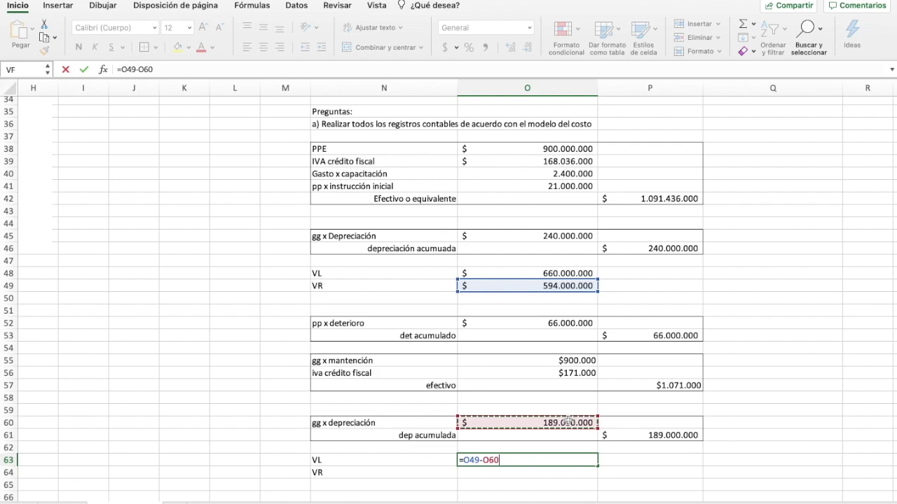
{"action": "key", "text": "Return"}
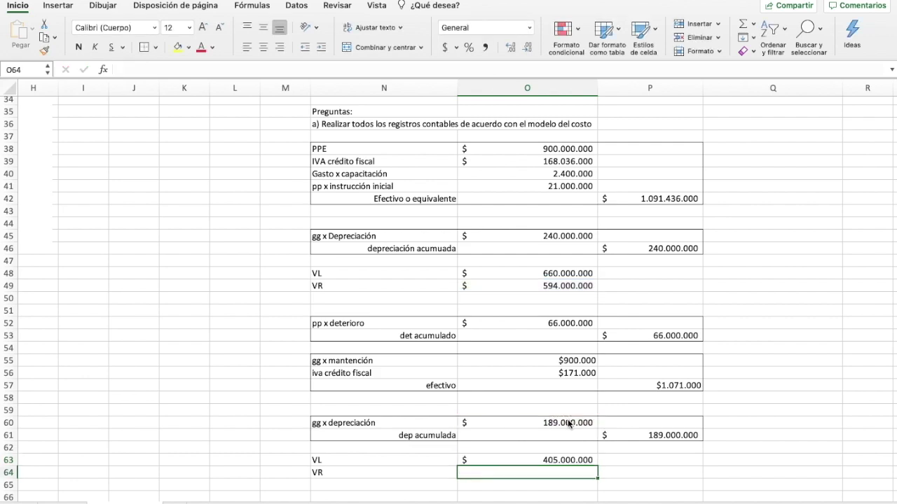
Enter 450000000, the higher 2005 amount from the problem's table, as VR in O64.
{"action": "scroll", "coordinate": [132, 346], "scroll_direction": "left", "scroll_amount": 5}
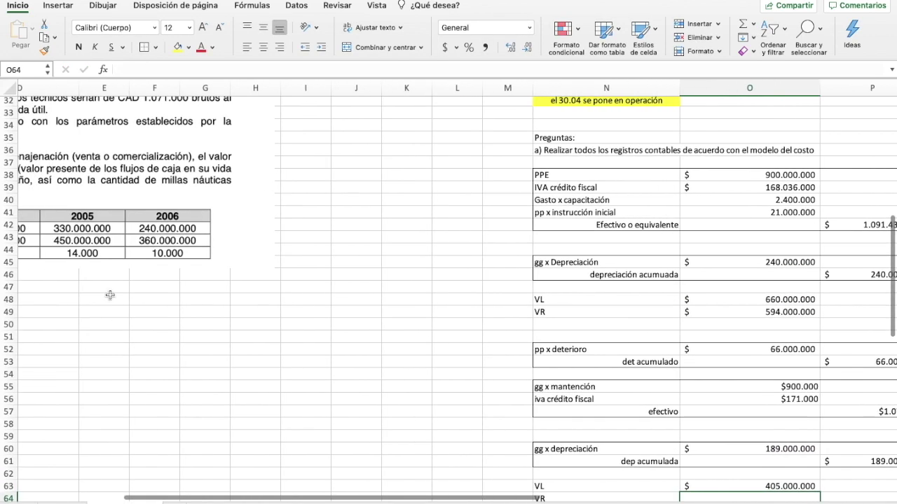
{"action": "scroll", "coordinate": [92, 225], "scroll_direction": "left", "scroll_amount": 3}
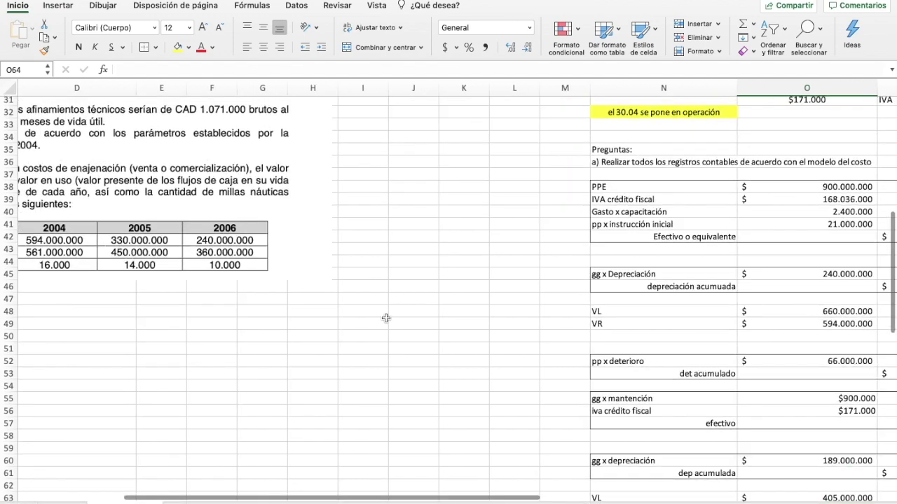
{"action": "scroll", "coordinate": [488, 373], "scroll_direction": "right", "scroll_amount": 5}
{"action": "scroll", "coordinate": [488, 373], "scroll_direction": "down", "scroll_amount": 2}
{"action": "scroll", "coordinate": [488, 374], "scroll_direction": "down", "scroll_amount": 4}
{"action": "scroll", "coordinate": [488, 374], "scroll_direction": "right", "scroll_amount": 2}
{"action": "scroll", "coordinate": [487, 374], "scroll_direction": "up", "scroll_amount": 3}
{"action": "scroll", "coordinate": [488, 373], "scroll_direction": "right", "scroll_amount": 2}
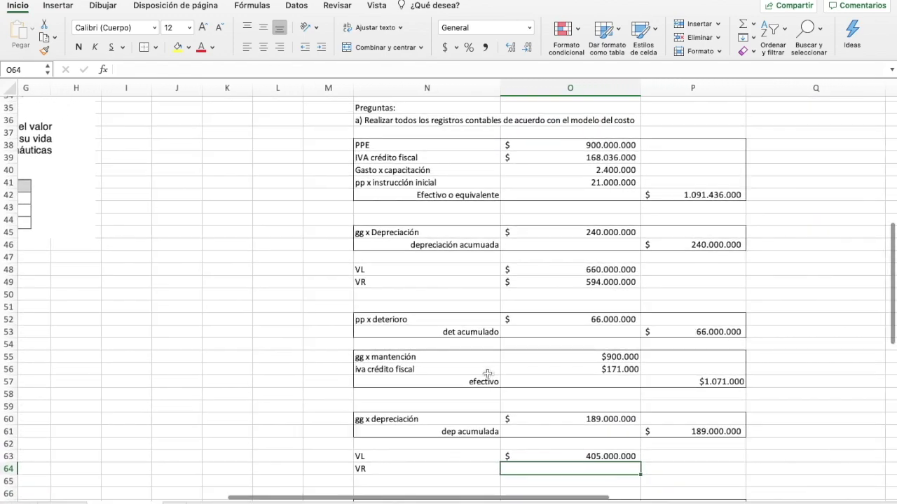
{"action": "type", "text": "45000000"}
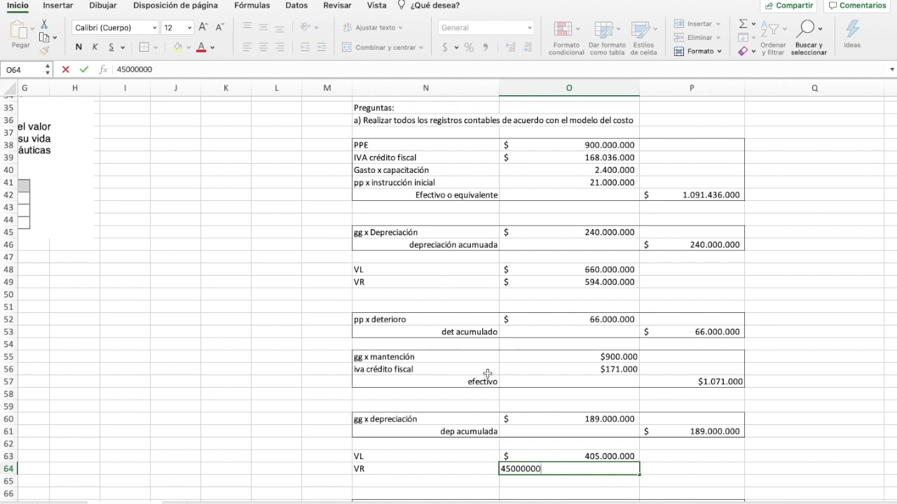
{"action": "key", "text": "Return"}
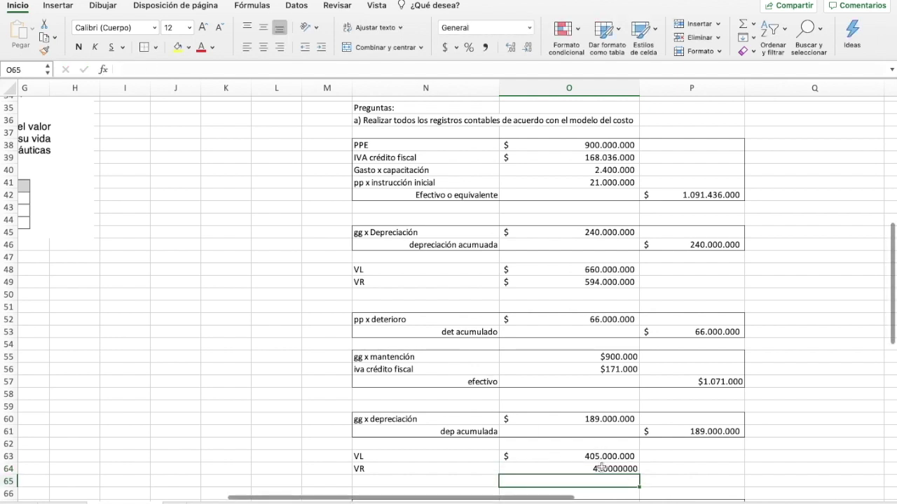
Apply the accounting number format to the VR amount in O64.
{"action": "left_click", "coordinate": [601, 468]}
{"action": "left_click", "coordinate": [444, 47]}
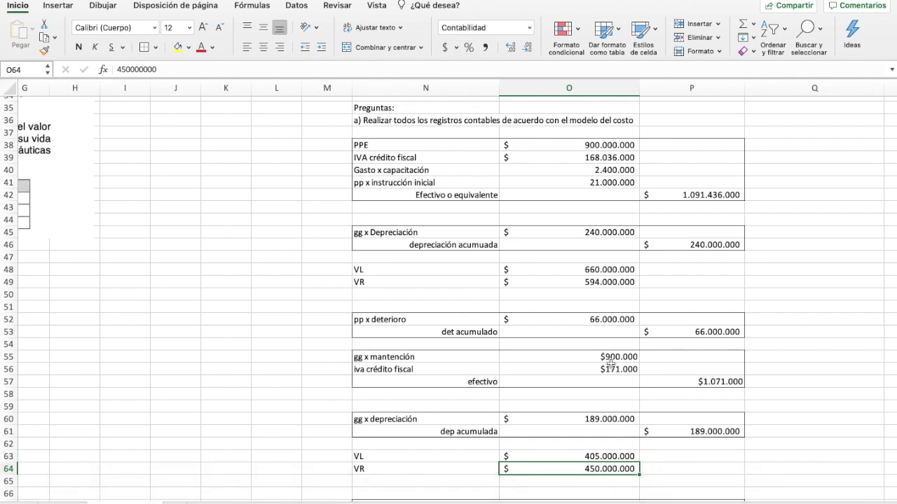
{"action": "scroll", "coordinate": [611, 362], "scroll_direction": "right", "scroll_amount": 2}
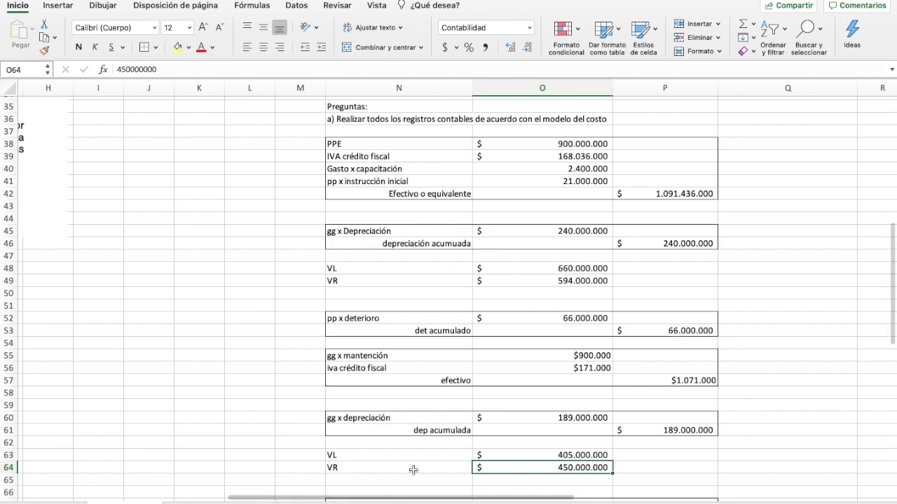
Calculate the 2005 Deterioro acumulado debit in O67 as the VR in O64 minus the VL in O63.
{"action": "scroll", "coordinate": [411, 470], "scroll_direction": "down", "scroll_amount": 3}
{"action": "scroll", "coordinate": [410, 471], "scroll_direction": "right", "scroll_amount": 1}
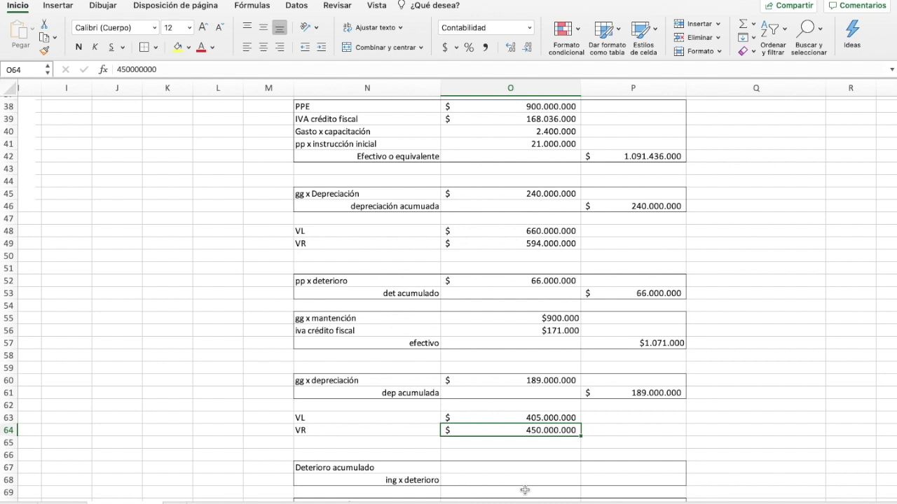
{"action": "left_click", "coordinate": [504, 467]}
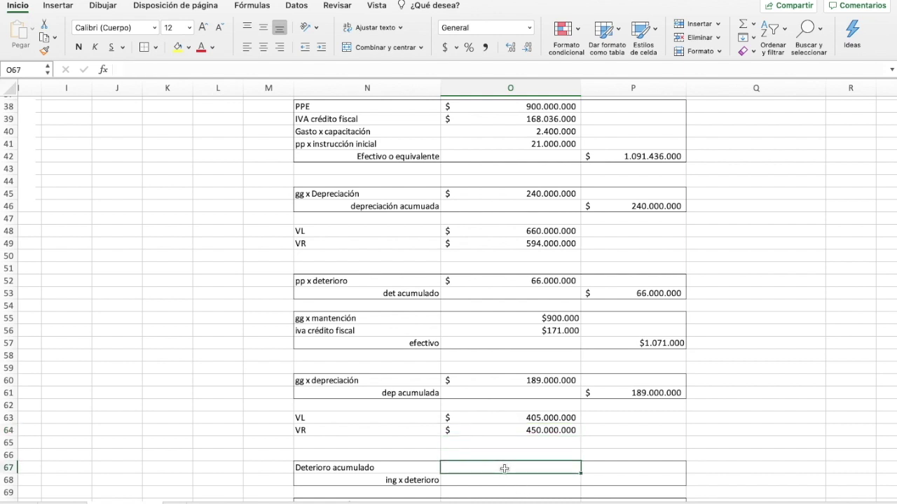
{"action": "type", "text": "+"}
{"action": "left_click", "coordinate": [511, 432]}
{"action": "type", "text": "-"}
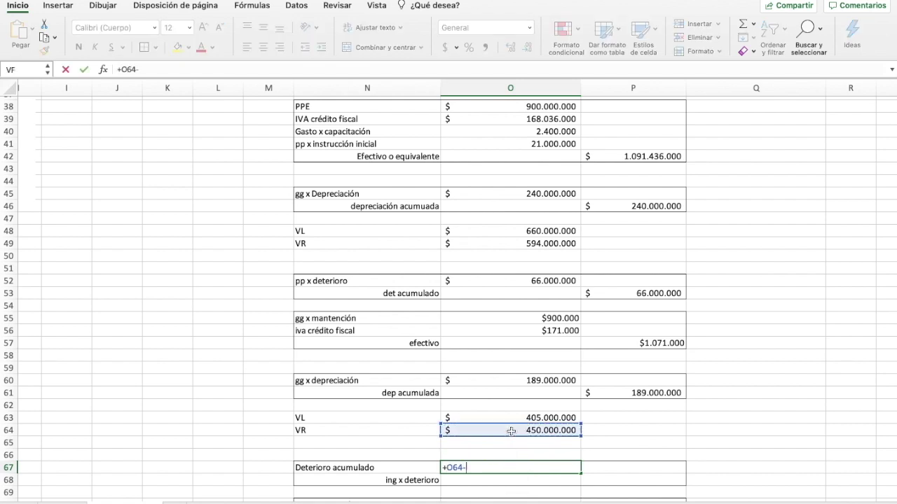
{"action": "left_click", "coordinate": [529, 419]}
{"action": "key", "text": "Return"}
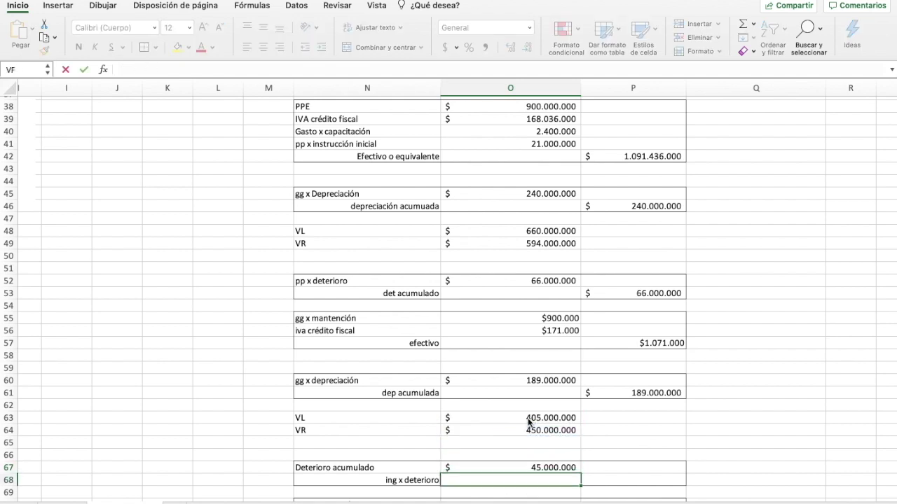
Enter the ing x deterioro credit in P68 as a reference to the Deterioro acumulado debit in O67.
{"action": "left_click", "coordinate": [628, 479]}
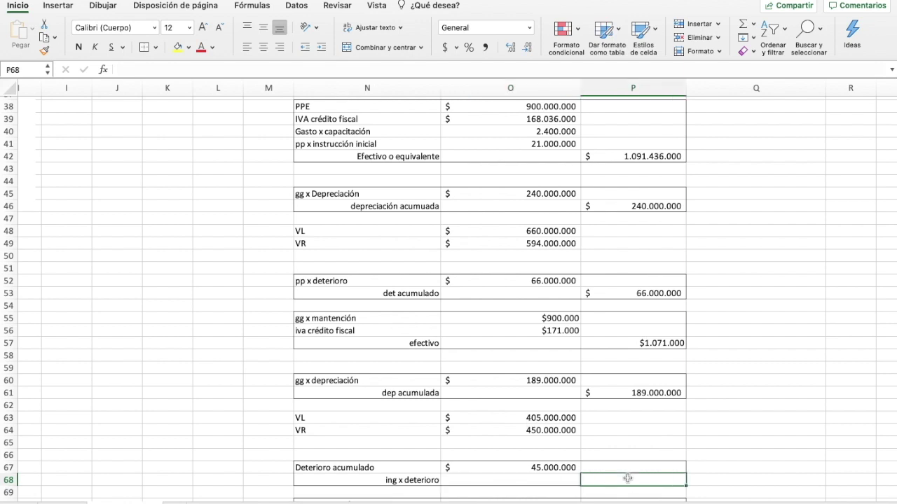
{"action": "type", "text": "="}
{"action": "left_click", "coordinate": [564, 470]}
{"action": "key", "text": "Return"}
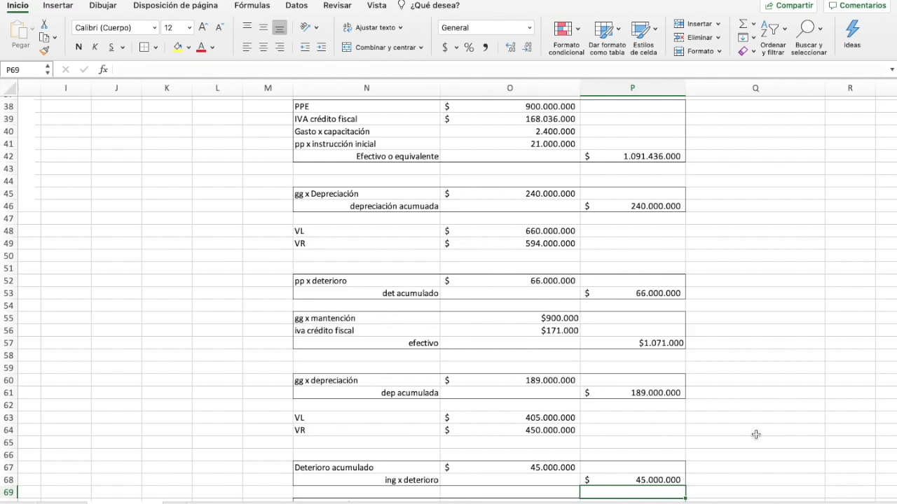
Enter the 2006 gg x mantención debit in O70 as a reference to the previous maintenance expense in O55.
{"action": "scroll", "coordinate": [756, 435], "scroll_direction": "down", "scroll_amount": 3}
{"action": "scroll", "coordinate": [756, 435], "scroll_direction": "right", "scroll_amount": 1}
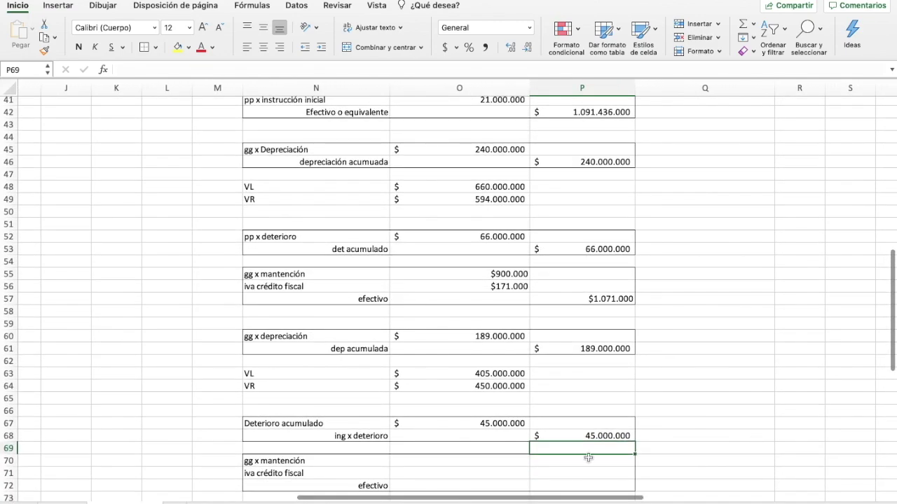
{"action": "left_click", "coordinate": [448, 460]}
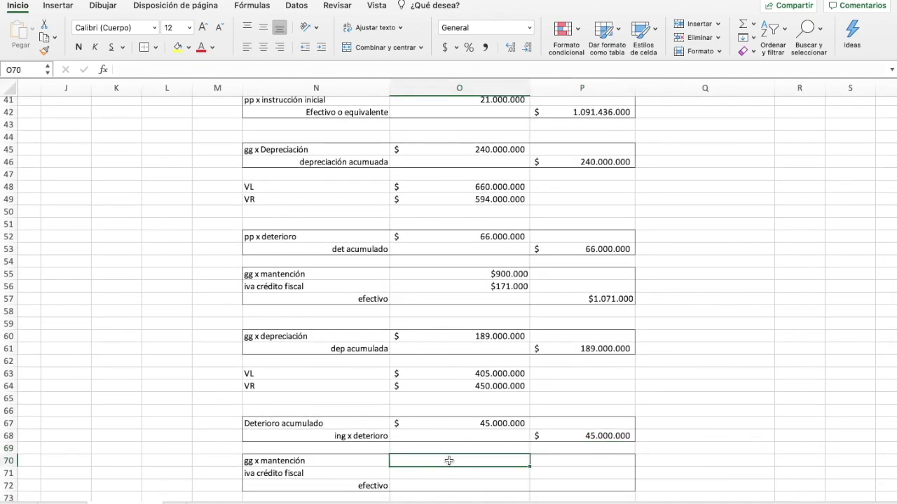
{"action": "type", "text": "+"}
{"action": "left_click", "coordinate": [477, 274]}
{"action": "key", "text": "Return"}
Enter the 2006 iva crédito fiscal debit in O71 as a reference to the earlier maintenance IVA in O56.
{"action": "type", "text": "+"}
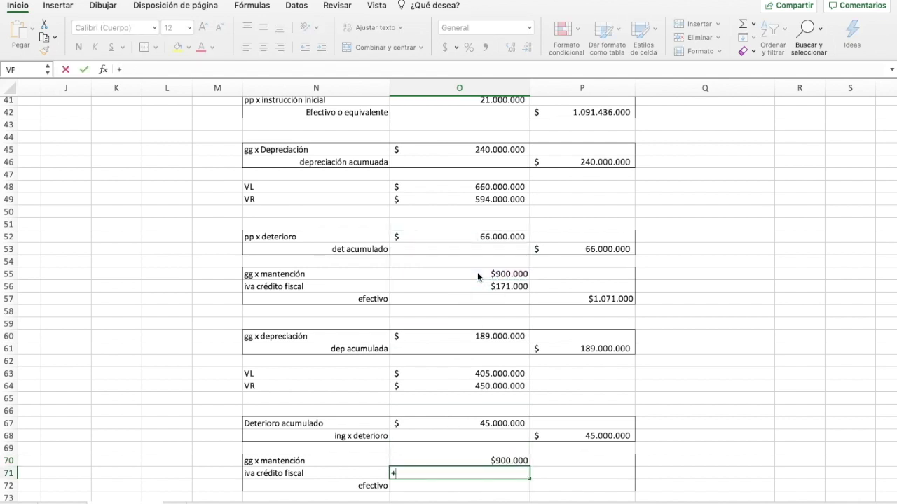
{"action": "left_click", "coordinate": [483, 286]}
{"action": "type", "text": "+"}
{"action": "left_click", "coordinate": [483, 286]}
{"action": "key", "text": "BackSpace"}
{"action": "key", "text": "BackSpace"}
{"action": "key", "text": "BackSpace"}
{"action": "key", "text": "BackSpace"}
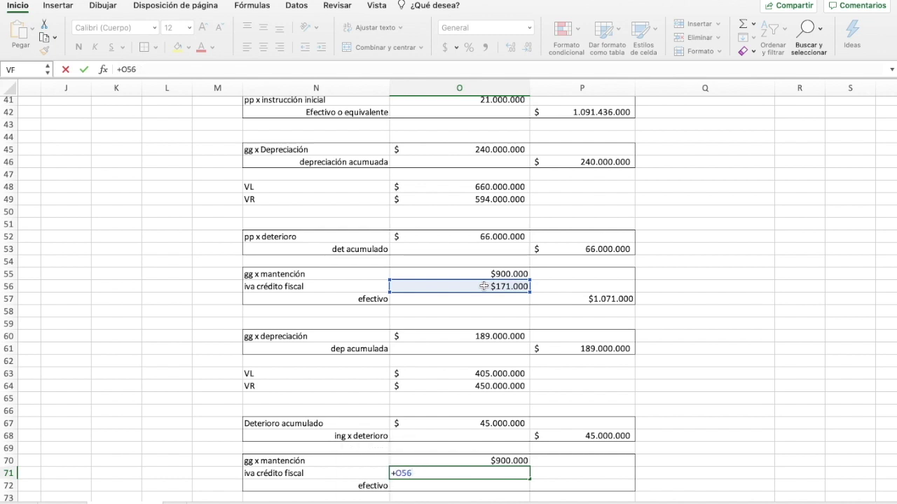
{"action": "key", "text": "Return"}
Enter the efectivo credit of the 2006 maintenance entry in P72 as a reference to P57.
{"action": "left_click", "coordinate": [554, 486]}
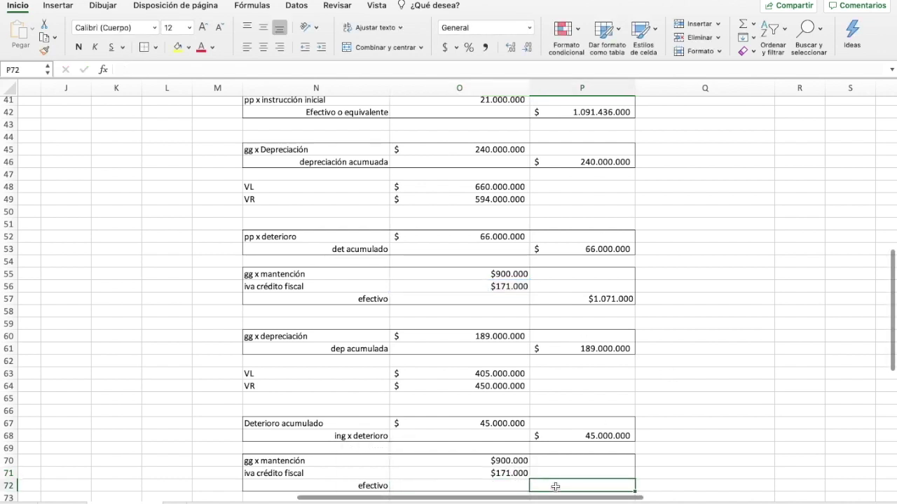
{"action": "type", "text": "+"}
{"action": "left_click", "coordinate": [575, 301]}
{"action": "key", "text": "Return"}
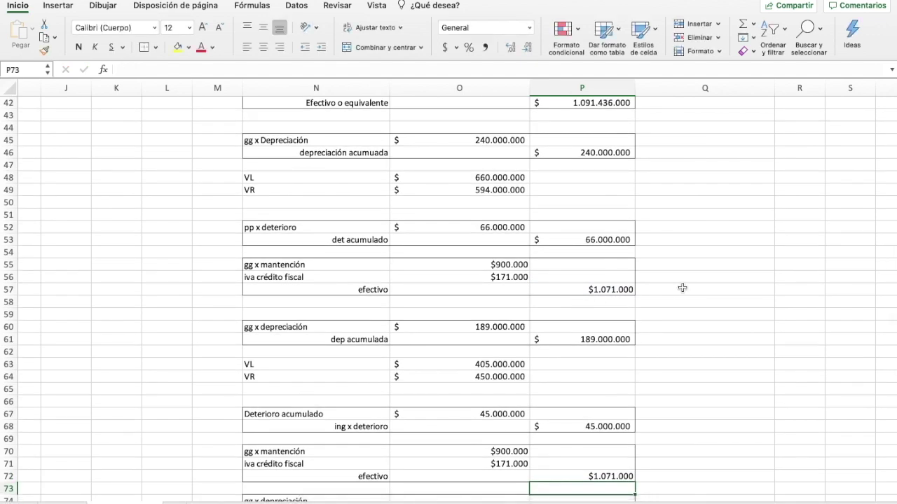
{"action": "scroll", "coordinate": [682, 288], "scroll_direction": "down", "scroll_amount": 3}
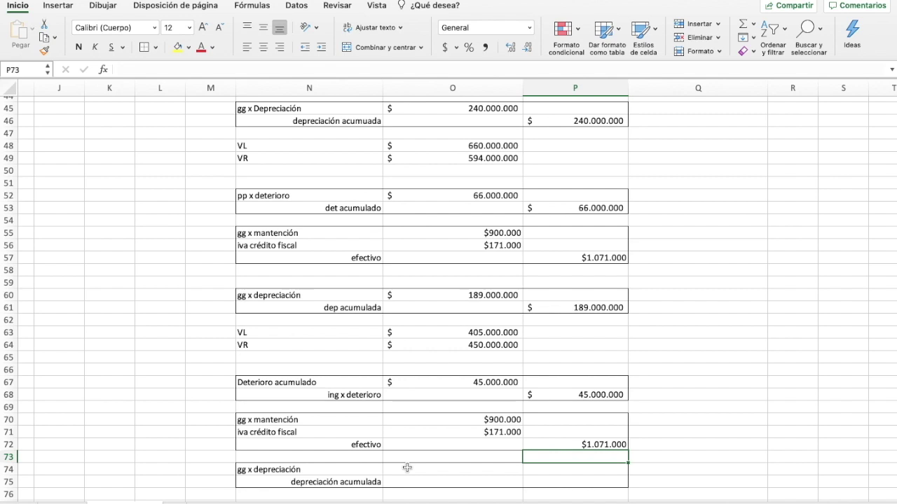
{"action": "left_click", "coordinate": [407, 467]}
{"action": "type", "text": "+"}
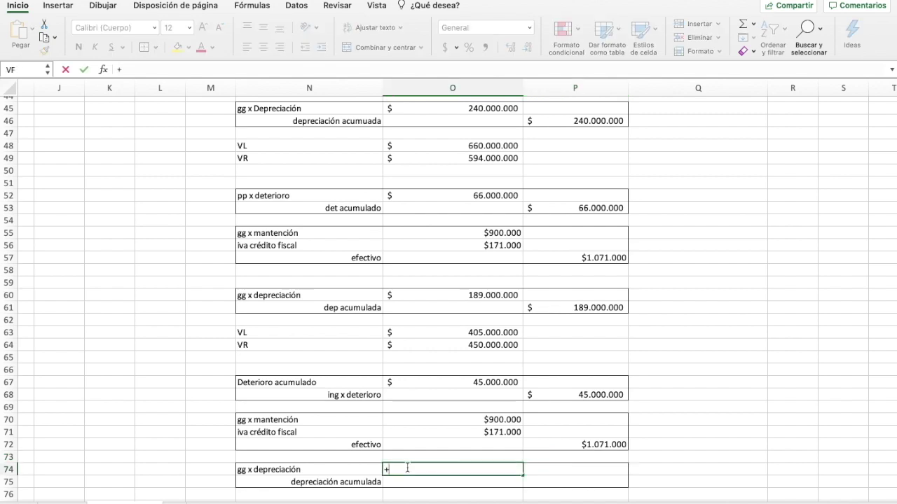
{"action": "left_click", "coordinate": [464, 346]}
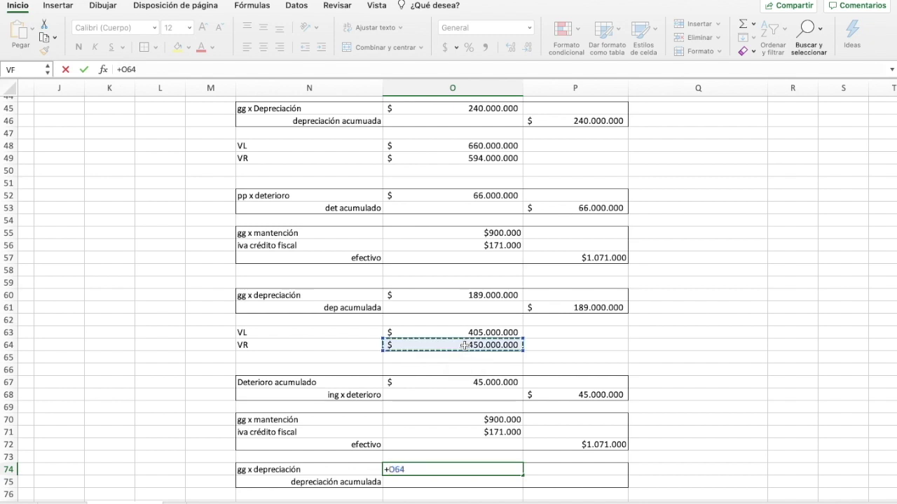
{"action": "type", "text": "/"}
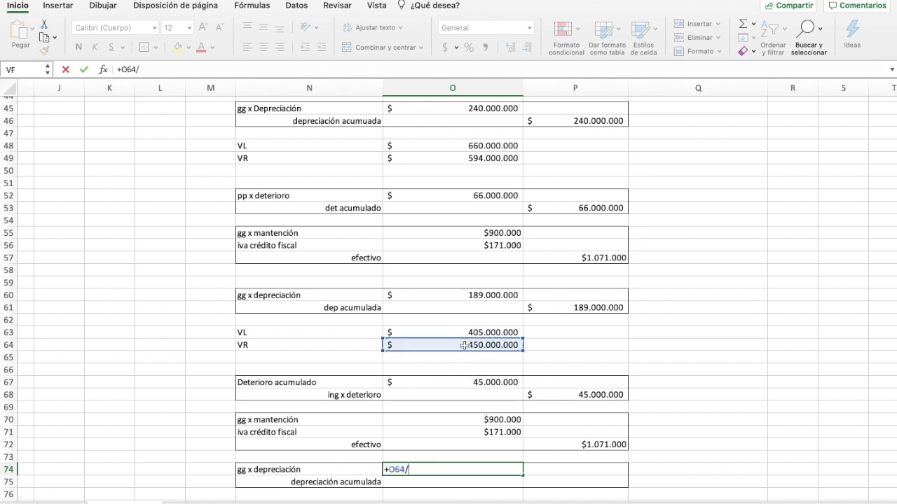
{"action": "type", "text": "(44000-14000)*"}
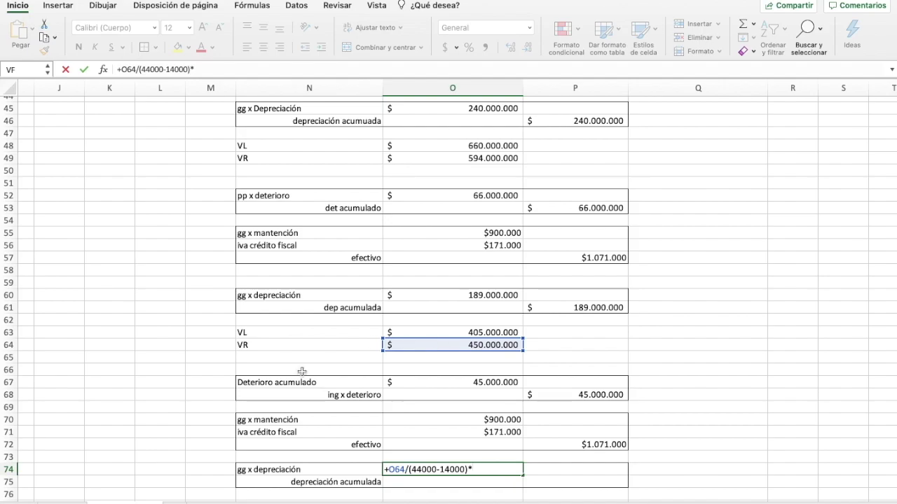
{"action": "scroll", "coordinate": [301, 372], "scroll_direction": "left", "scroll_amount": 10}
{"action": "scroll", "coordinate": [302, 372], "scroll_direction": "up", "scroll_amount": 3}
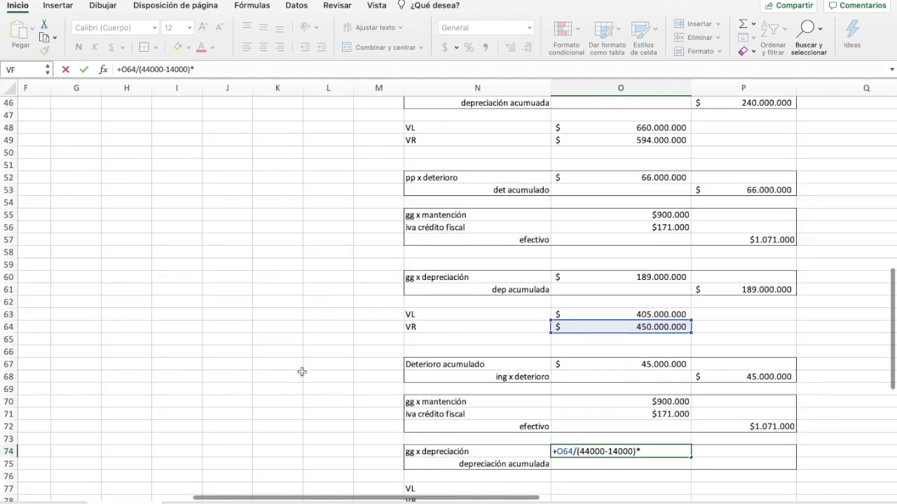
{"action": "scroll", "coordinate": [368, 288], "scroll_direction": "right", "scroll_amount": 10}
{"action": "scroll", "coordinate": [369, 288], "scroll_direction": "down", "scroll_amount": 3}
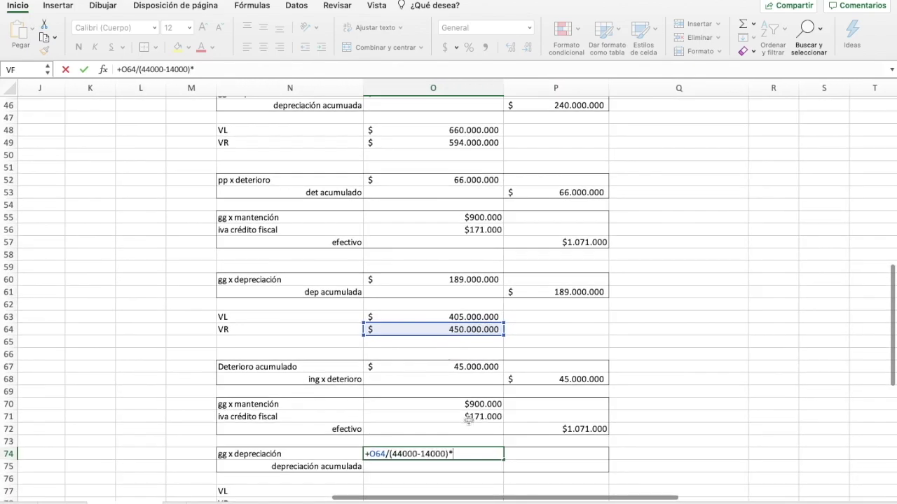
{"action": "type", "text": "10000"}
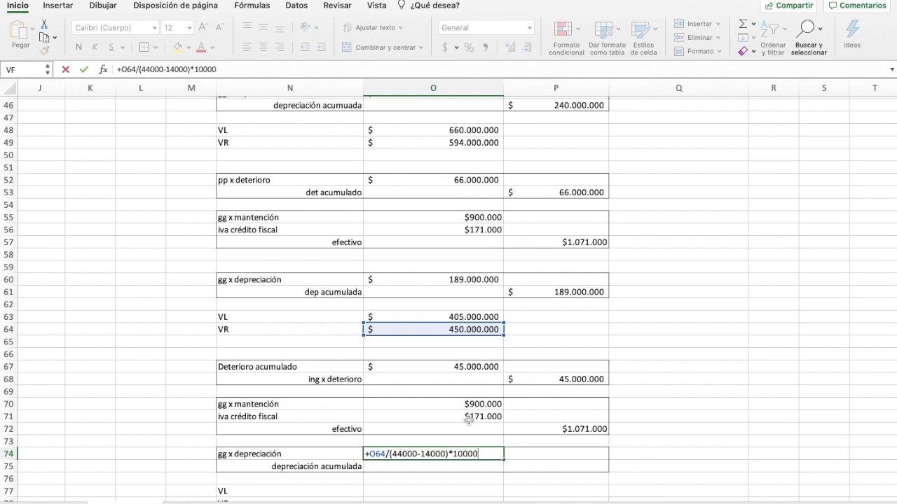
{"action": "key", "text": "Return"}
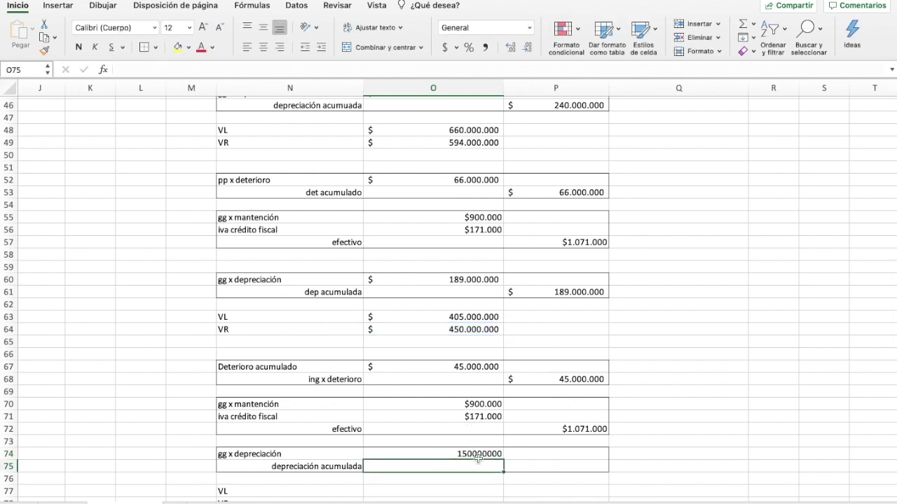
Apply the accounting number format to O74 and enter the depreciación acumulada credit in P75 as a reference to it.
{"action": "left_click", "coordinate": [476, 454]}
{"action": "left_click", "coordinate": [444, 48]}
{"action": "left_click", "coordinate": [544, 466]}
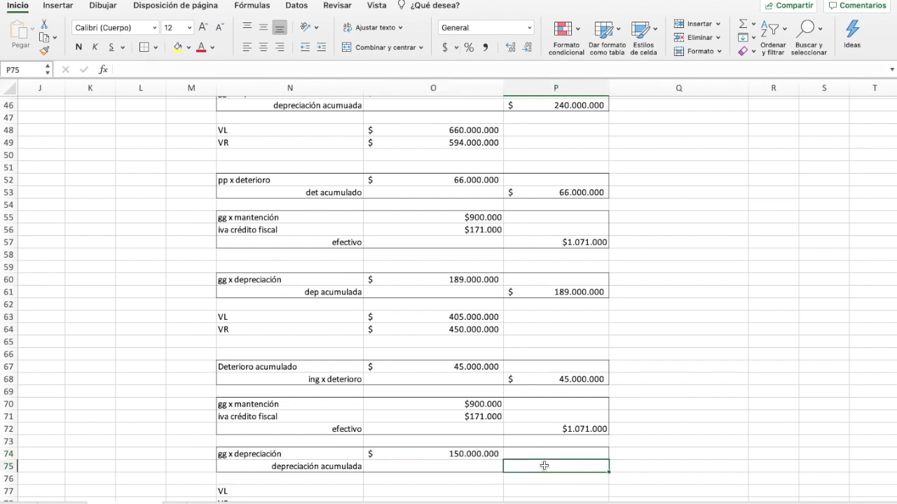
{"action": "type", "text": "+"}
{"action": "left_click", "coordinate": [495, 454]}
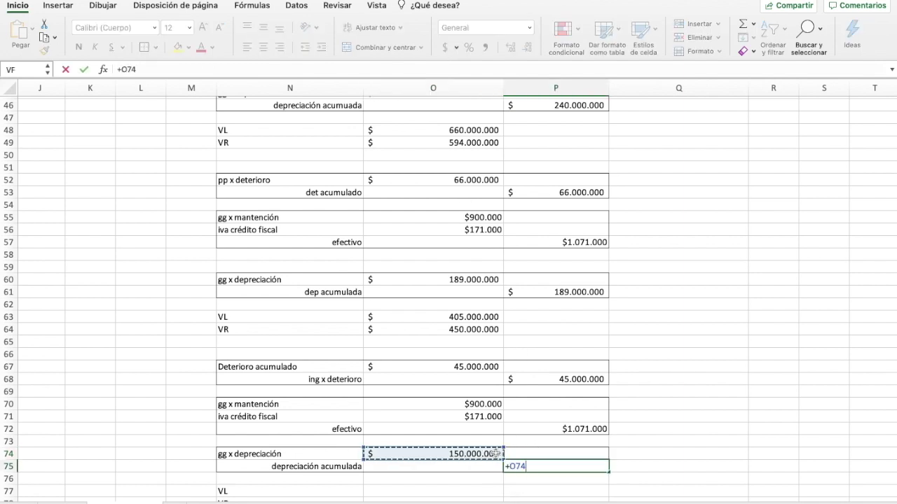
{"action": "key", "text": "Return"}
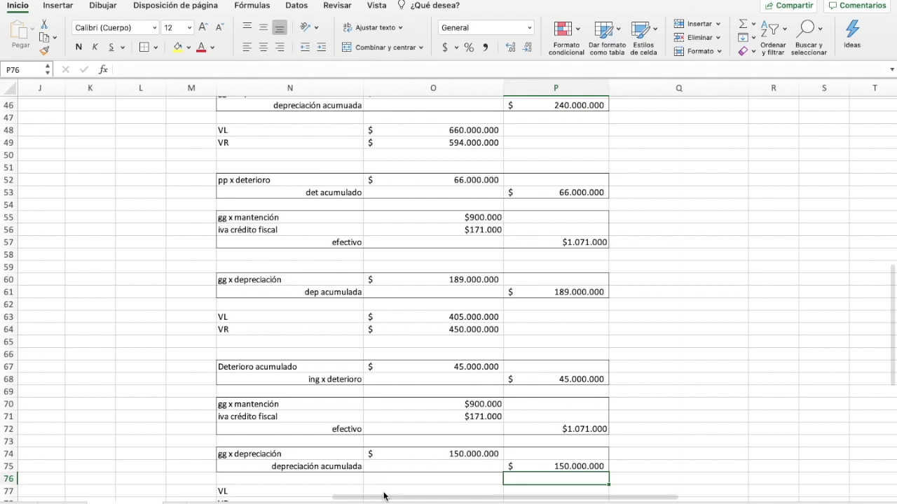
Calculate the 2006 VL in O77 as the 2005 VR in O64 minus the depreciation in O74.
{"action": "left_click", "coordinate": [395, 488]}
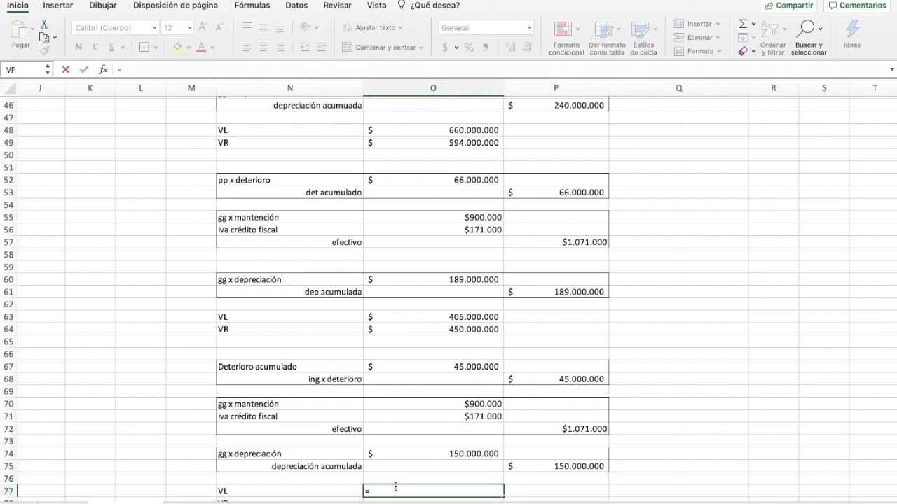
{"action": "left_click", "coordinate": [459, 327]}
{"action": "type", "text": "-"}
{"action": "left_click", "coordinate": [481, 453]}
{"action": "key", "text": "Return"}
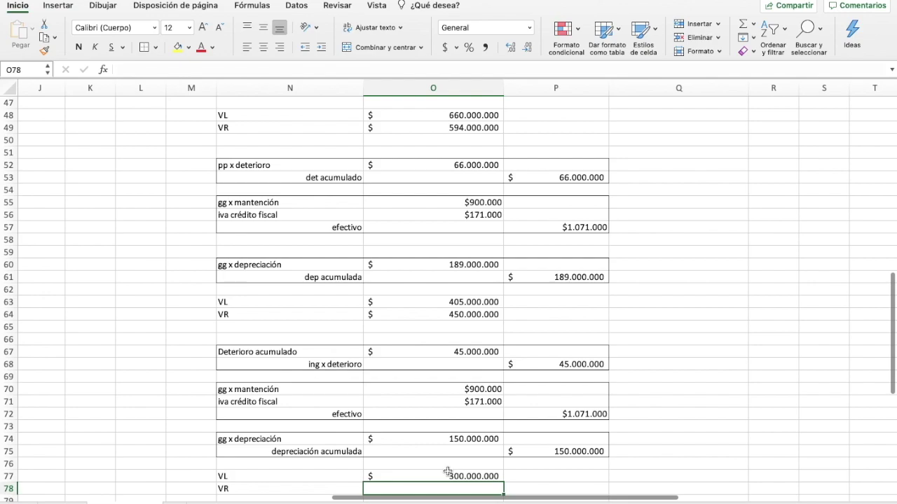
Enter 360000000, the higher 2006 amount from the problem's table, as VR in O78 and apply the accounting number format.
{"action": "scroll", "coordinate": [207, 404], "scroll_direction": "left", "scroll_amount": 6}
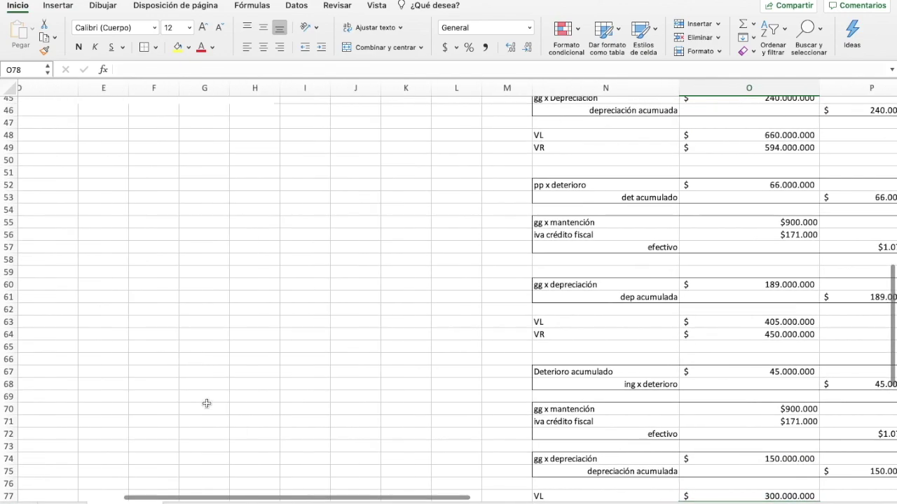
{"action": "scroll", "coordinate": [207, 403], "scroll_direction": "up", "scroll_amount": 5}
{"action": "scroll", "coordinate": [207, 404], "scroll_direction": "left", "scroll_amount": 2}
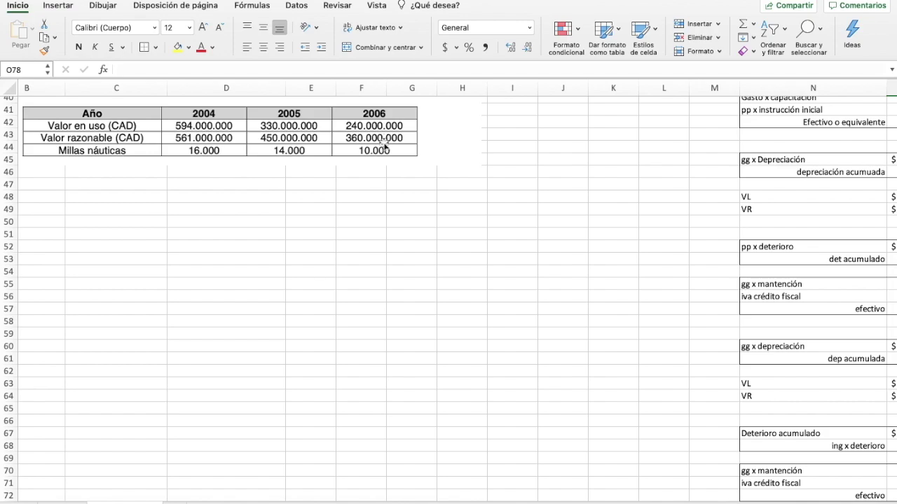
{"action": "scroll", "coordinate": [550, 243], "scroll_direction": "right", "scroll_amount": 6}
{"action": "scroll", "coordinate": [551, 244], "scroll_direction": "down", "scroll_amount": 6}
{"action": "scroll", "coordinate": [551, 244], "scroll_direction": "down", "scroll_amount": 5}
{"action": "scroll", "coordinate": [551, 244], "scroll_direction": "right", "scroll_amount": 2}
{"action": "scroll", "coordinate": [551, 244], "scroll_direction": "up", "scroll_amount": 4}
{"action": "scroll", "coordinate": [551, 245], "scroll_direction": "left", "scroll_amount": 1}
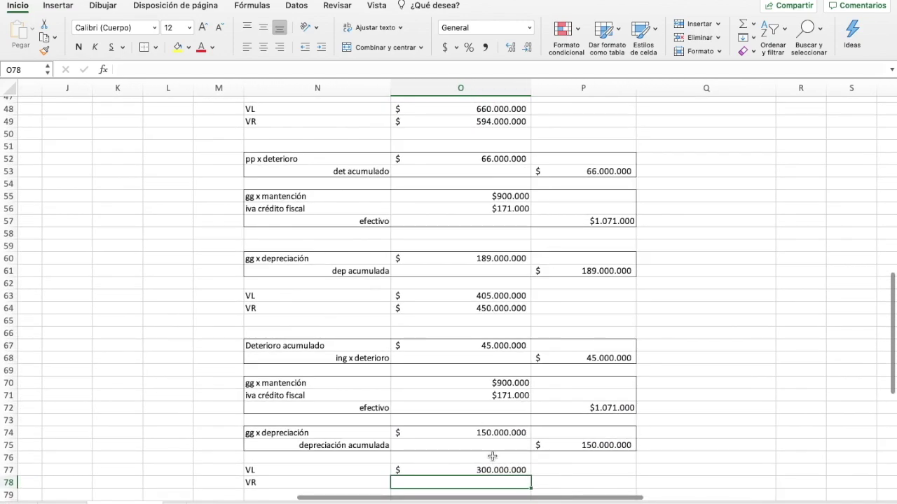
{"action": "type", "text": "360000000"}
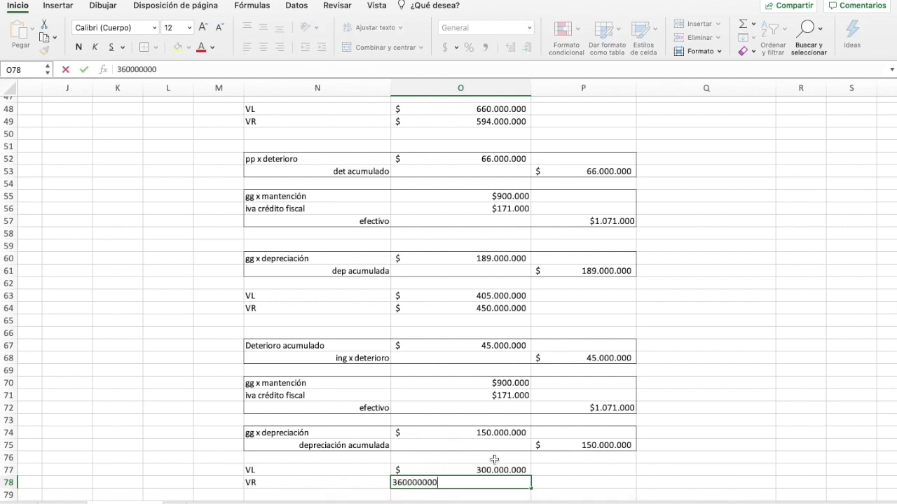
{"action": "key", "text": "Return"}
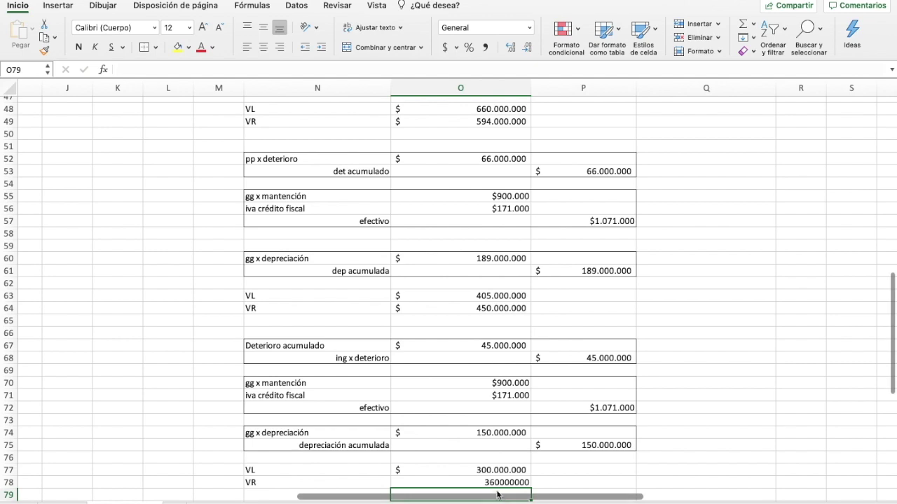
{"action": "left_click", "coordinate": [496, 484]}
{"action": "left_click", "coordinate": [444, 47]}
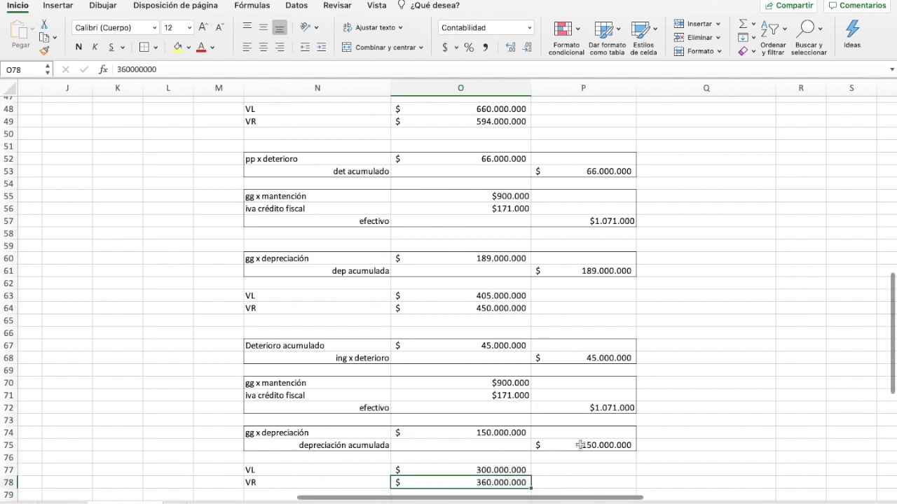
Calculate the 2006 Deterioro acumulado debit in O81 as VR in O78 minus VL in O77.
{"action": "scroll", "coordinate": [580, 444], "scroll_direction": "down", "scroll_amount": 1}
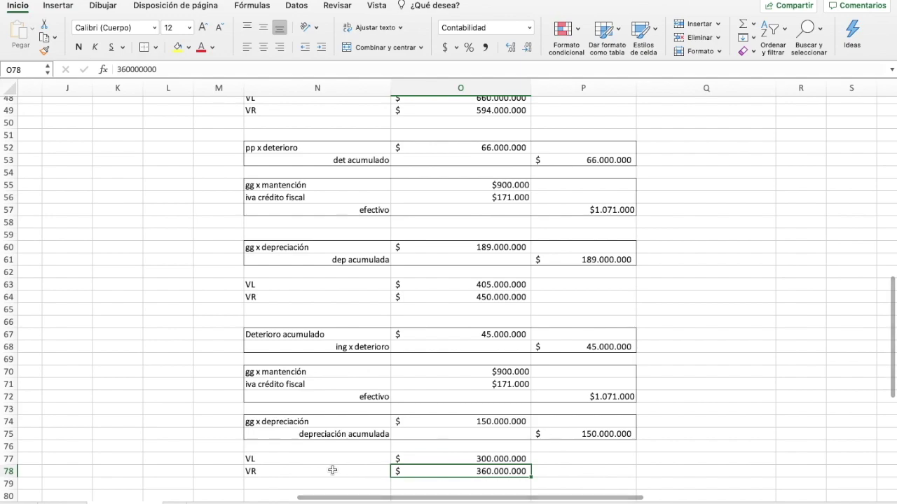
{"action": "scroll", "coordinate": [333, 471], "scroll_direction": "down", "scroll_amount": 4}
{"action": "scroll", "coordinate": [364, 470], "scroll_direction": "right", "scroll_amount": 1}
{"action": "left_click", "coordinate": [416, 465]}
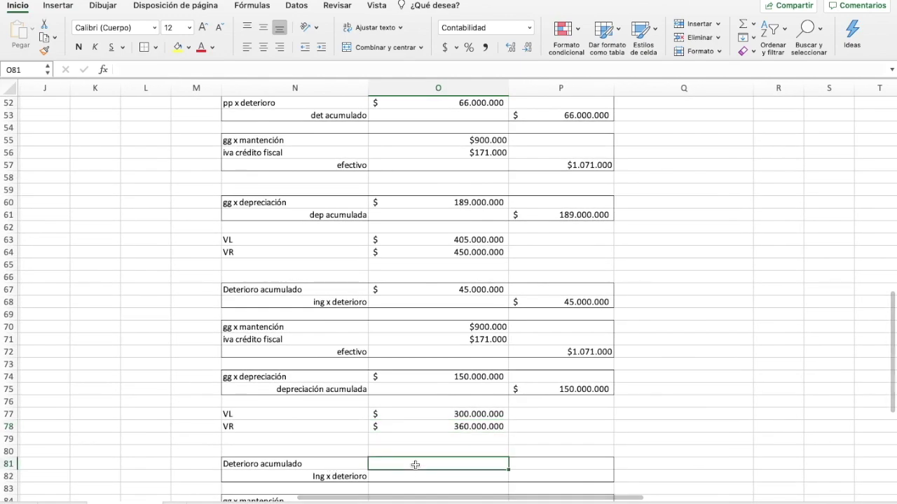
{"action": "type", "text": "+"}
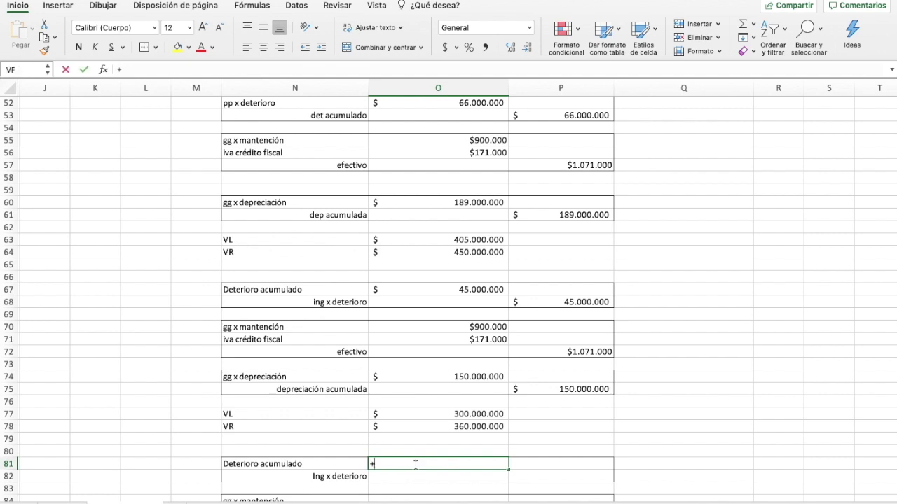
{"action": "left_click", "coordinate": [430, 425]}
{"action": "type", "text": "-"}
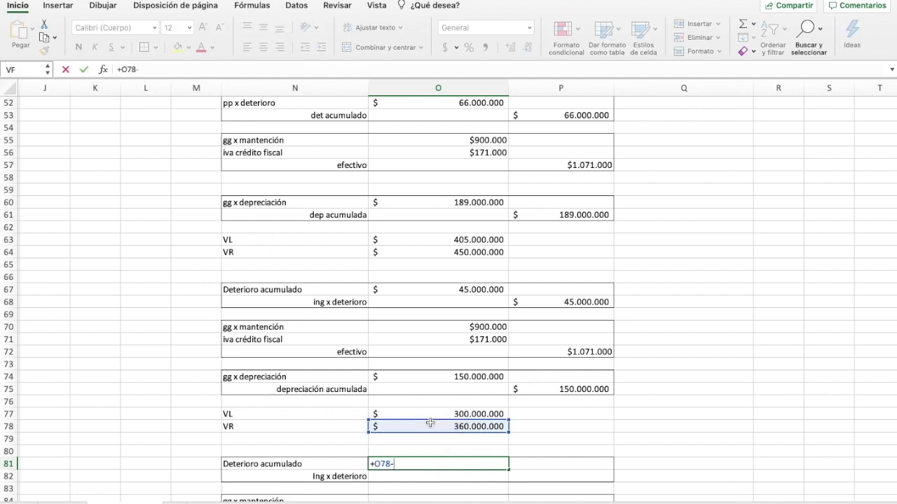
{"action": "left_click", "coordinate": [442, 414]}
{"action": "key", "text": "Return"}
Enter the Ing x deterioro credit in P82 as a reference to O81.
{"action": "left_click", "coordinate": [552, 476]}
{"action": "type", "text": "+"}
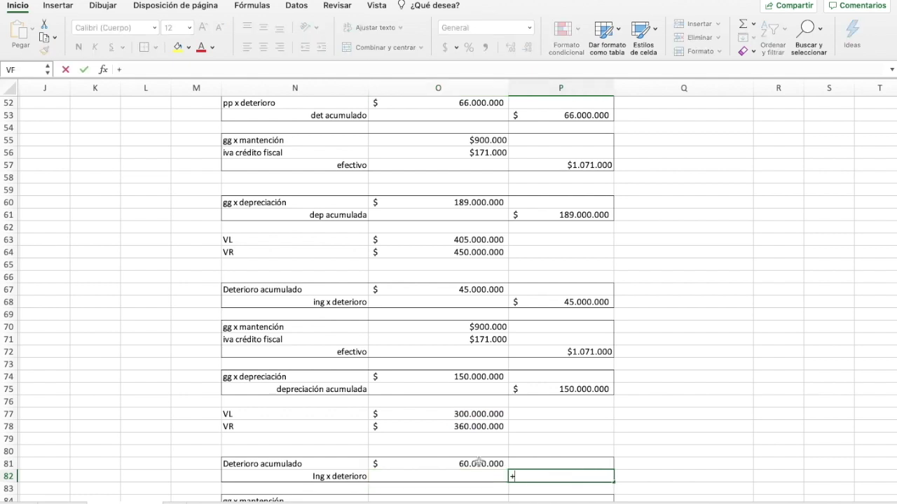
{"action": "left_click", "coordinate": [459, 465]}
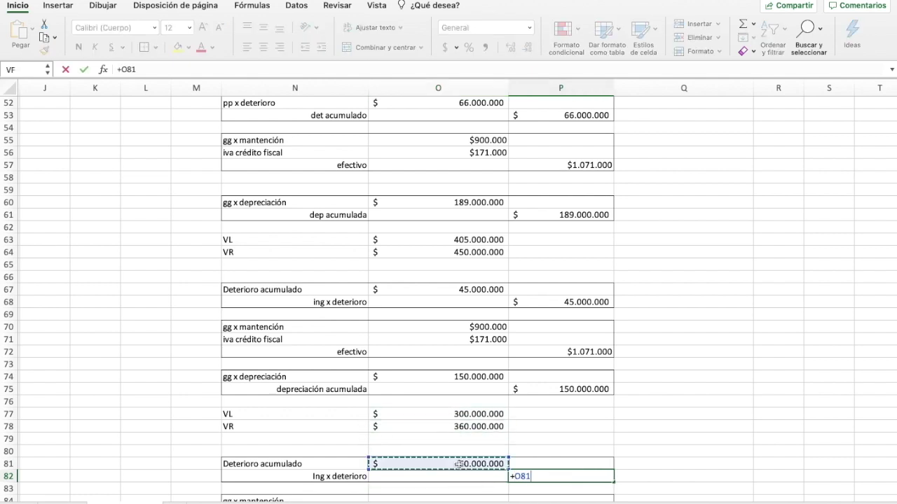
{"action": "key", "text": "Return"}
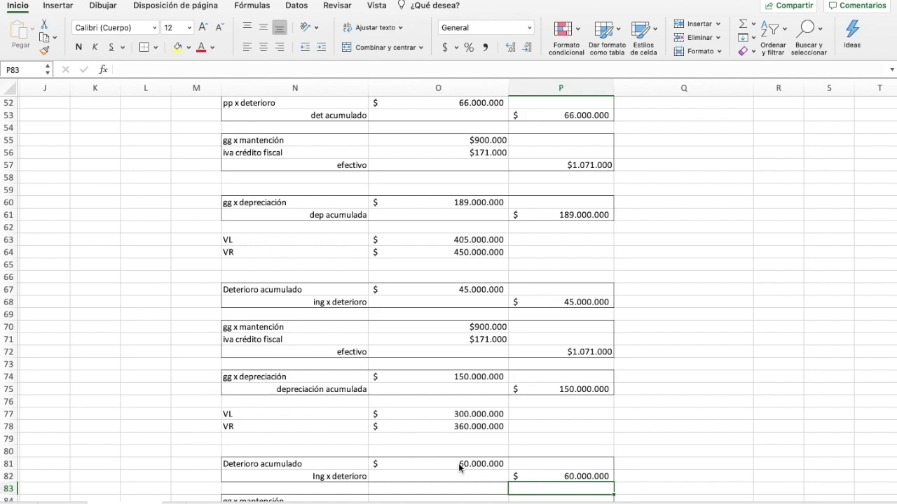
Fill the last maintenance entry's debits by reference: gg x mantención in O84 from O70 and iva crédito fiscal in O85 from O71.
{"action": "scroll", "coordinate": [459, 467], "scroll_direction": "down", "scroll_amount": 4}
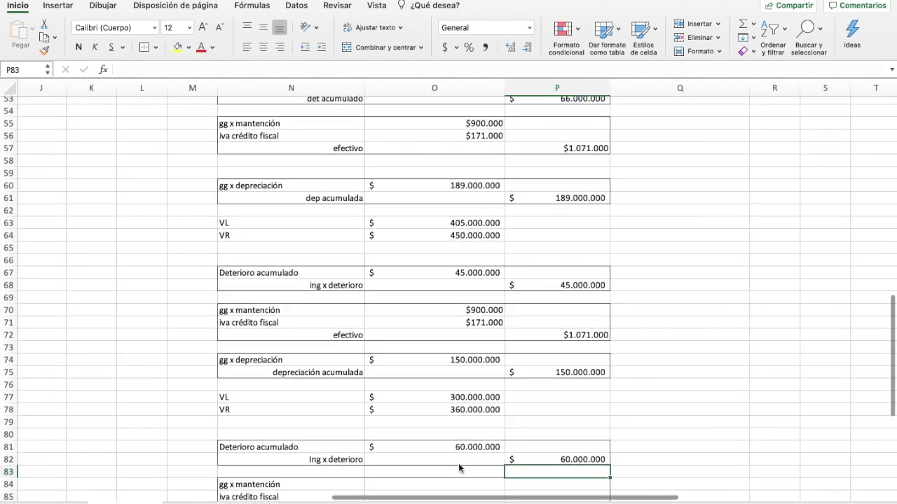
{"action": "left_click", "coordinate": [435, 448]}
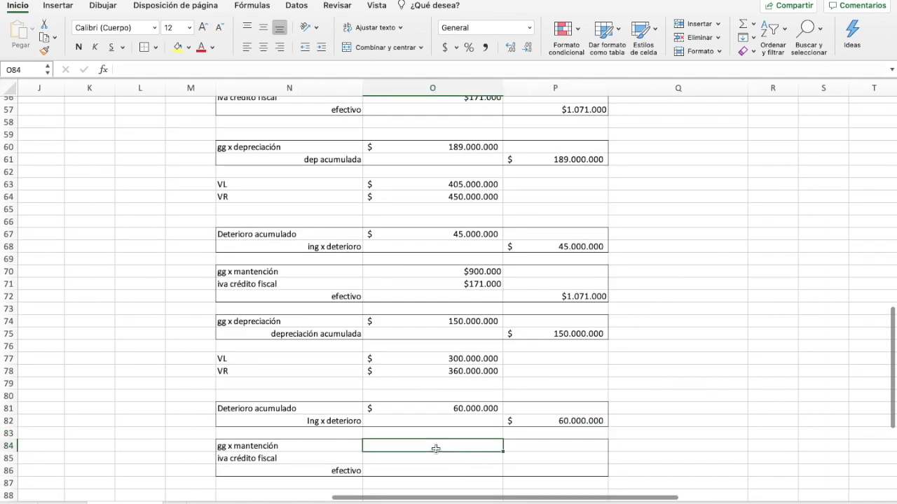
{"action": "type", "text": "+"}
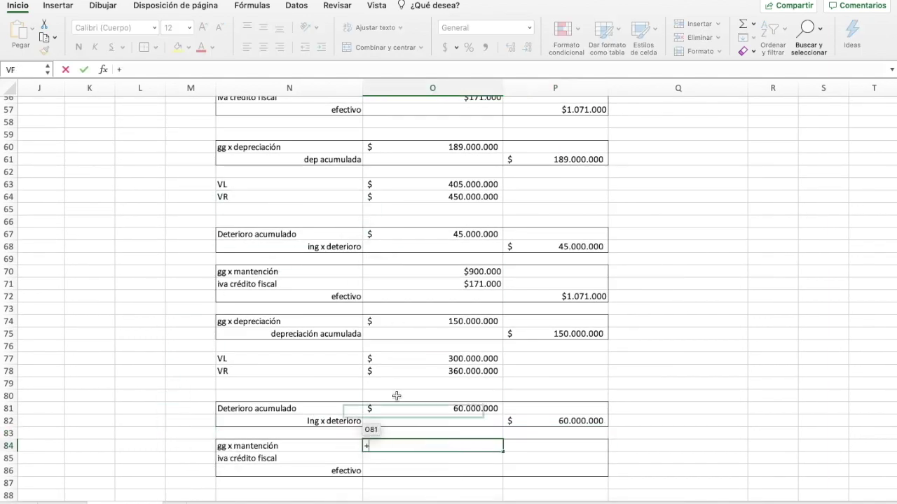
{"action": "left_click", "coordinate": [454, 271]}
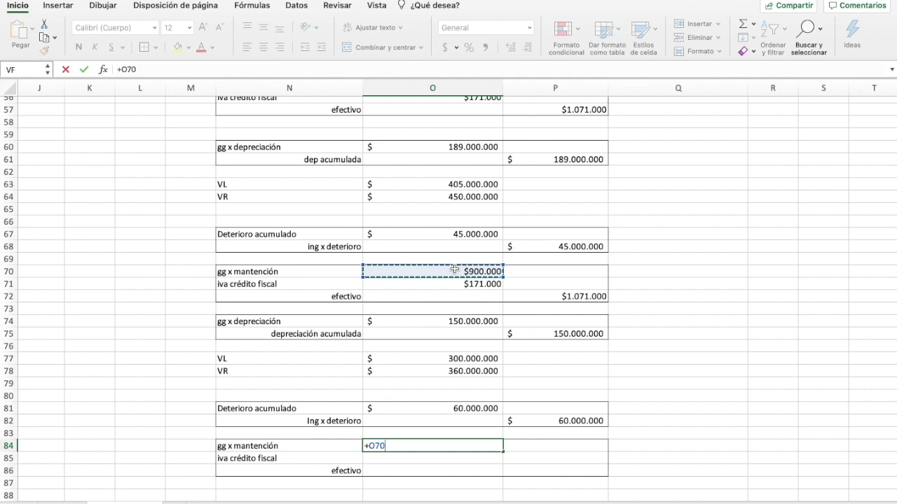
{"action": "key", "text": "Return"}
{"action": "type", "text": "+"}
{"action": "left_click", "coordinate": [458, 282]}
{"action": "type", "text": "+"}
{"action": "key", "text": "Return"}
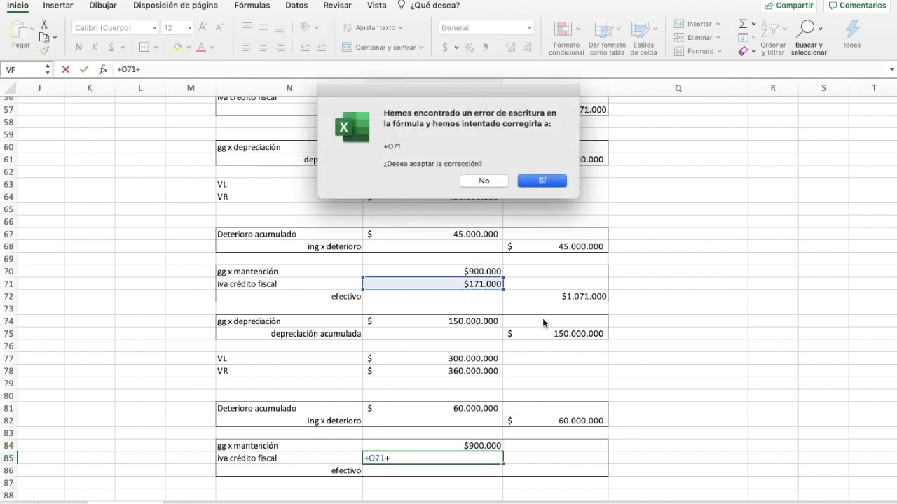
{"action": "left_click", "coordinate": [543, 181]}
Enter the efectivo credit in P86 as a reference to P72.
{"action": "left_click", "coordinate": [541, 474]}
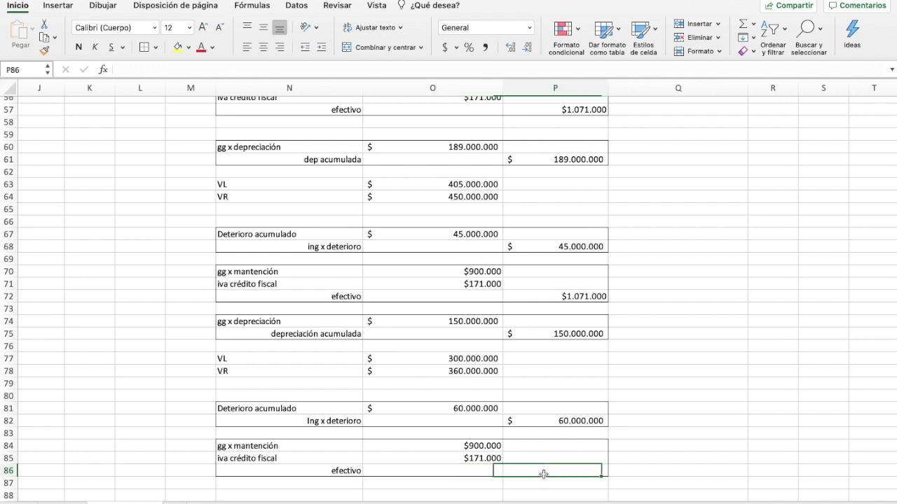
{"action": "type", "text": "+"}
{"action": "left_click", "coordinate": [553, 300]}
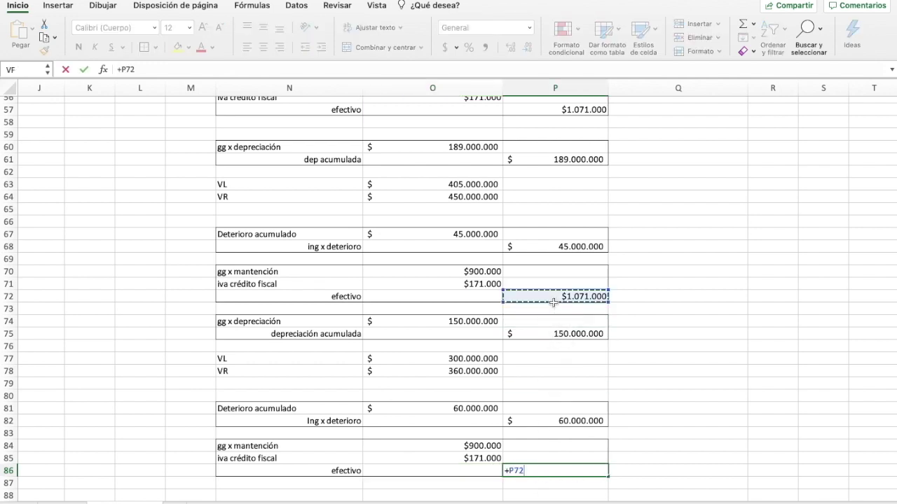
{"action": "key", "text": "Return"}
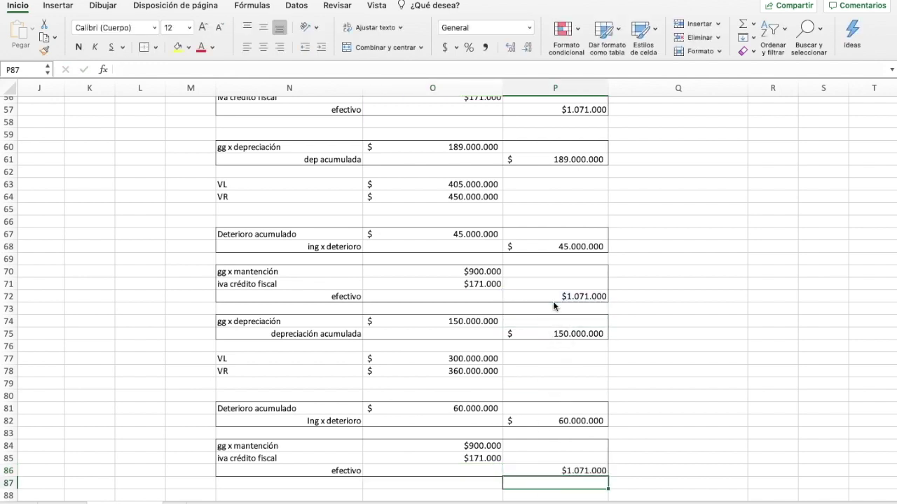
Label the depreciation entries with their years: 2004 in M45, 2005 in M60 and 2006 in M74.
{"action": "scroll", "coordinate": [553, 302], "scroll_direction": "up", "scroll_amount": 2}
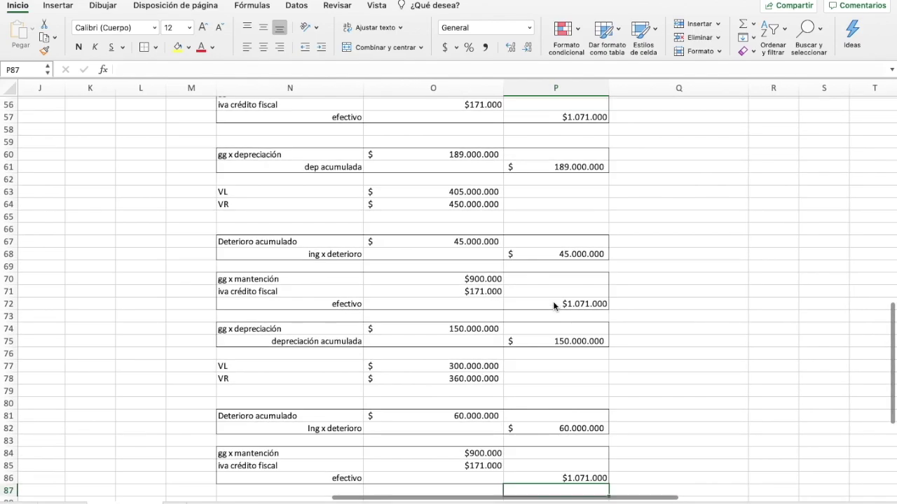
{"action": "scroll", "coordinate": [552, 302], "scroll_direction": "up", "scroll_amount": 10}
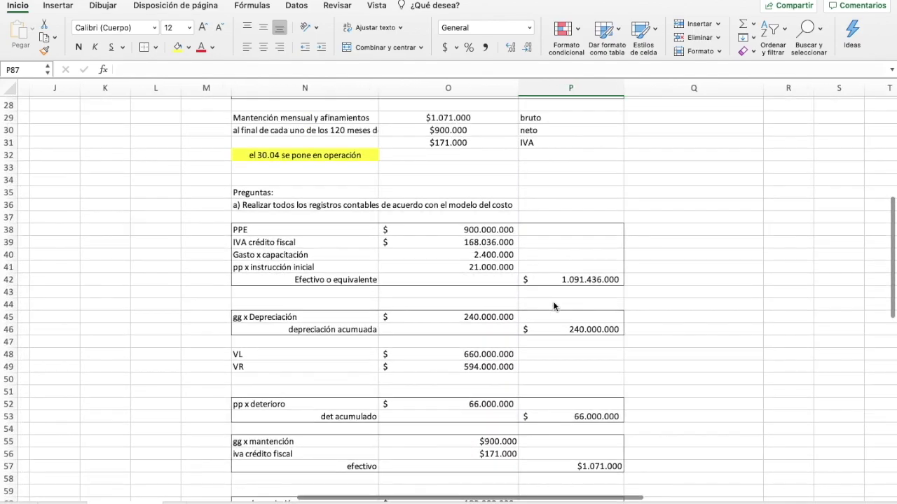
{"action": "scroll", "coordinate": [553, 302], "scroll_direction": "down", "scroll_amount": 3}
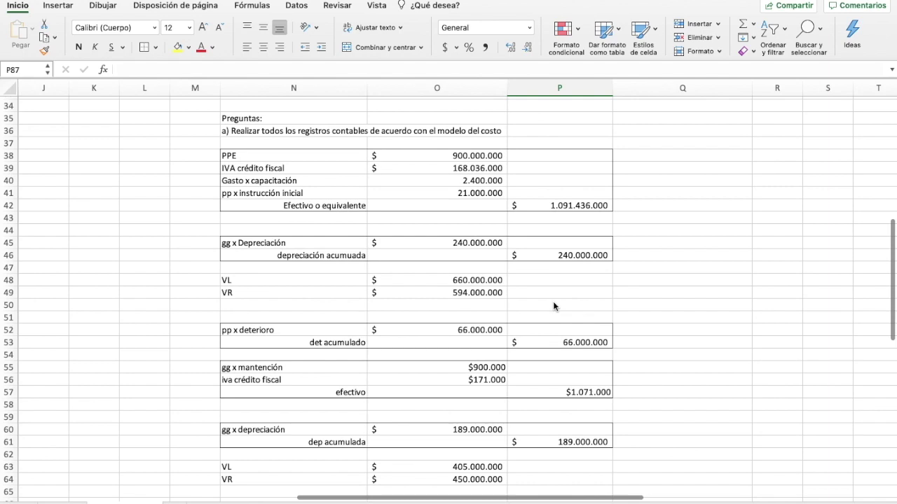
{"action": "scroll", "coordinate": [552, 306], "scroll_direction": "down", "scroll_amount": 1}
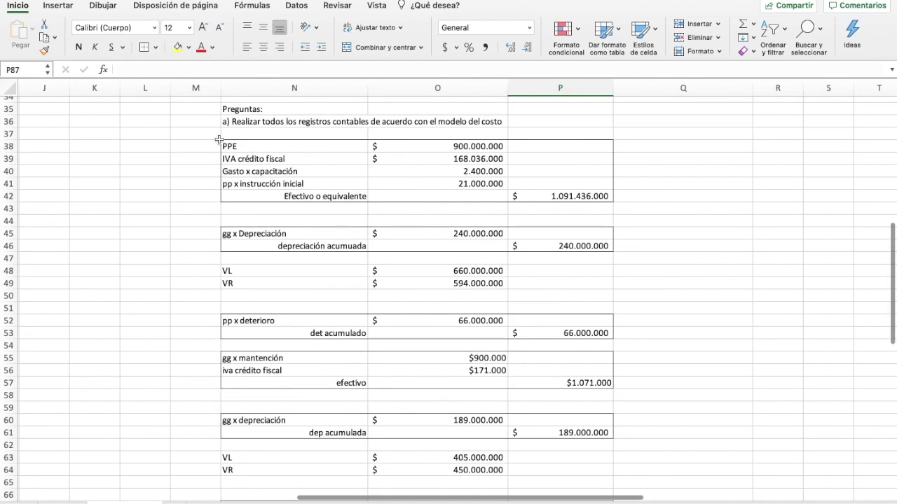
{"action": "scroll", "coordinate": [199, 282], "scroll_direction": "down", "scroll_amount": 1}
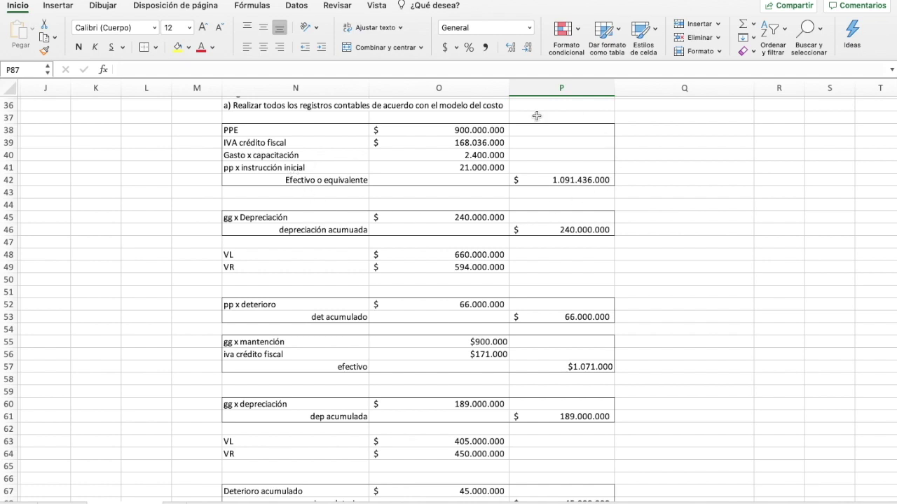
{"action": "left_click", "coordinate": [208, 219]}
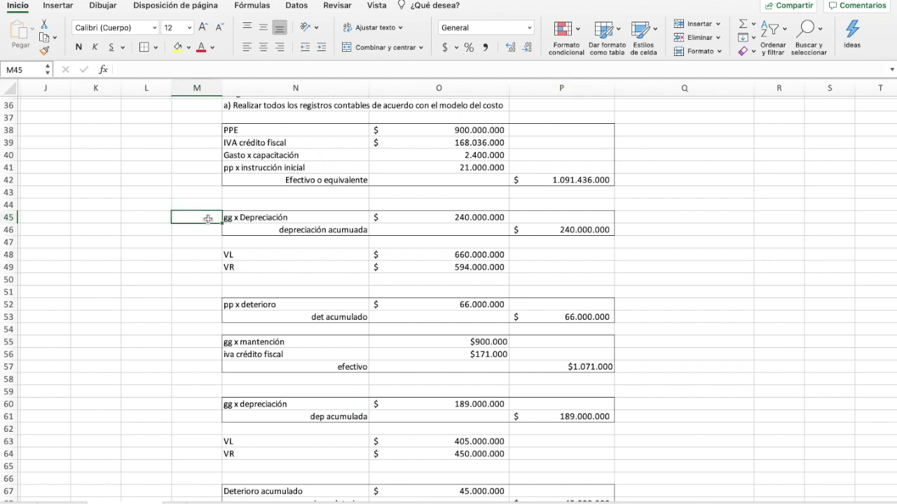
{"action": "type", "text": "2004"}
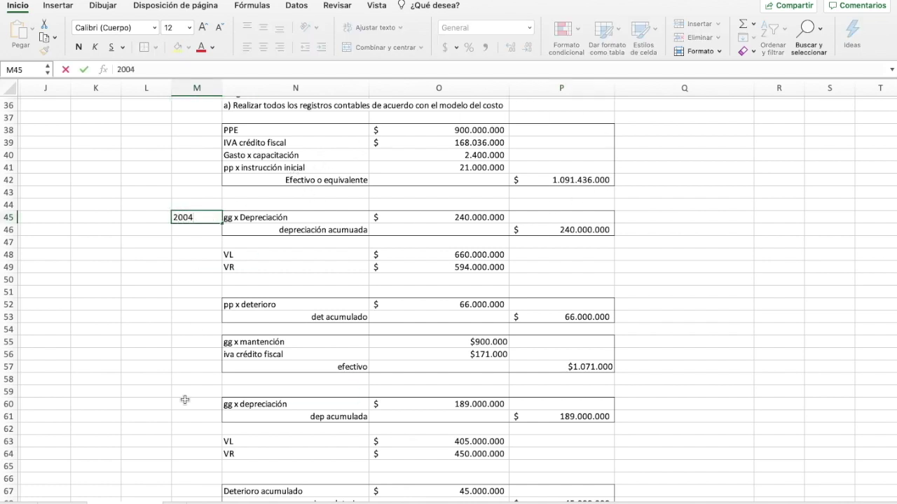
{"action": "left_click", "coordinate": [196, 405]}
{"action": "type", "text": "2005"}
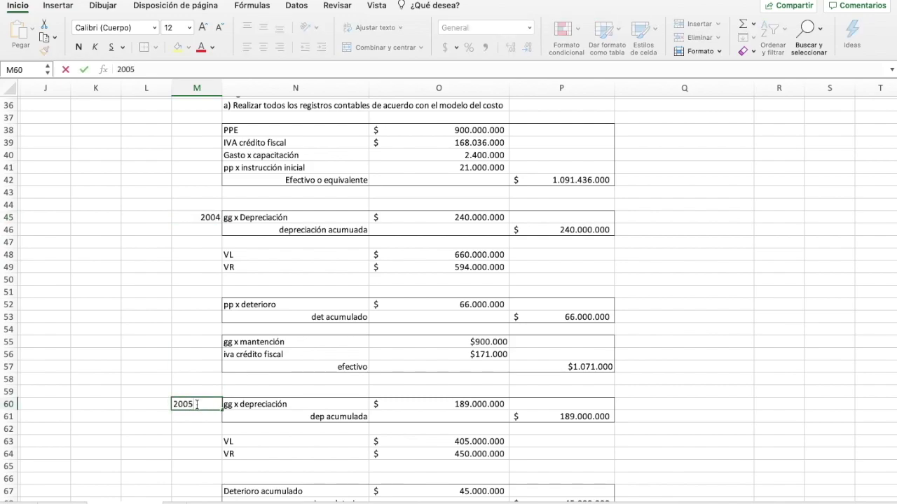
{"action": "scroll", "coordinate": [217, 408], "scroll_direction": "down", "scroll_amount": 8}
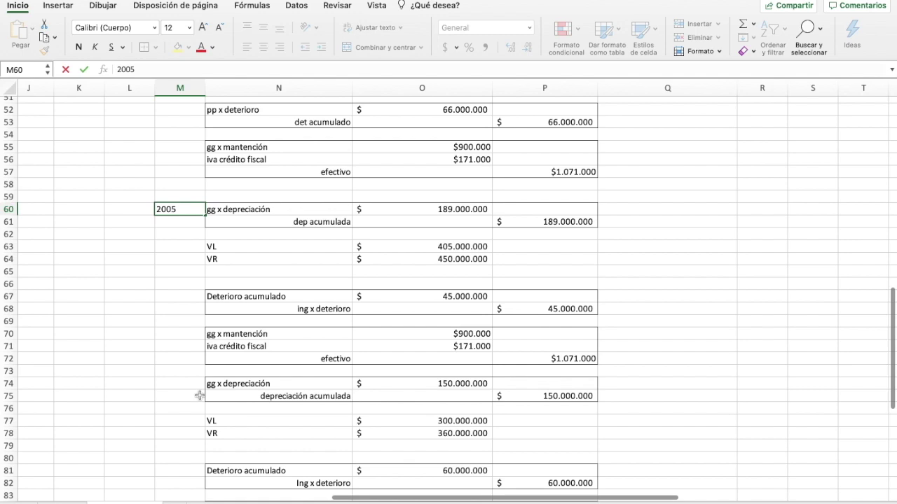
{"action": "left_click", "coordinate": [184, 390]}
{"action": "type", "text": "200"}
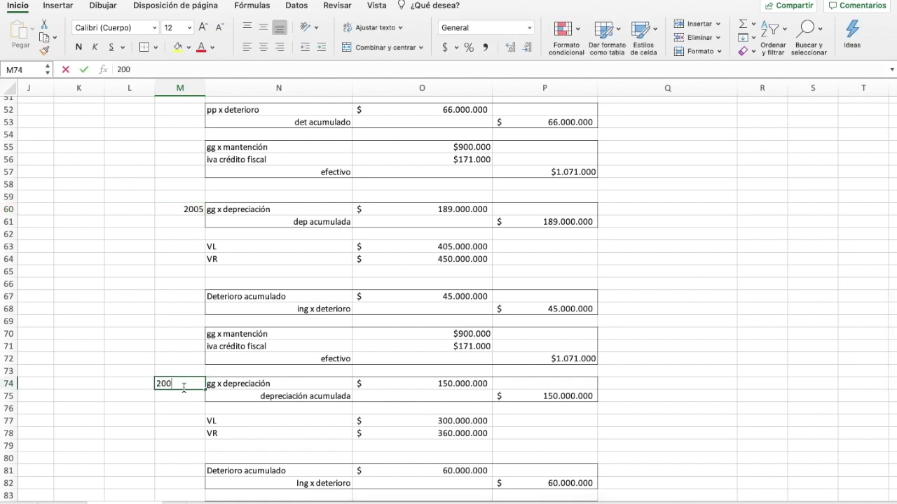
{"action": "type", "text": "6"}
{"action": "key", "text": "Return"}
Under question b), calculate the provision's first-year interest in O96 with the formula =O94*O95.
{"action": "scroll", "coordinate": [321, 465], "scroll_direction": "down", "scroll_amount": 4}
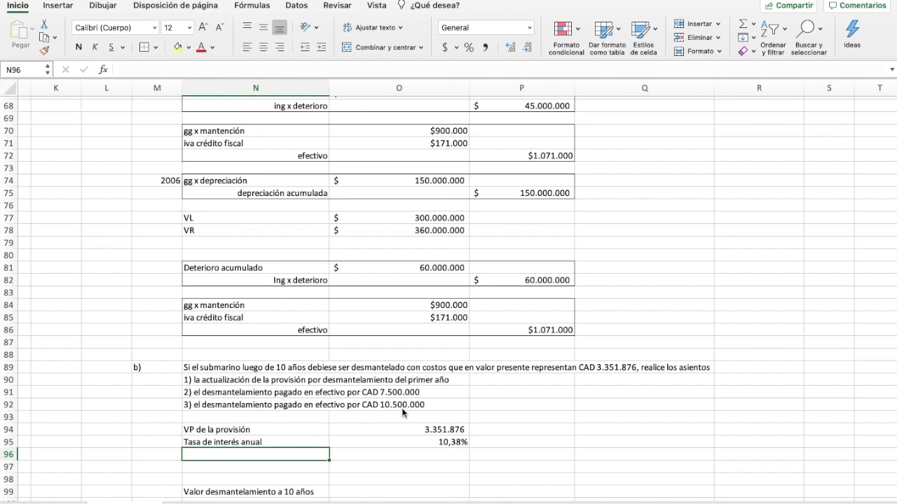
{"action": "scroll", "coordinate": [284, 445], "scroll_direction": "up", "scroll_amount": 1}
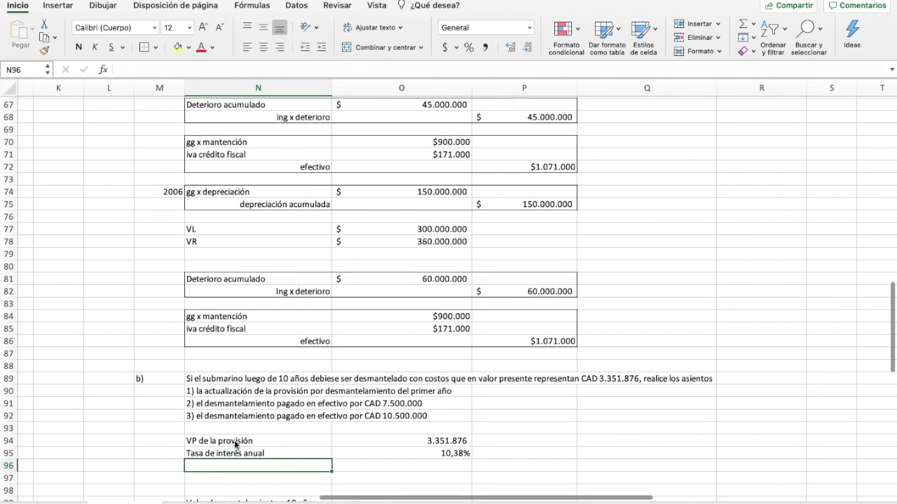
{"action": "left_click", "coordinate": [413, 442]}
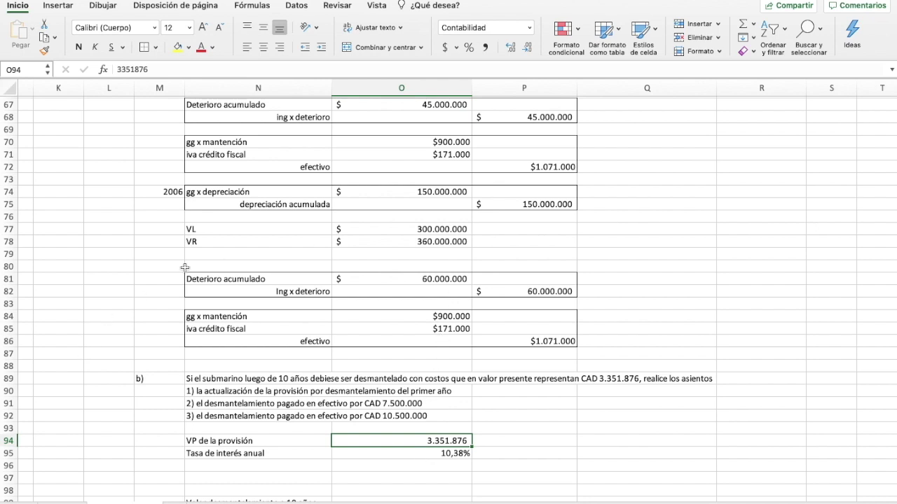
{"action": "left_click", "coordinate": [420, 455]}
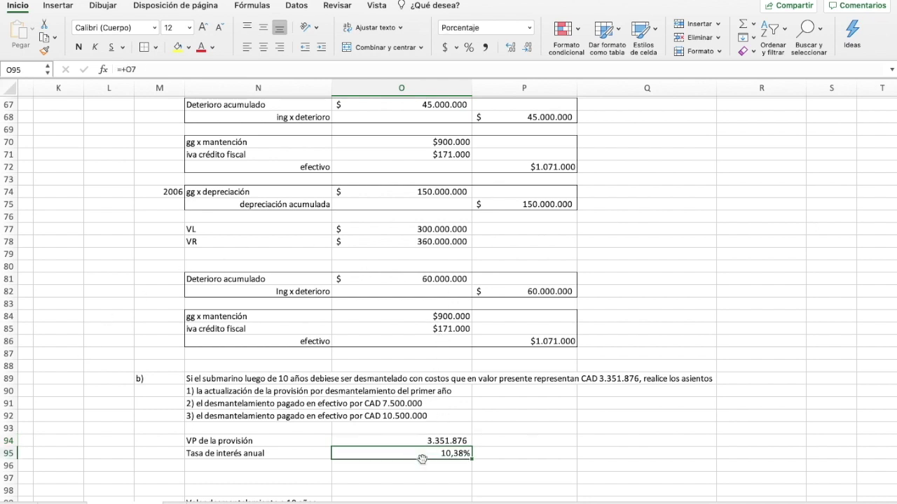
{"action": "left_click", "coordinate": [424, 464]}
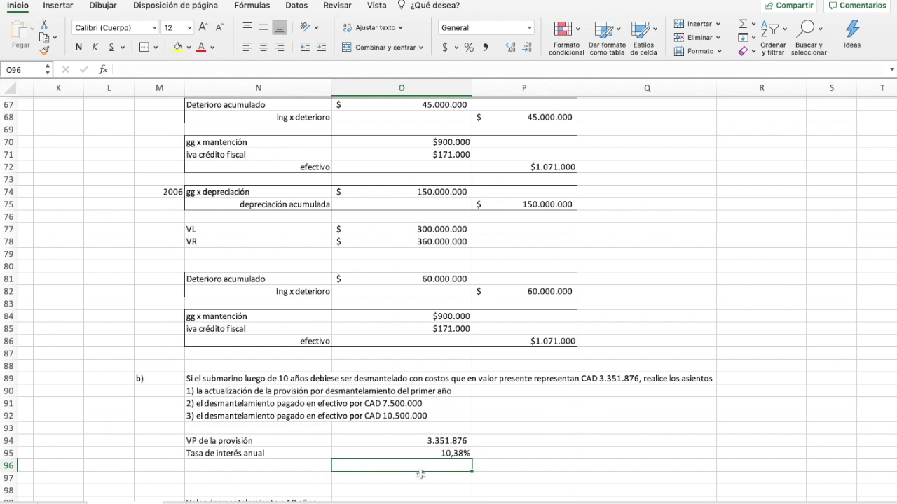
{"action": "left_click", "coordinate": [278, 464]}
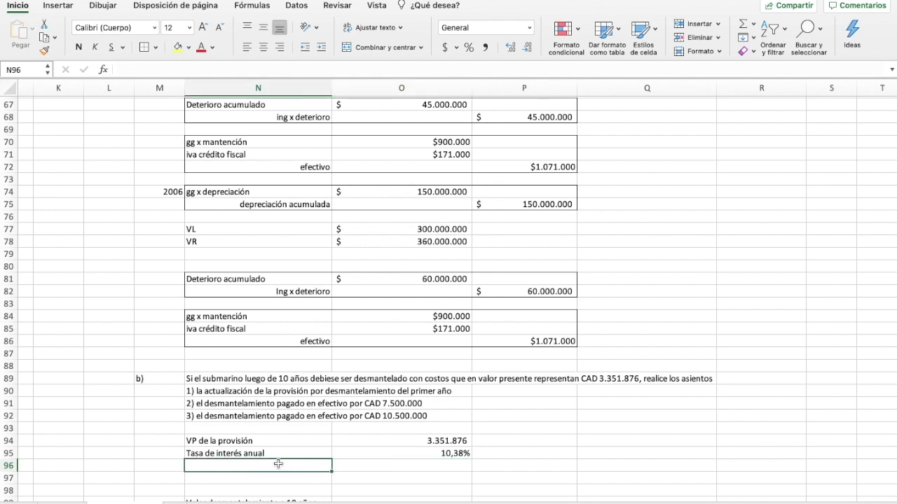
{"action": "left_click", "coordinate": [412, 467]}
{"action": "type", "text": "="}
{"action": "left_click", "coordinate": [405, 443]}
{"action": "type", "text": "*"}
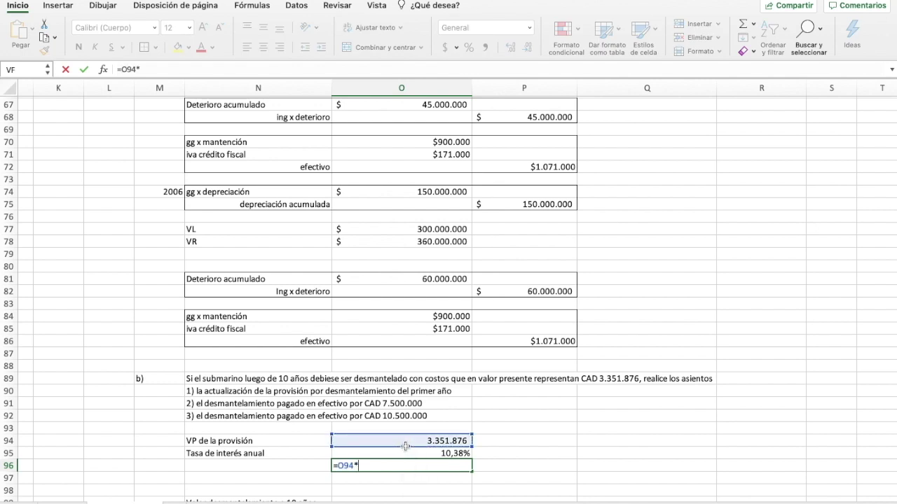
{"action": "left_click", "coordinate": [416, 456]}
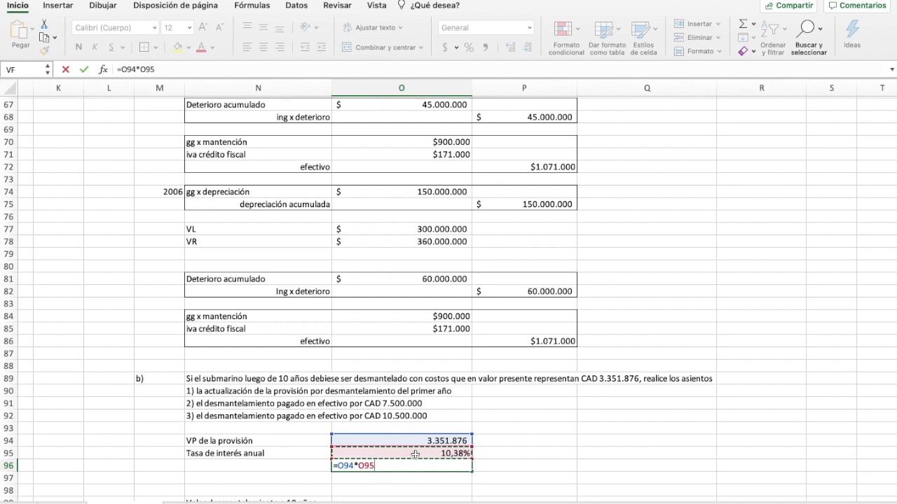
{"action": "key", "text": "Return"}
Remove the two decimals from the interest amount in O96.
{"action": "left_click", "coordinate": [434, 467]}
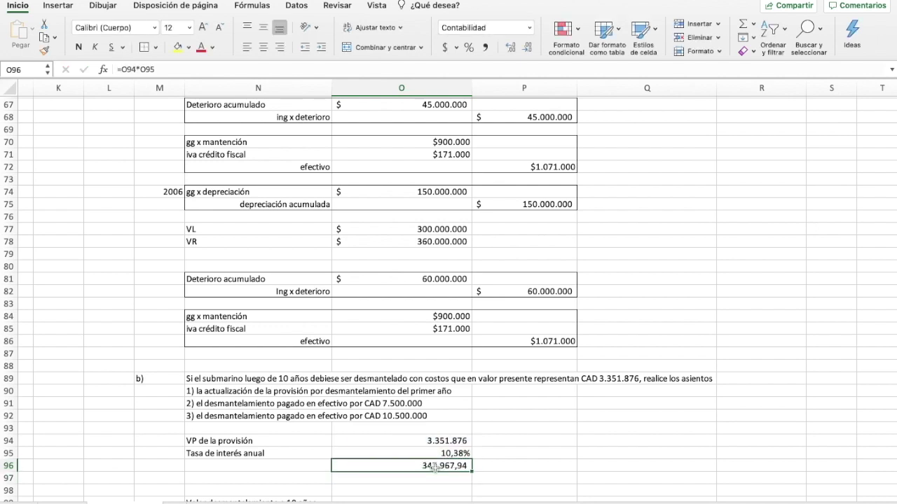
{"action": "left_click", "coordinate": [325, 49]}
{"action": "left_click", "coordinate": [528, 48]}
{"action": "left_click", "coordinate": [528, 48]}
Label the interest amount in N96 as "gg financiero".
{"action": "left_click", "coordinate": [254, 463]}
{"action": "type", "text": "gg"}
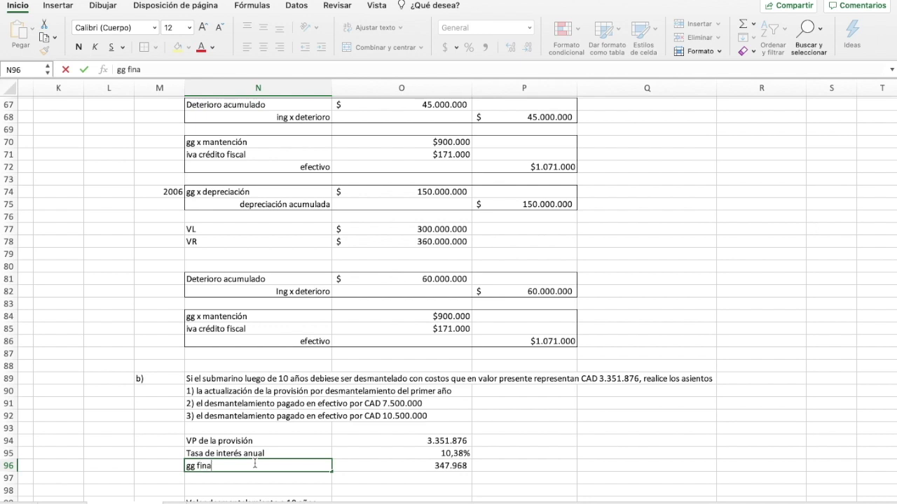
{"action": "type", "text": "financiero"}
{"action": "left_click", "coordinate": [421, 482]}
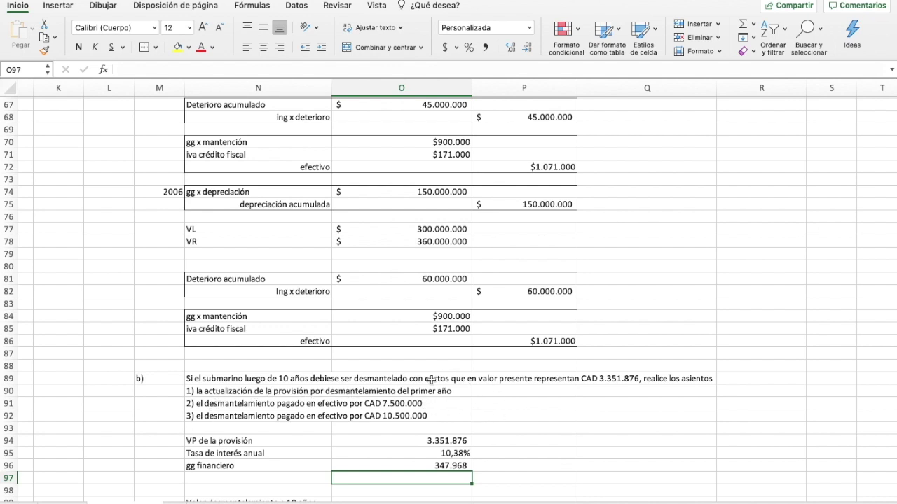
Name the accounts of entry 1): reference N96 in N101 and enter "provisión x desmantelamiento" in N102.
{"action": "scroll", "coordinate": [366, 452], "scroll_direction": "down", "scroll_amount": 2}
{"action": "scroll", "coordinate": [366, 452], "scroll_direction": "down", "scroll_amount": 1}
{"action": "scroll", "coordinate": [366, 452], "scroll_direction": "down", "scroll_amount": 2}
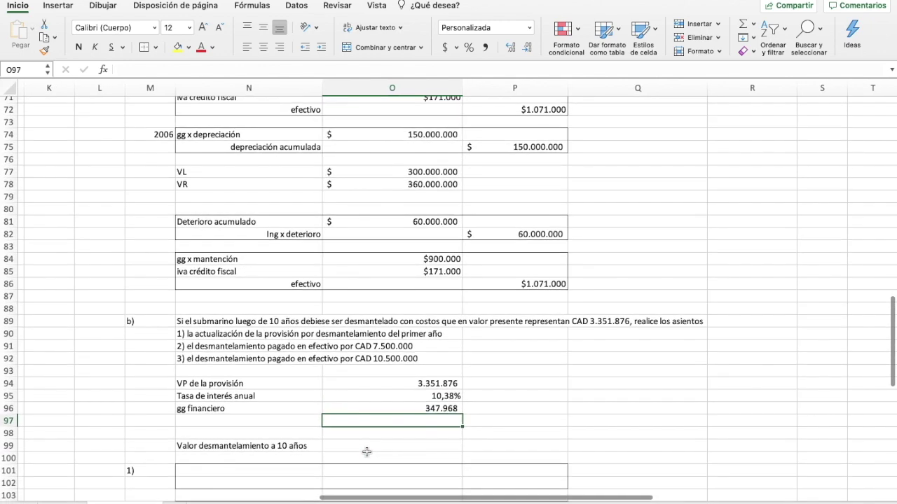
{"action": "left_click", "coordinate": [264, 468]}
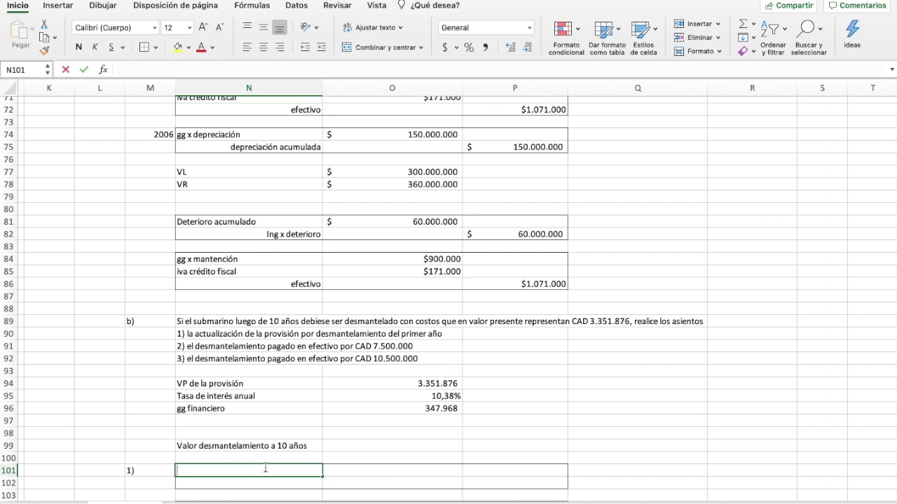
{"action": "type", "text": "+"}
{"action": "left_click", "coordinate": [258, 410]}
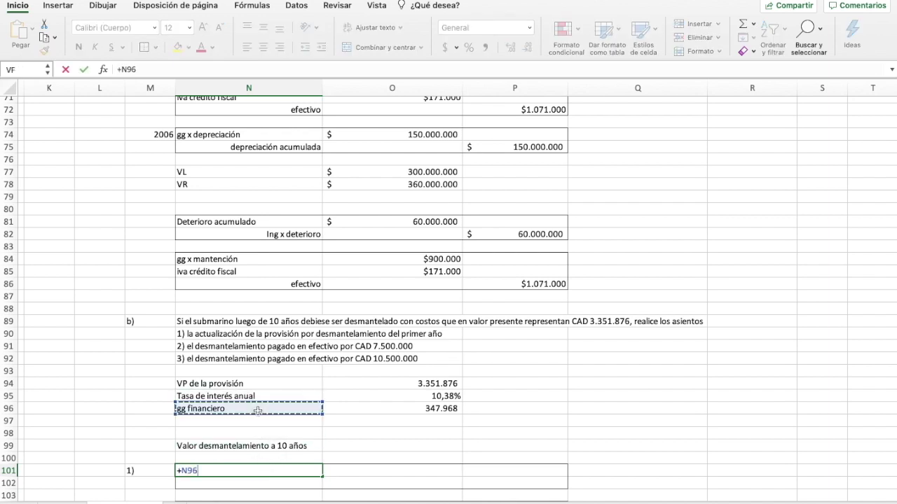
{"action": "key", "text": "Return"}
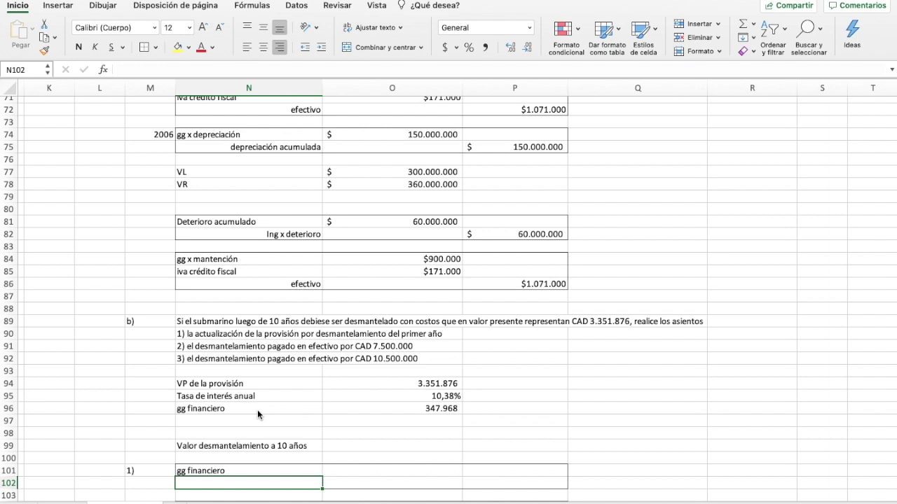
{"action": "type", "text": "provisi"}
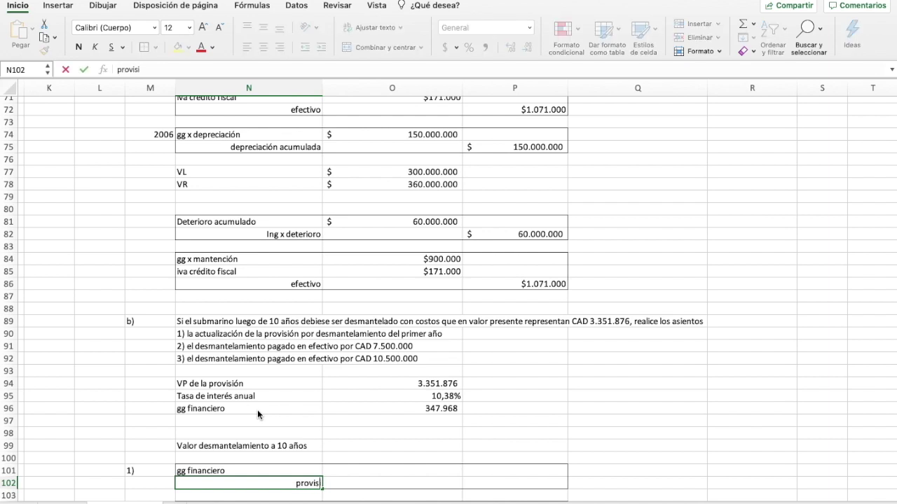
{"action": "type", "text": "ón x des"}
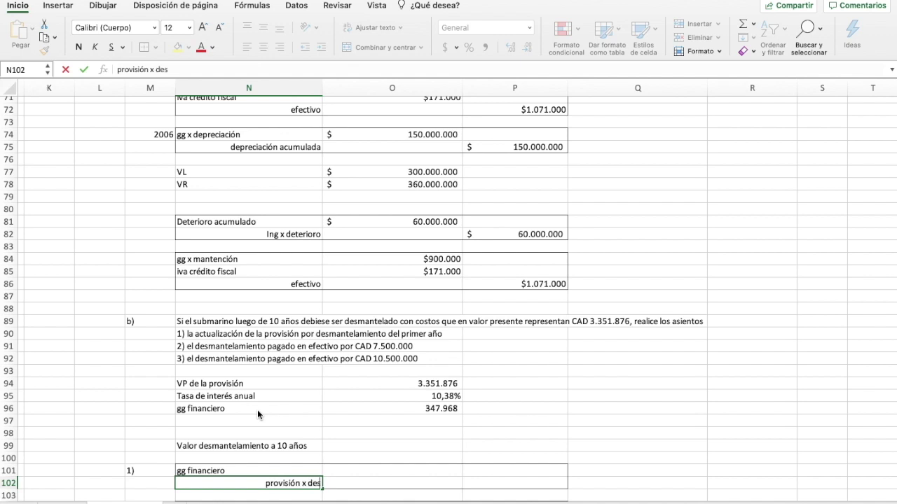
{"action": "type", "text": "mante"}
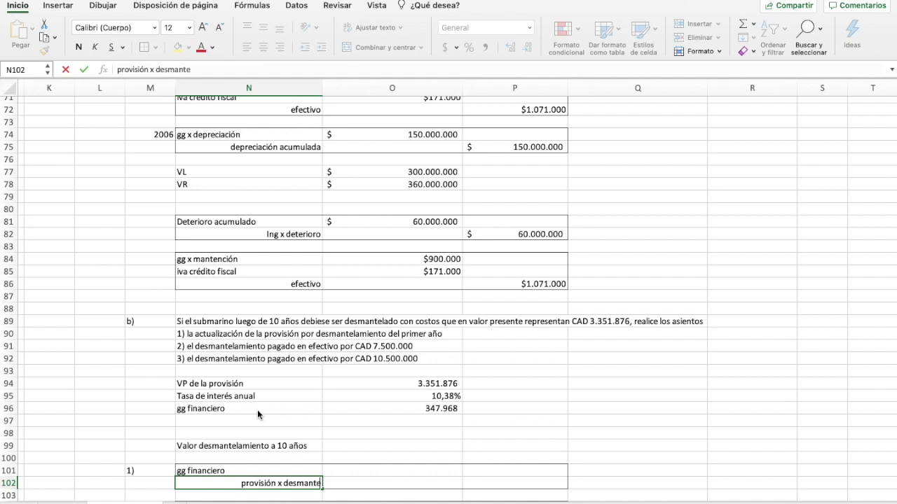
{"action": "type", "text": "lamiento"}
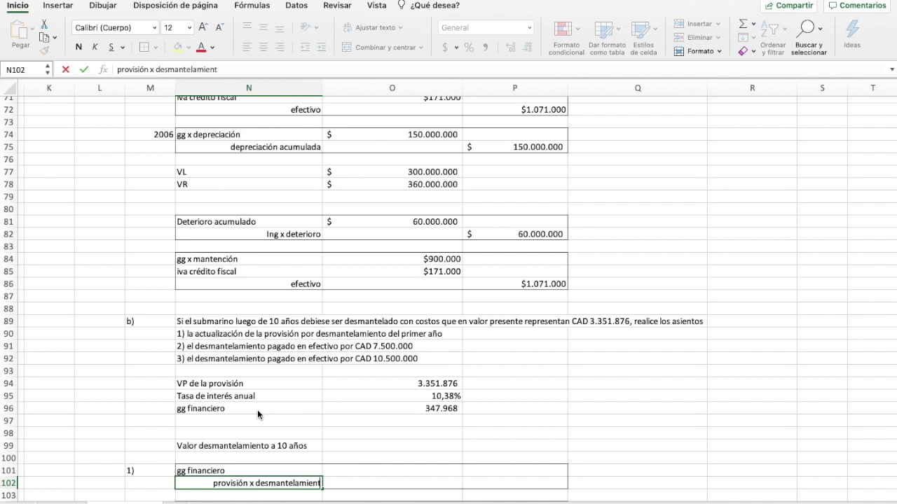
Fill entry 1)'s debit in O101 and credit in P102 with references to the interest amount in O96.
{"action": "left_click", "coordinate": [443, 473]}
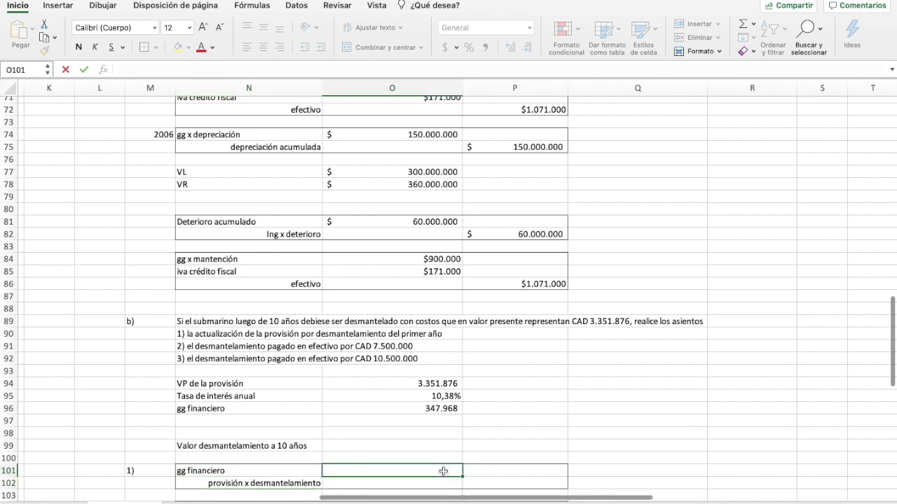
{"action": "type", "text": "="}
{"action": "left_click", "coordinate": [442, 410]}
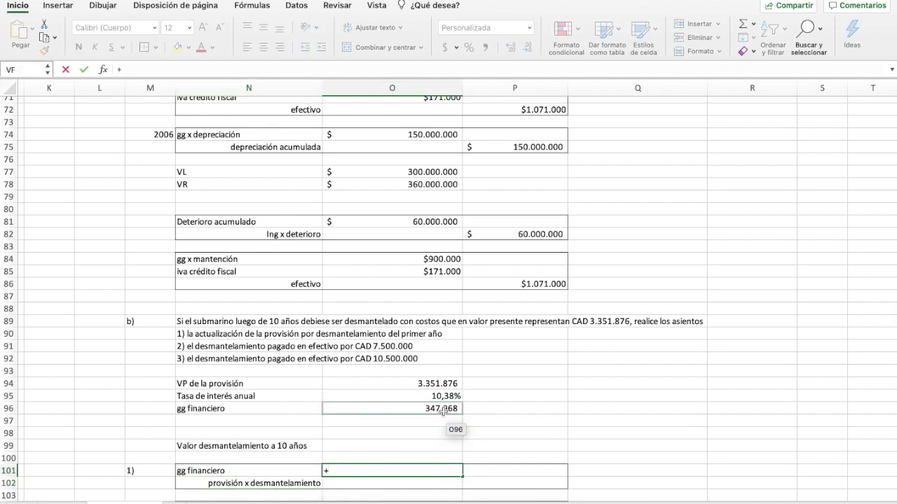
{"action": "key", "text": "Return"}
{"action": "left_click", "coordinate": [517, 481]}
{"action": "type", "text": "+"}
{"action": "left_click", "coordinate": [447, 408]}
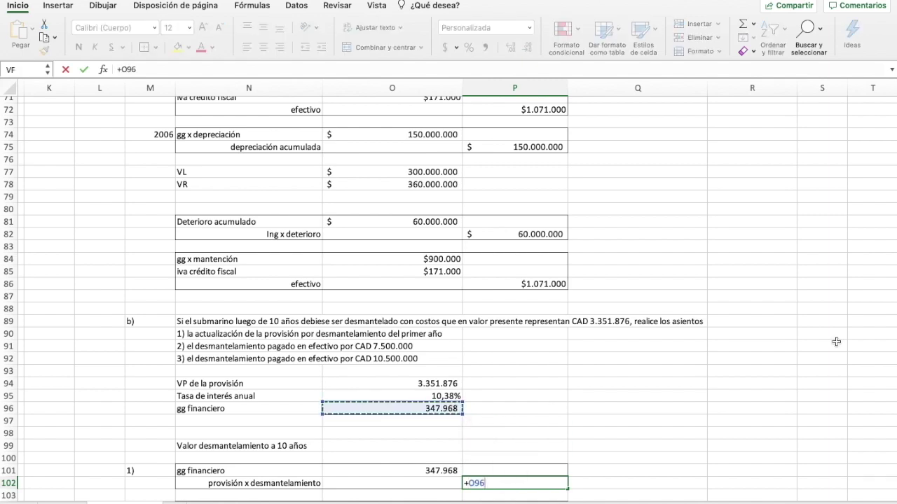
{"action": "key", "text": "Return"}
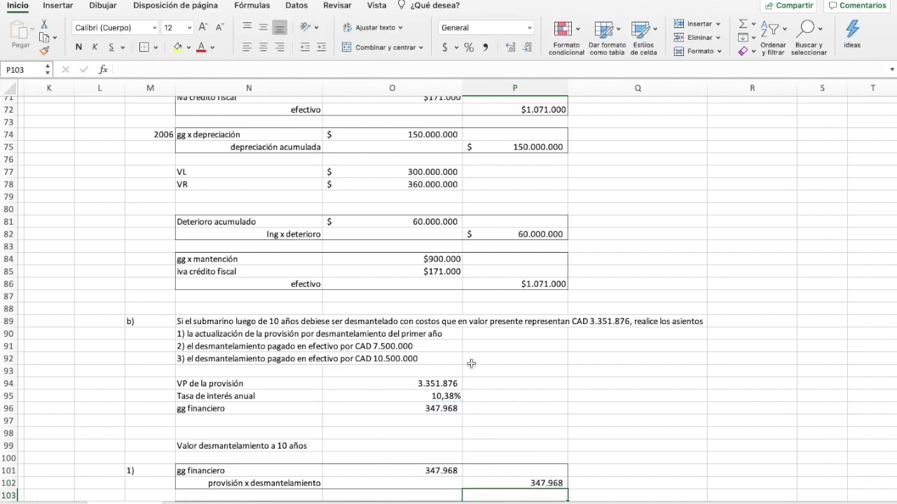
Add the cash line of entry 2): "efectivo" in N106 with a credit of 7.500.000 in P106.
{"action": "scroll", "coordinate": [471, 364], "scroll_direction": "down", "scroll_amount": 3}
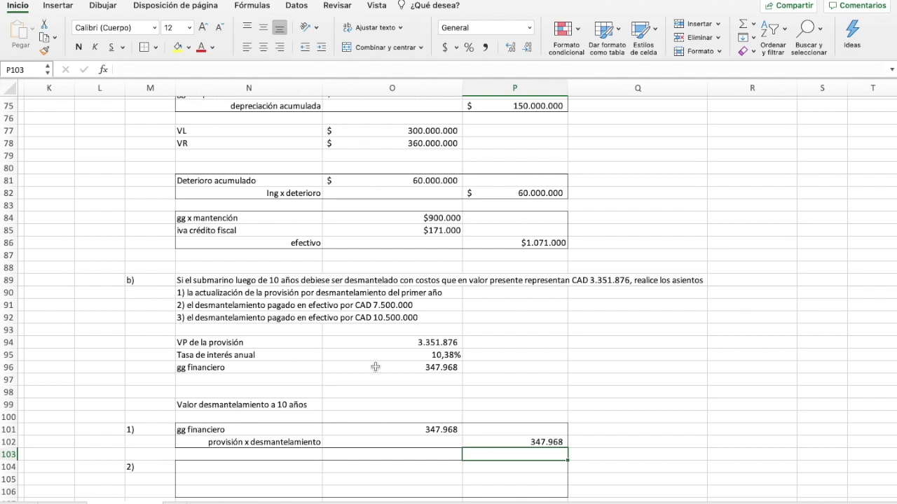
{"action": "left_click", "coordinate": [244, 490]}
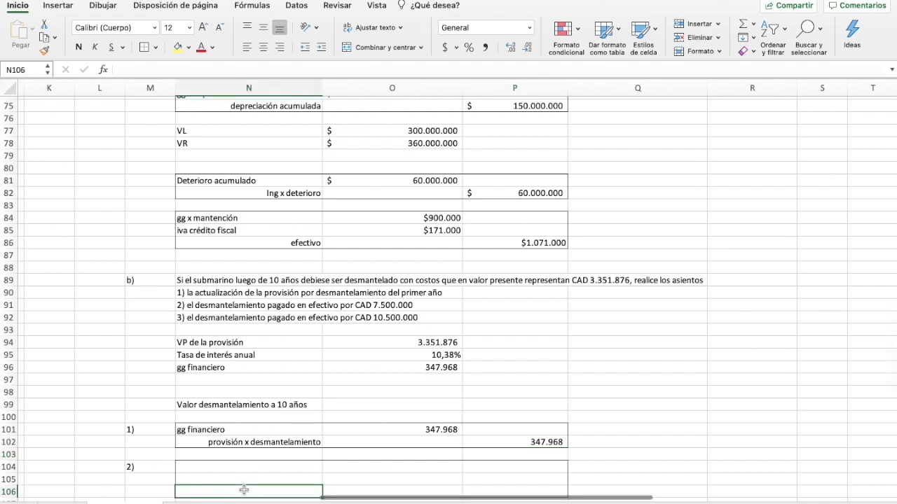
{"action": "type", "text": "efectivo"}
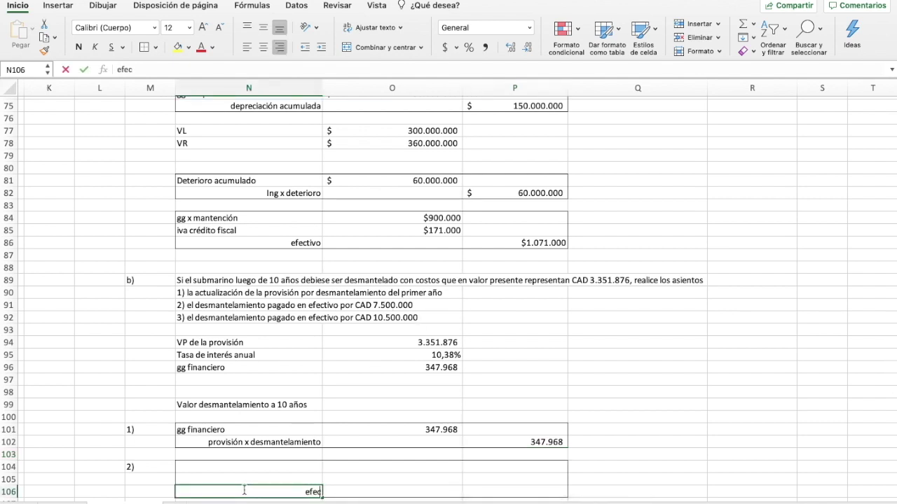
{"action": "left_click", "coordinate": [531, 489]}
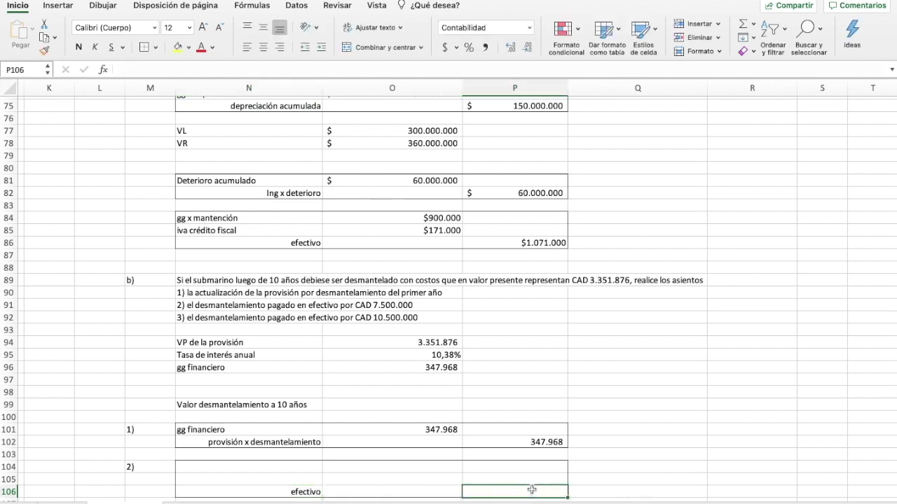
{"action": "type", "text": "75000"}
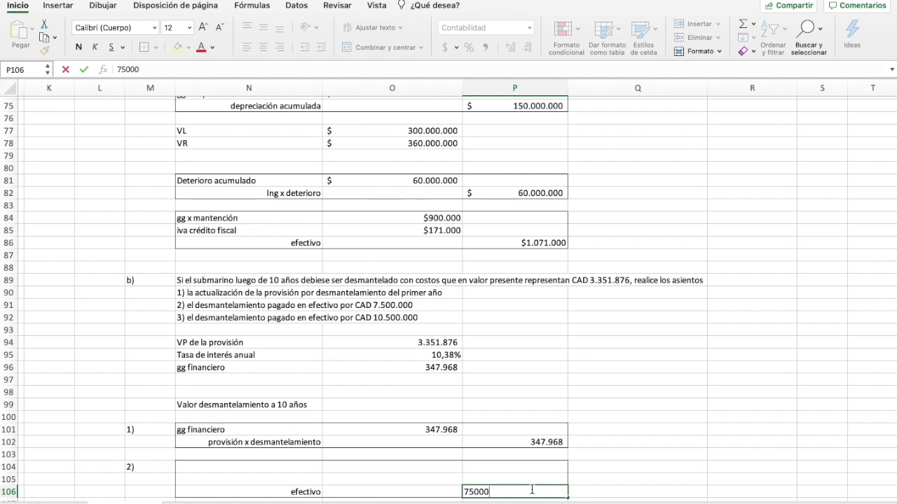
{"action": "key", "text": "Return"}
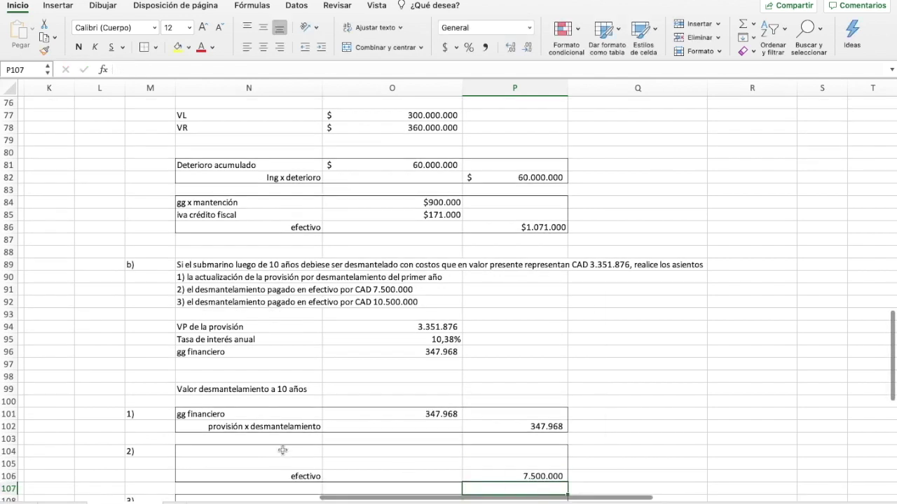
{"action": "left_click", "coordinate": [299, 449]}
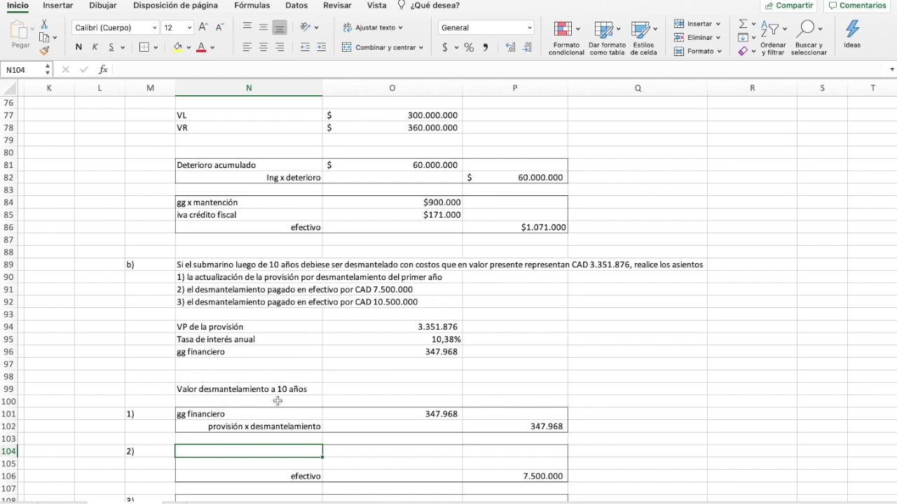
Calculate the dismantling value at 10 years in O99 with the formula =O94*(1+O95)^10.
{"action": "left_click", "coordinate": [343, 391]}
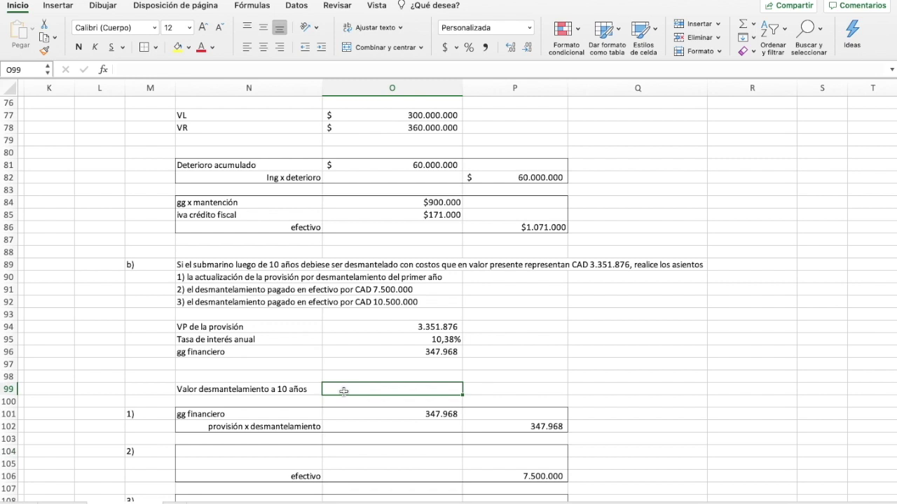
{"action": "type", "text": "="}
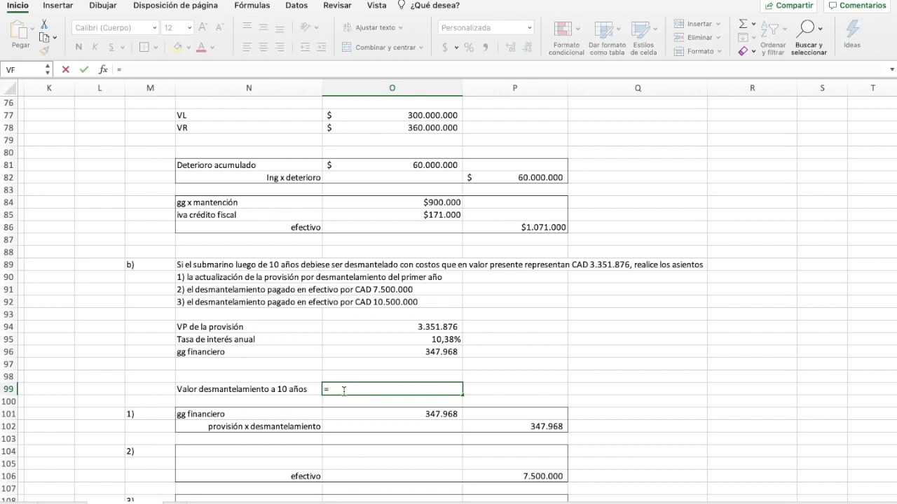
{"action": "left_click", "coordinate": [386, 327]}
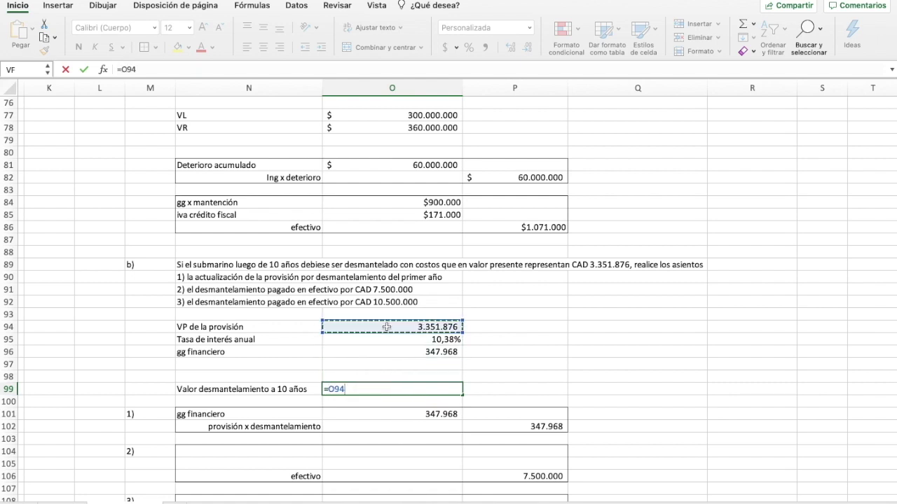
{"action": "type", "text": "*("}
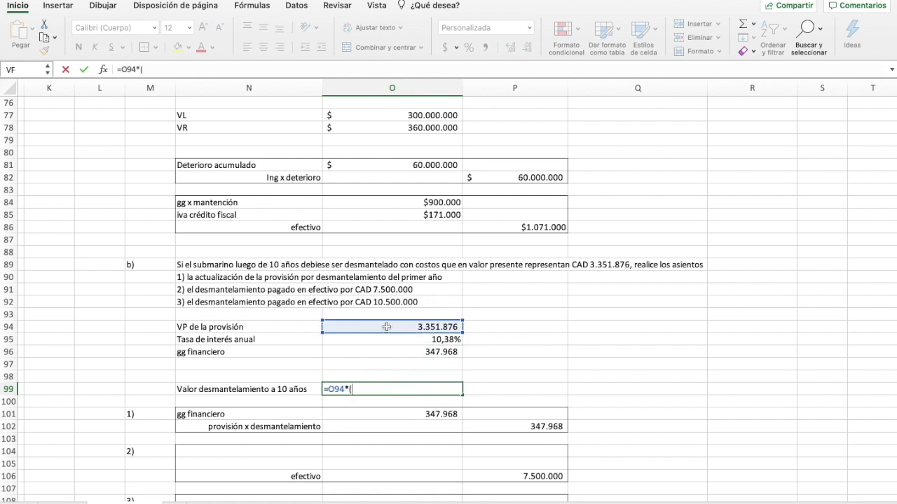
{"action": "type", "text": "1+"}
{"action": "left_click", "coordinate": [395, 340]}
{"action": "type", "text": ")"}
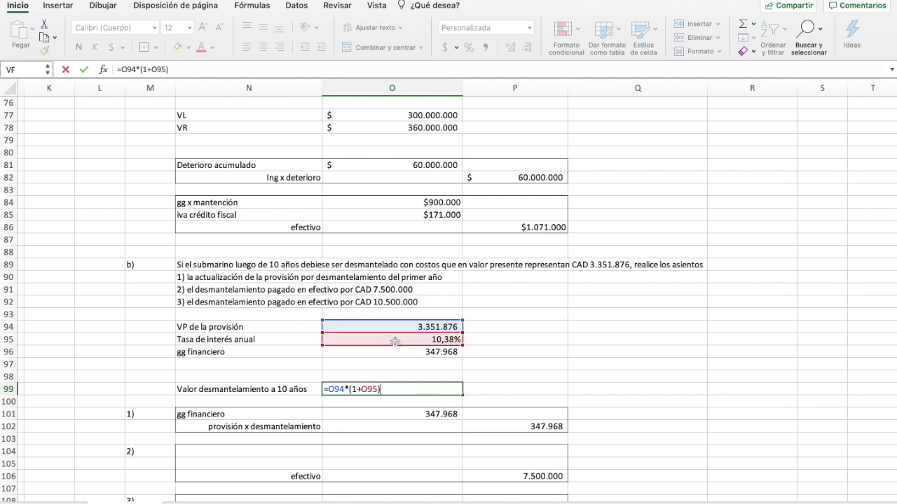
{"action": "type", "text": "^10"}
{"action": "key", "text": "Return"}
Adjust the formula in O99 by wrapping the calculation in parentheses and subtracting 1: =(O94*(1+O95)^10)-1.
{"action": "left_click", "coordinate": [439, 389]}
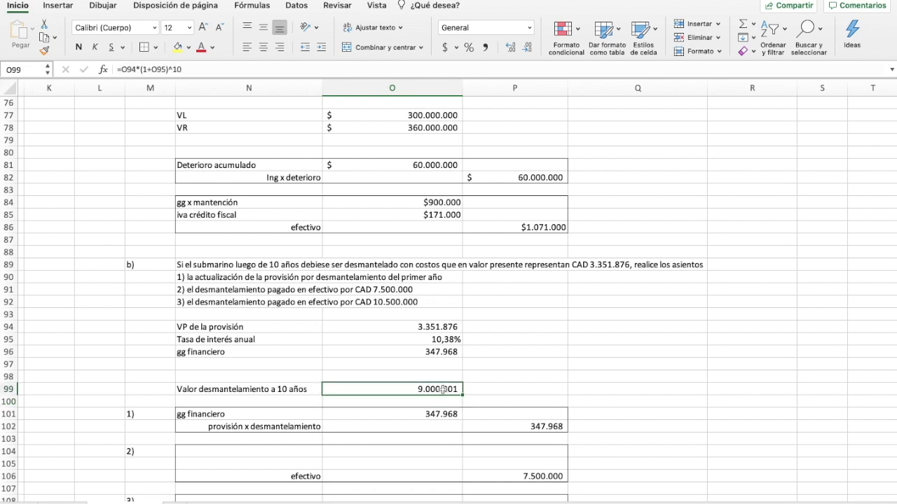
{"action": "left_click", "coordinate": [219, 70]}
{"action": "type", "text": ")"}
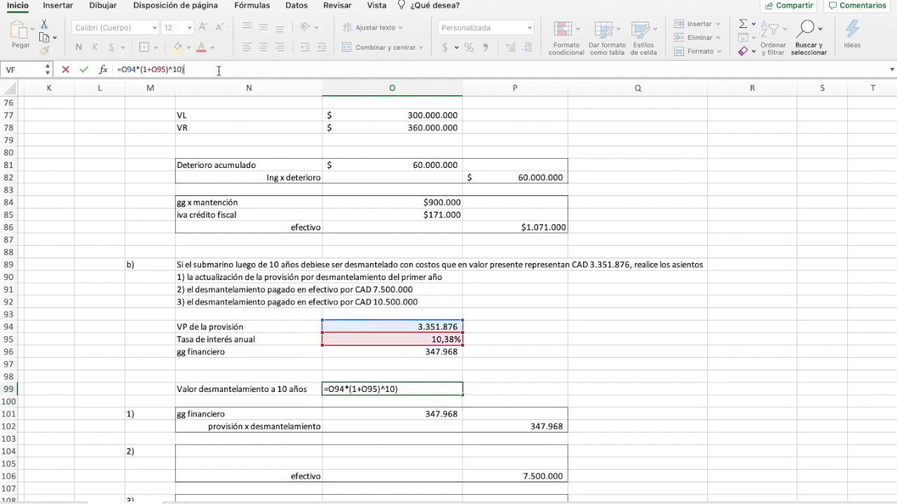
{"action": "left_click", "coordinate": [123, 70]}
{"action": "type", "text": "("}
{"action": "left_click", "coordinate": [218, 70]}
{"action": "type", "text": "-1"}
{"action": "key", "text": "Return"}
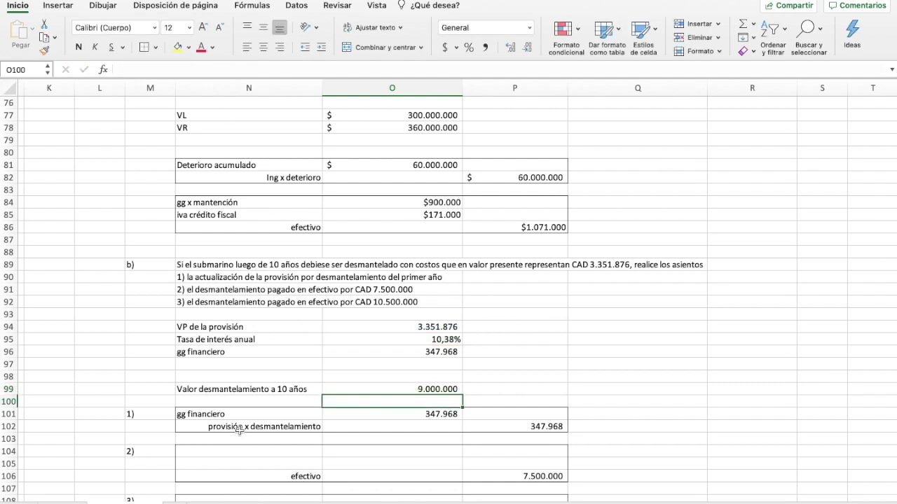
Add entry 2)'s debit line: "provisión x desmantelamiento" in N104 with O104 referencing the 10-year value in O99.
{"action": "left_click", "coordinate": [258, 454]}
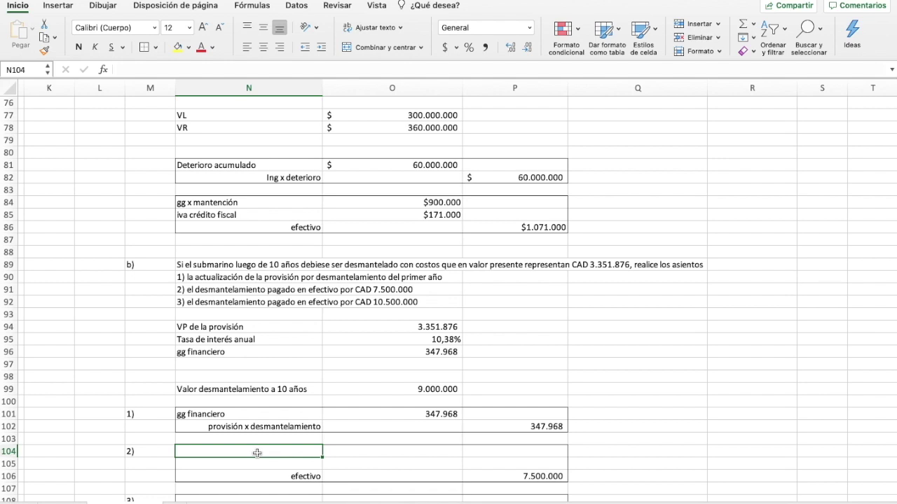
{"action": "type", "text": "prov"}
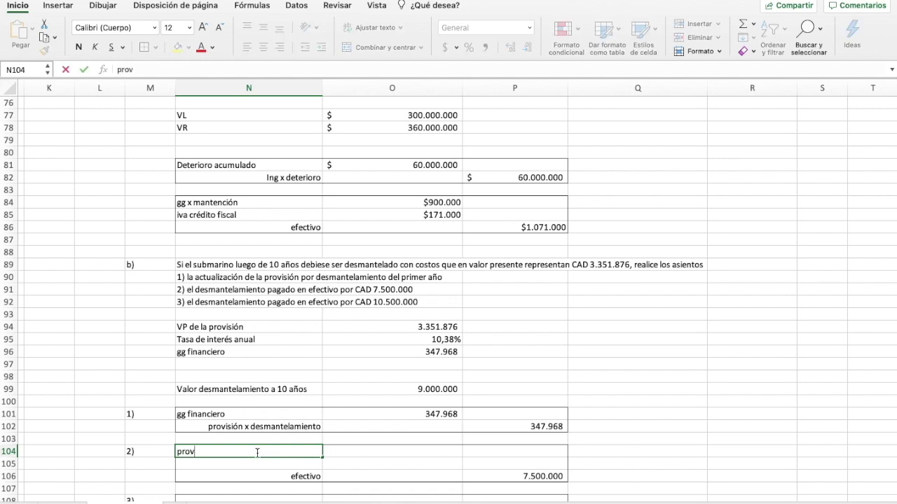
{"action": "type", "text": "isión x desm"}
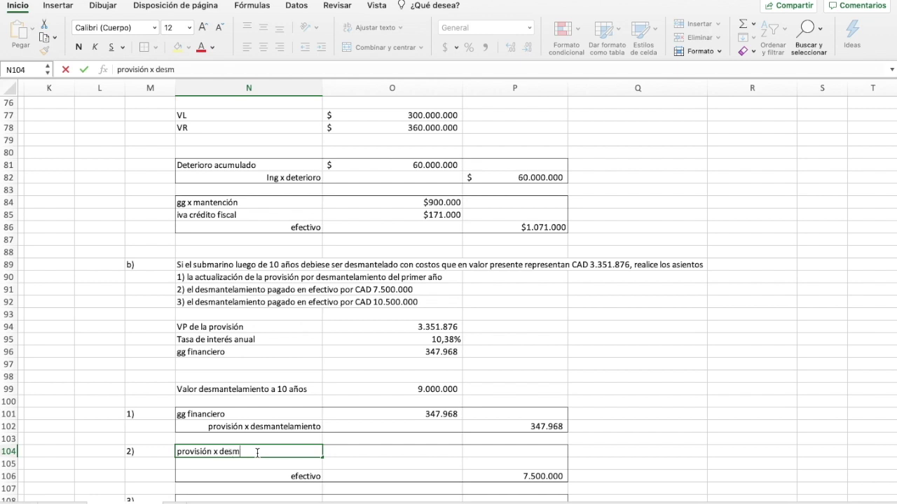
{"action": "type", "text": "antelamiento"}
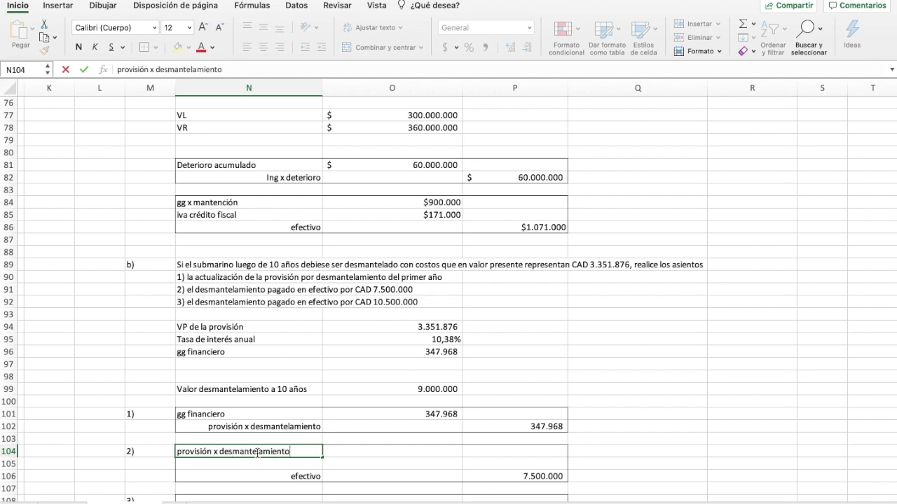
{"action": "left_click", "coordinate": [349, 453]}
{"action": "type", "text": "+"}
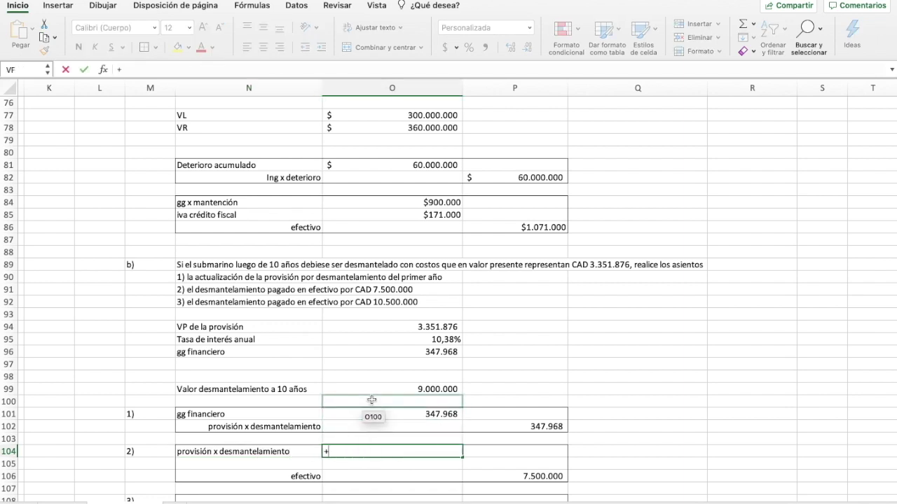
{"action": "left_click", "coordinate": [374, 394]}
{"action": "key", "text": "Return"}
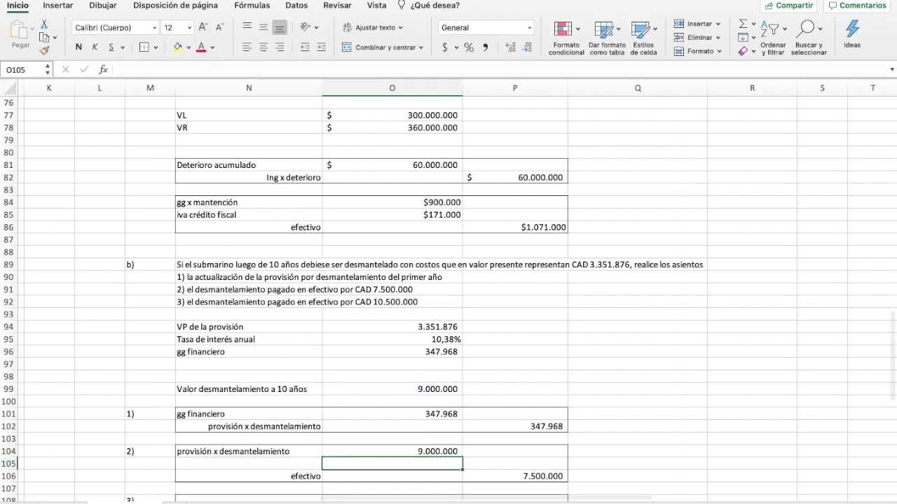
Add entry 2)'s recovery line: "recuperacion del desmantelamiento" in N105 with the credit formula +O104-P106 in P105.
{"action": "left_click", "coordinate": [224, 467]}
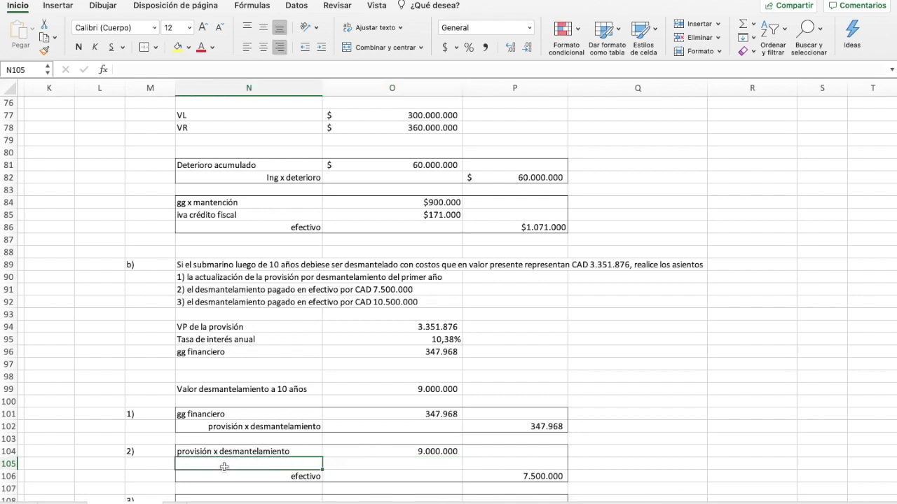
{"action": "type", "text": "recuperacion del desmantelai"}
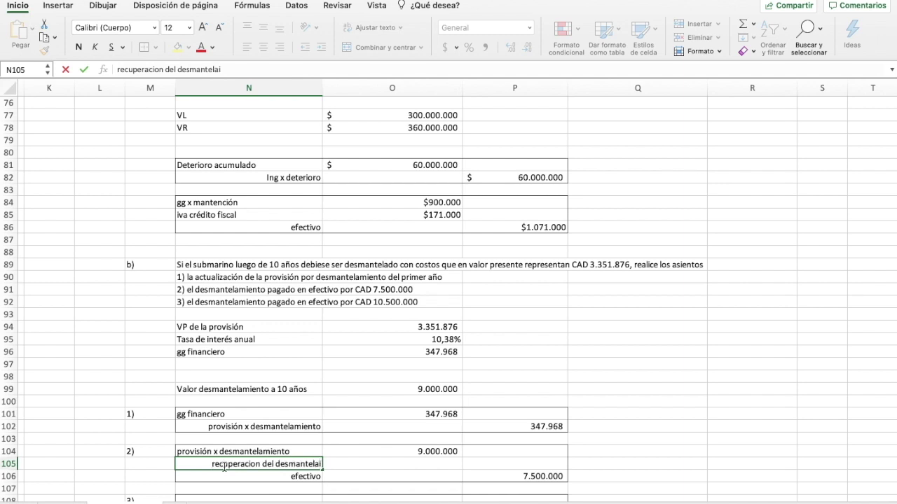
{"action": "key", "text": "BackSpace"}
{"action": "type", "text": "miento"}
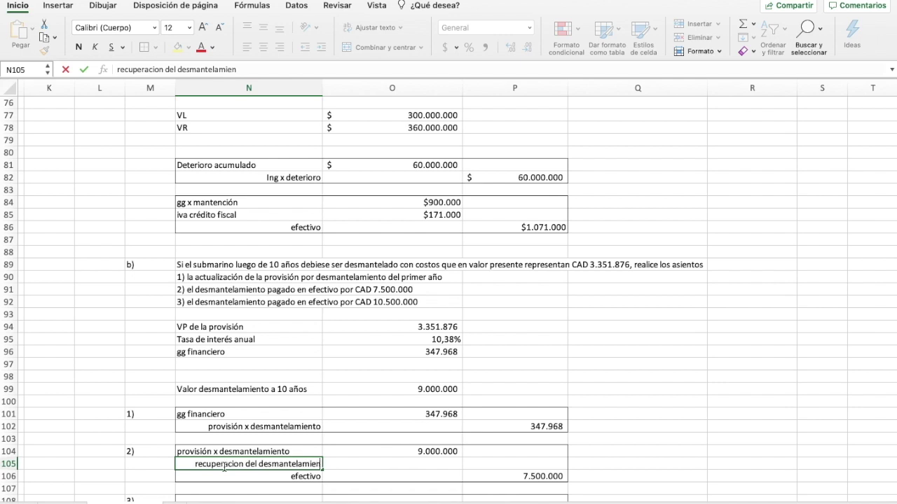
{"action": "left_click", "coordinate": [527, 465]}
{"action": "type", "text": "+"}
{"action": "left_click", "coordinate": [442, 452]}
{"action": "type", "text": "-"}
{"action": "left_click", "coordinate": [485, 478]}
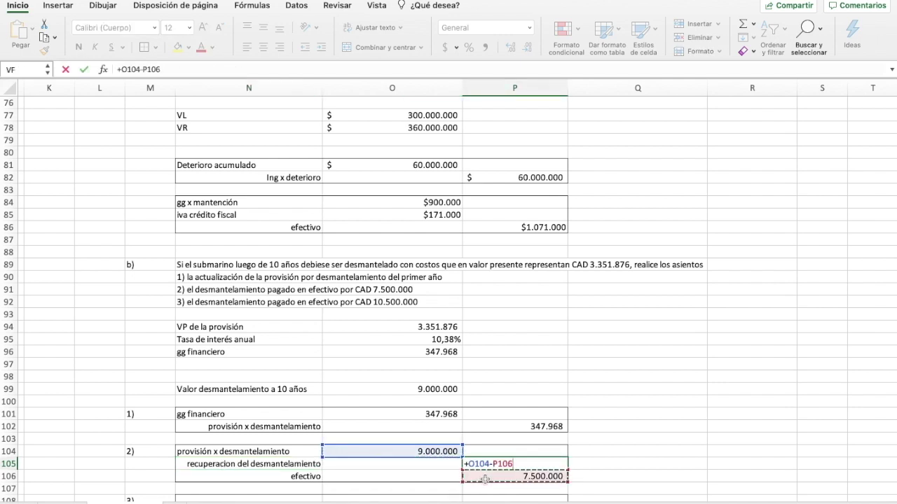
{"action": "key", "text": "Return"}
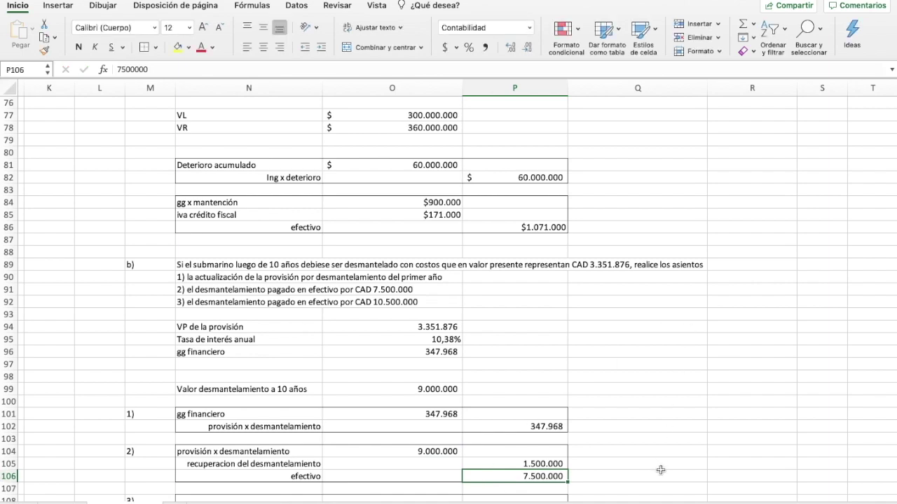
Add the cash line of entry 3): "efectivo" in N110 with a credit of 10.500.000 in P110.
{"action": "scroll", "coordinate": [660, 470], "scroll_direction": "down", "scroll_amount": 3}
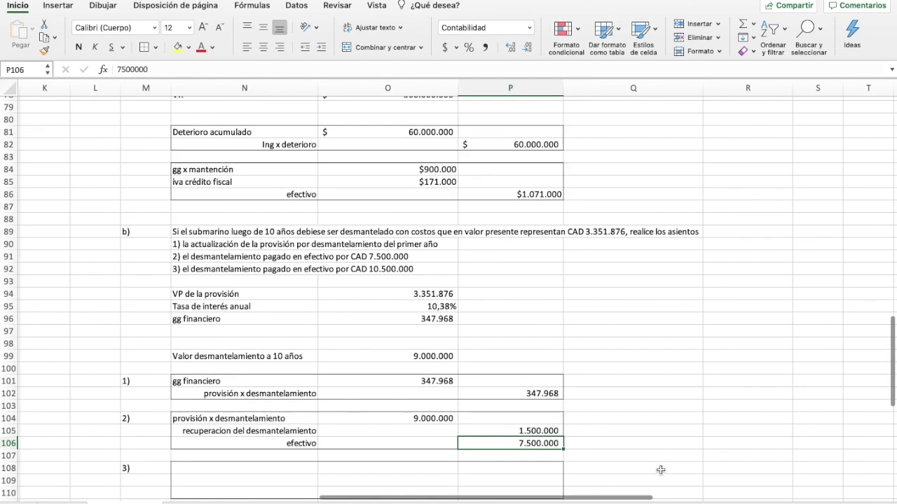
{"action": "left_click", "coordinate": [265, 483]}
{"action": "type", "text": "efectivo"}
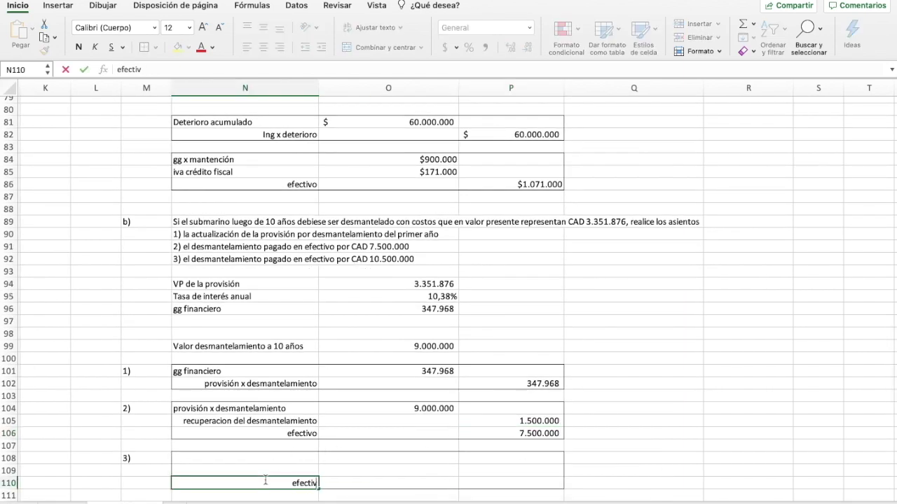
{"action": "left_click", "coordinate": [503, 481]}
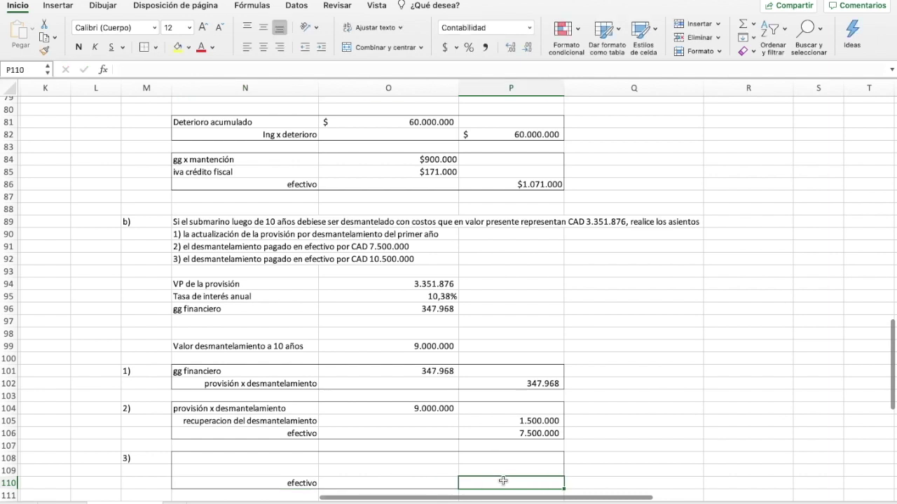
{"action": "type", "text": "10.500."}
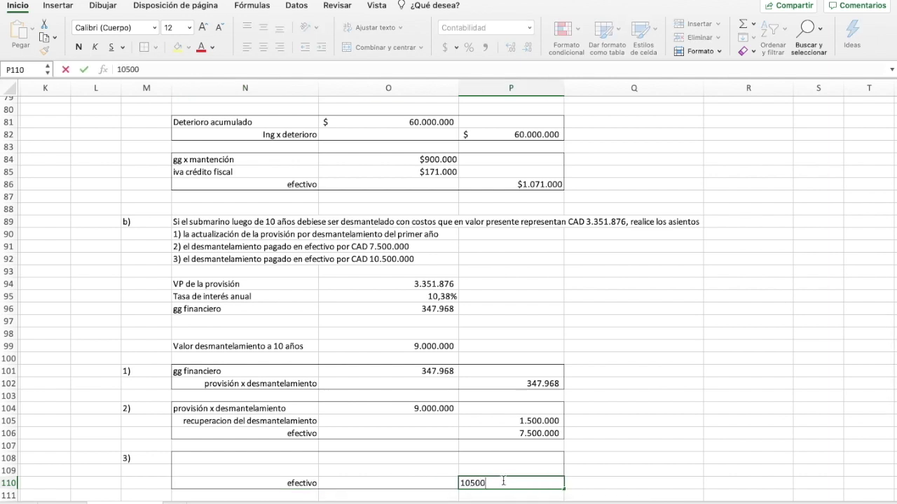
{"action": "type", "text": "000"}
{"action": "key", "text": "Return"}
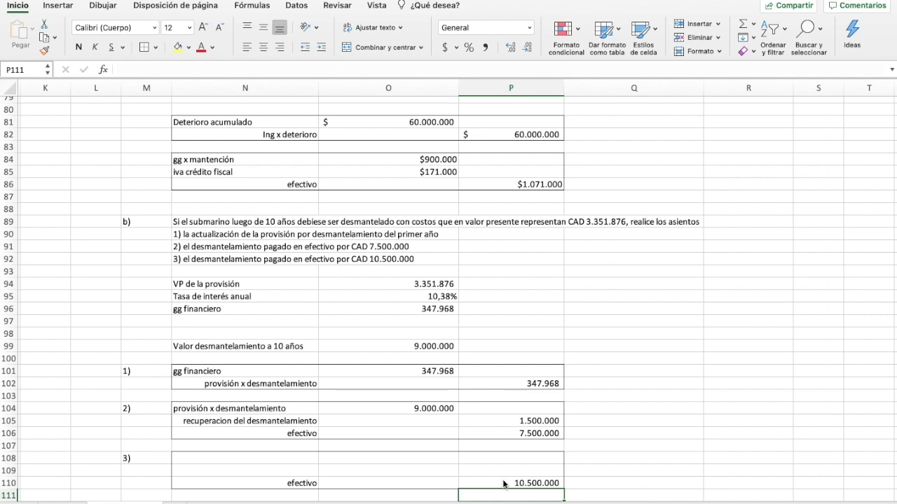
Add entry 3)'s expense line: "gg x desmantelamiento" in N108 with O108 referencing the recovery amount in P105.
{"action": "left_click", "coordinate": [298, 460]}
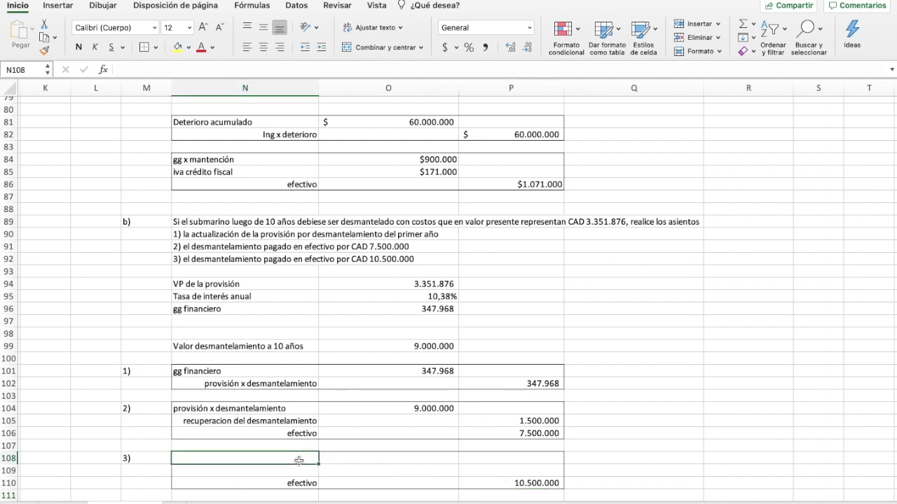
{"action": "type", "text": "gg "}
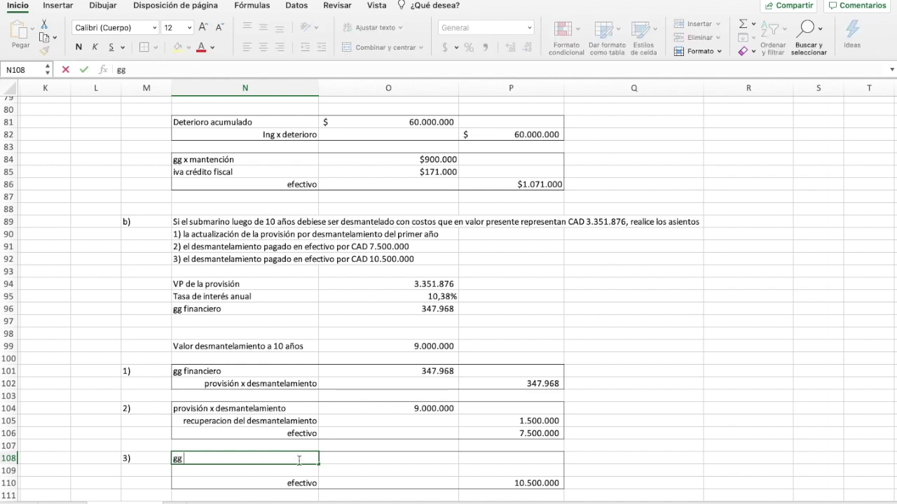
{"action": "type", "text": "x desmantelami"}
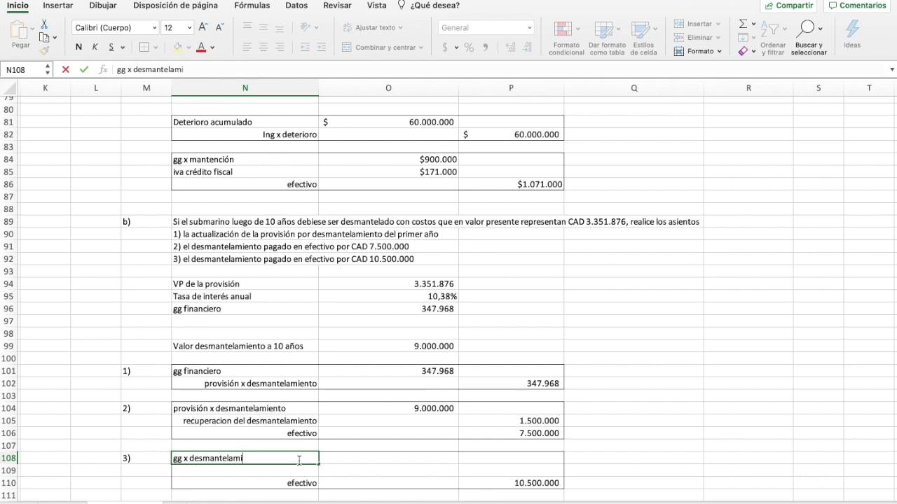
{"action": "type", "text": "ento"}
{"action": "left_click", "coordinate": [357, 458]}
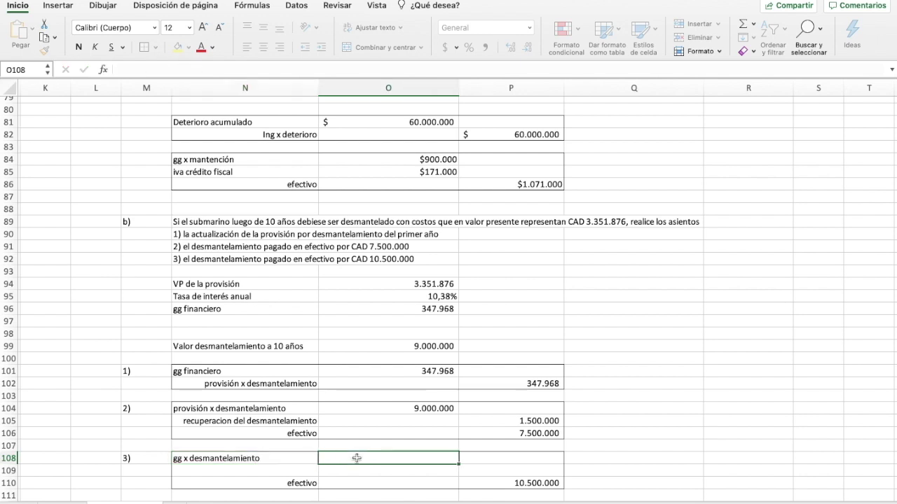
{"action": "type", "text": "+"}
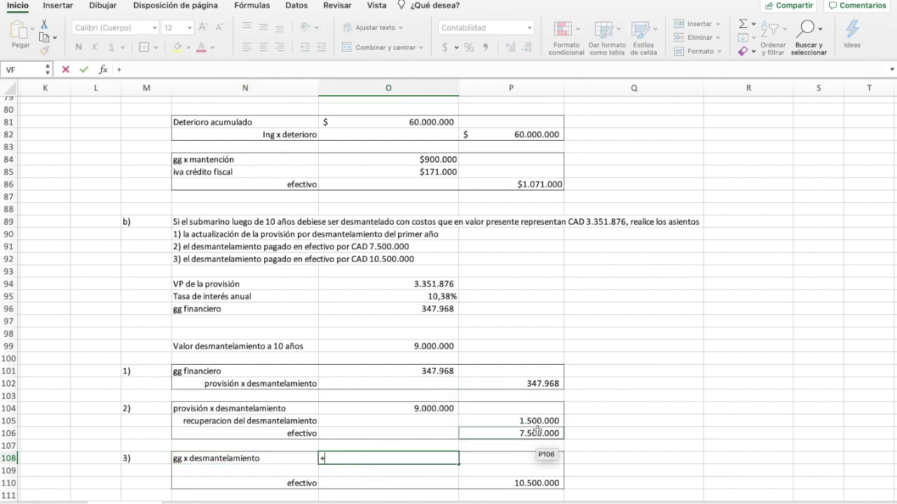
{"action": "left_click", "coordinate": [541, 421]}
{"action": "key", "text": "Return"}
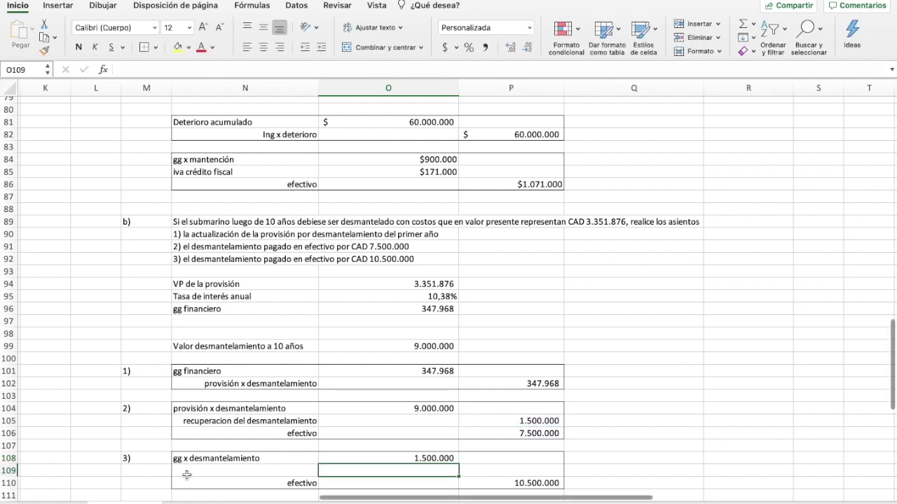
Add entry 3)'s provision line in row 109, with N109 referencing the account name in N104 and O109 referencing the amount in O104.
{"action": "left_click", "coordinate": [198, 477]}
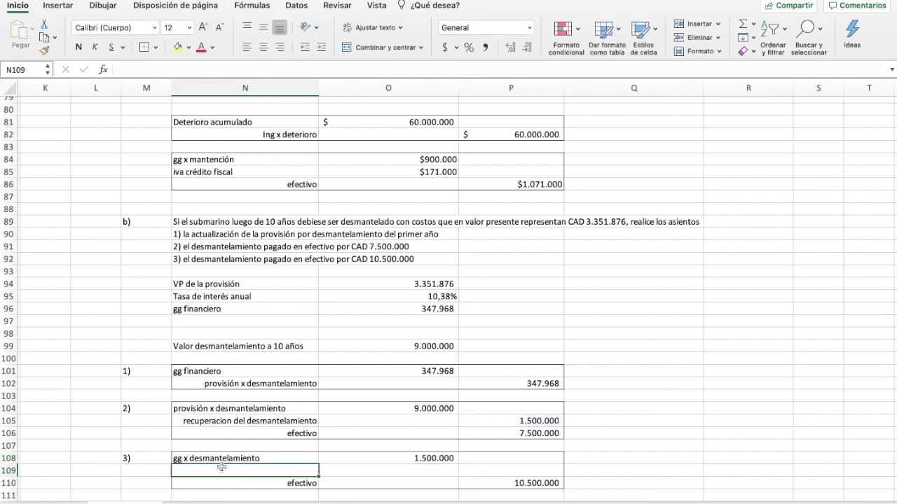
{"action": "type", "text": "+"}
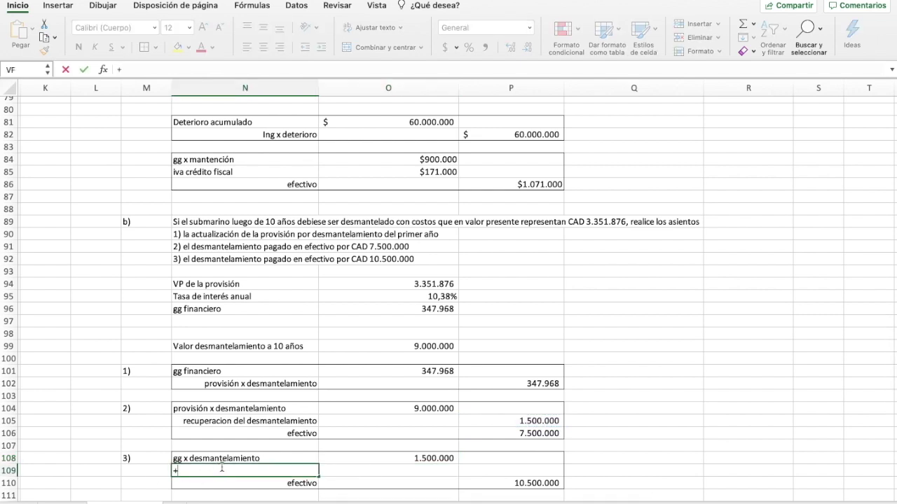
{"action": "left_click", "coordinate": [235, 412]}
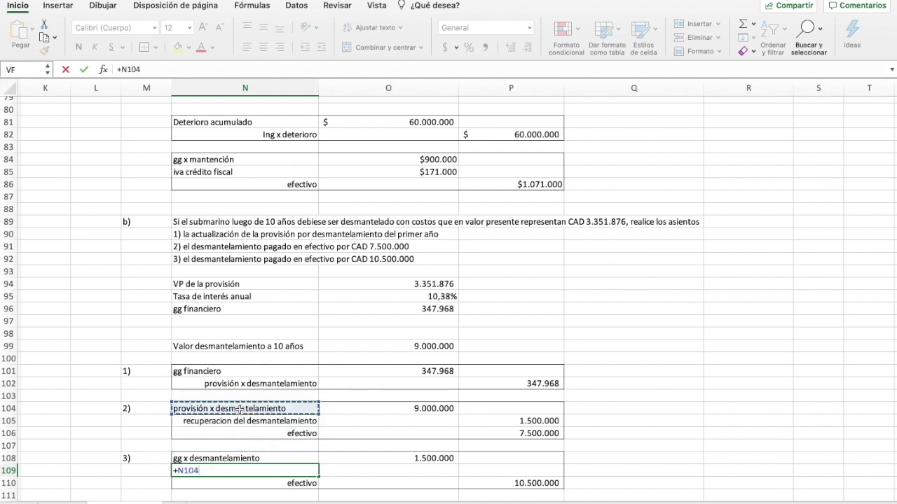
{"action": "left_click", "coordinate": [414, 471]}
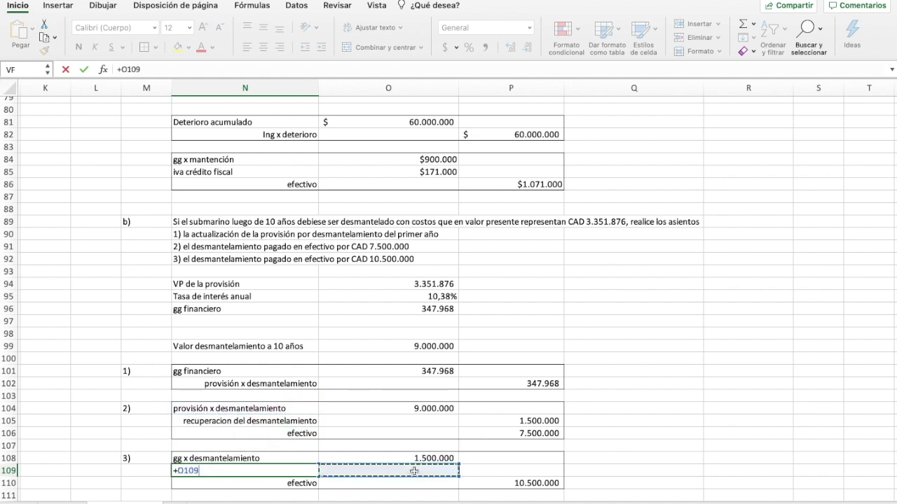
{"action": "left_click", "coordinate": [261, 412]}
{"action": "key", "text": "Return"}
{"action": "left_click", "coordinate": [389, 471]}
{"action": "type", "text": "+"}
{"action": "left_click", "coordinate": [431, 410]}
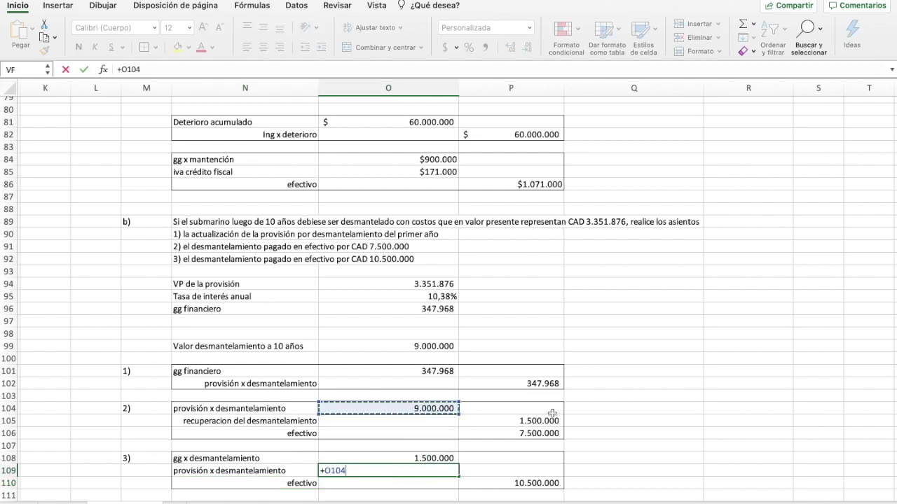
{"action": "key", "text": "Return"}
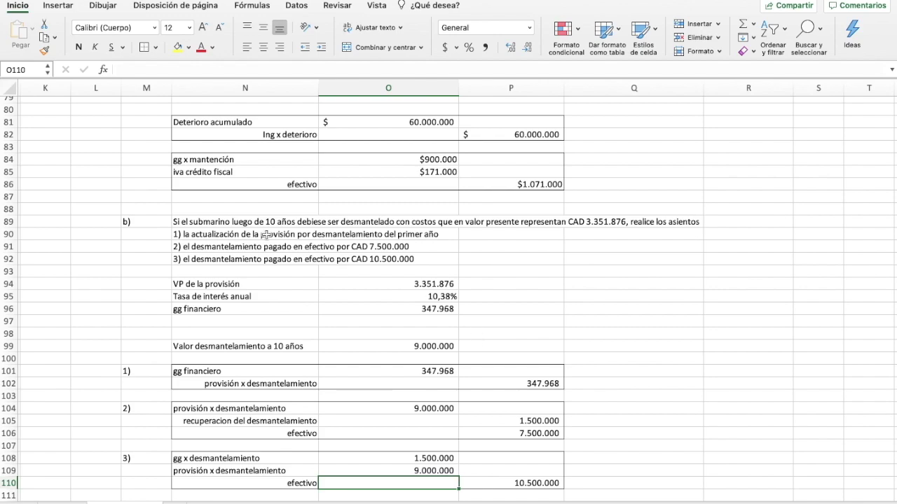
Begin section c) with "sistema de navegación" in N113 and calculate its value in O113 with the formula =900000000*30%.
{"action": "mouse_move", "coordinate": [313, 494]}
{"action": "scroll", "coordinate": [596, 398], "scroll_direction": "down", "scroll_amount": 5}
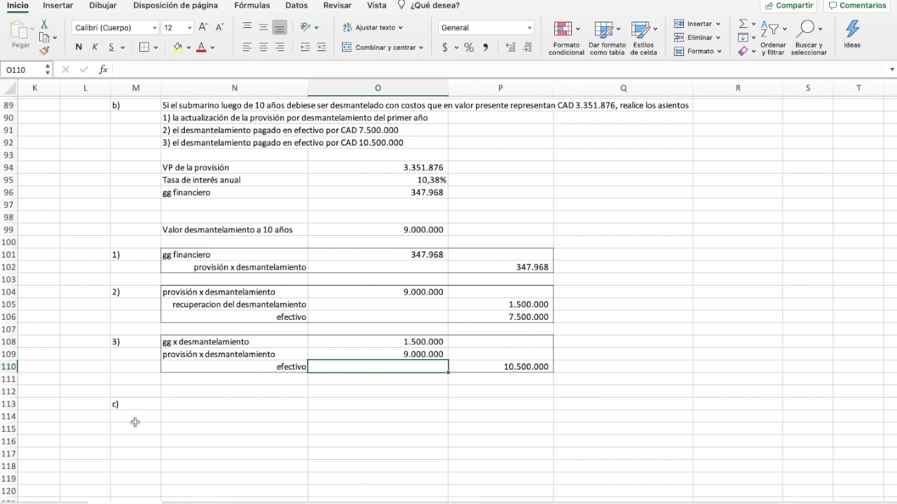
{"action": "left_click", "coordinate": [253, 405]}
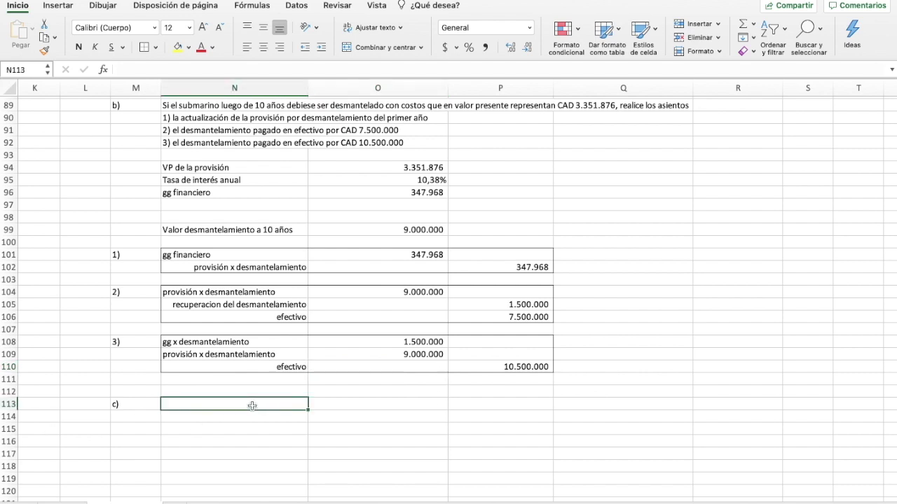
{"action": "type", "text": "sistema"}
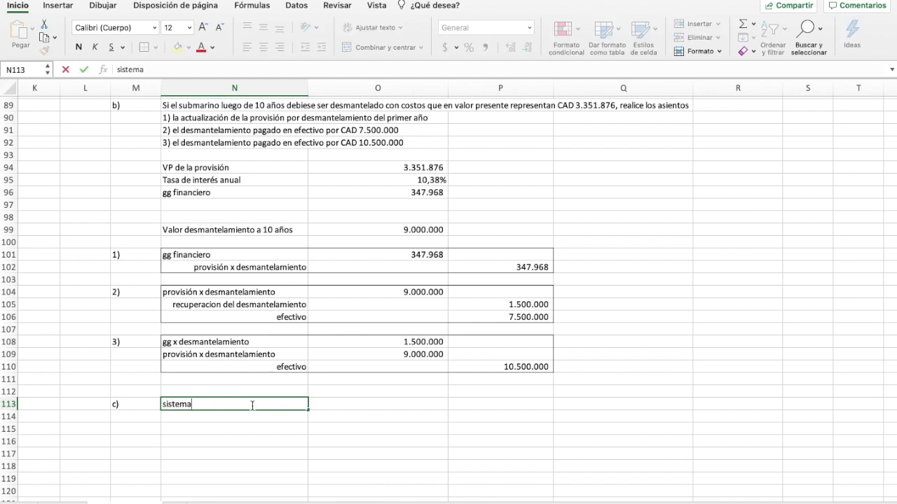
{"action": "type", "text": " de navegación"}
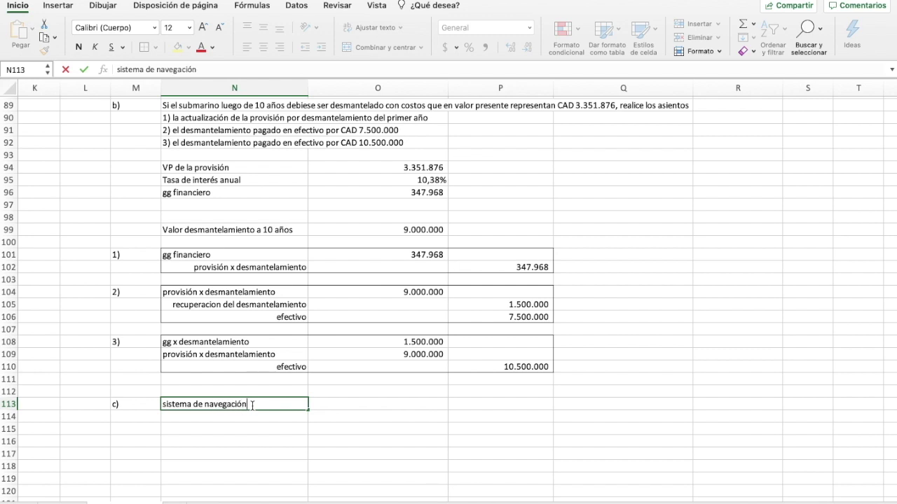
{"action": "left_click", "coordinate": [351, 402]}
{"action": "type", "text": "="}
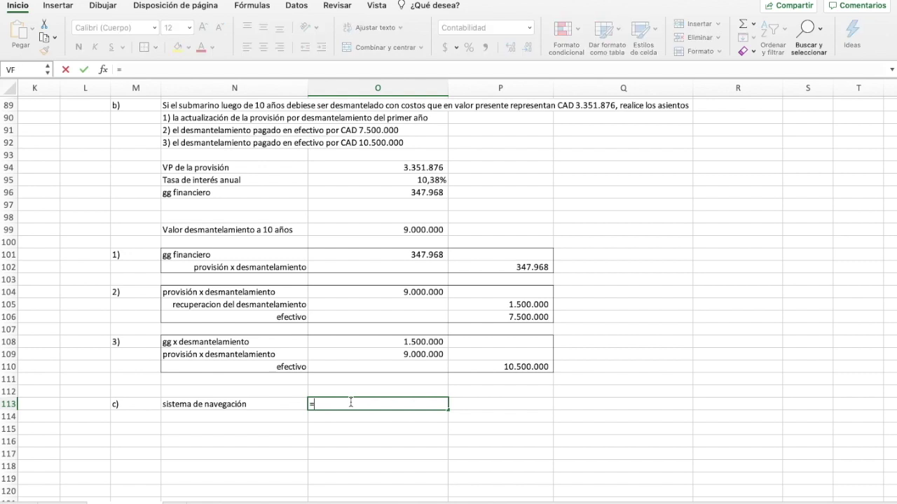
{"action": "type", "text": "900000000"}
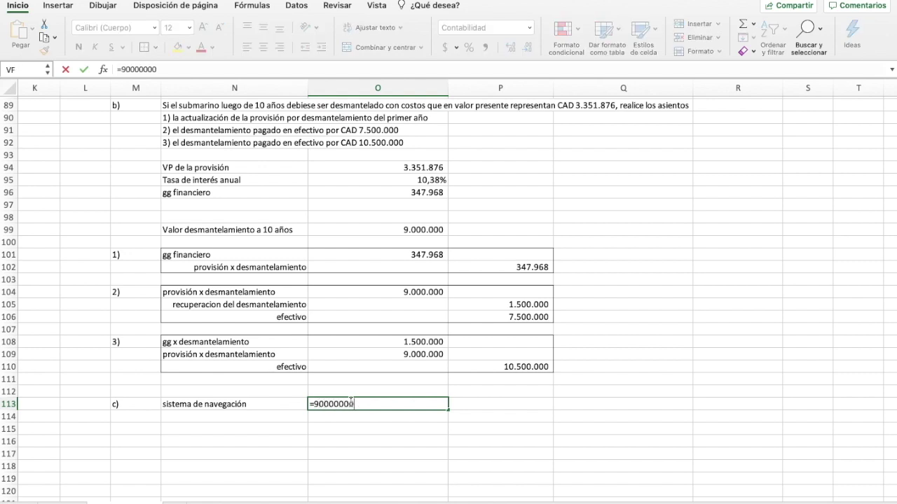
{"action": "type", "text": "*30%"}
{"action": "key", "text": "Return"}
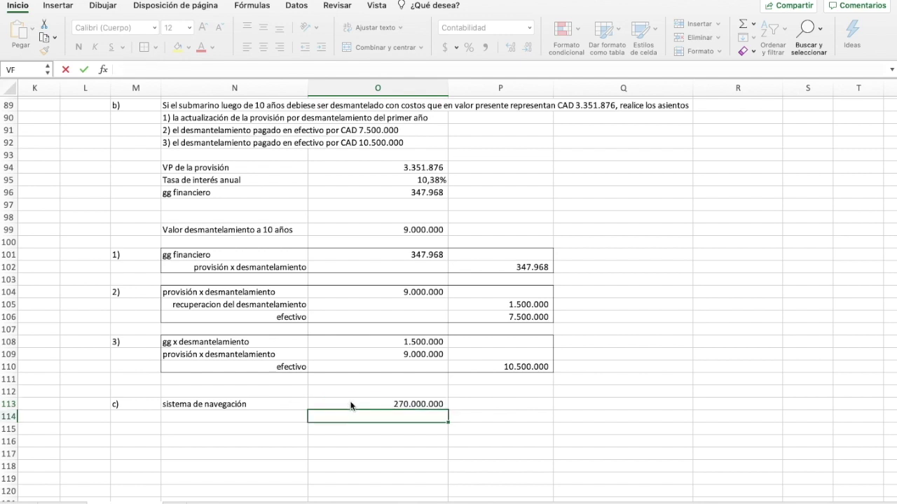
{"action": "left_click", "coordinate": [270, 416]}
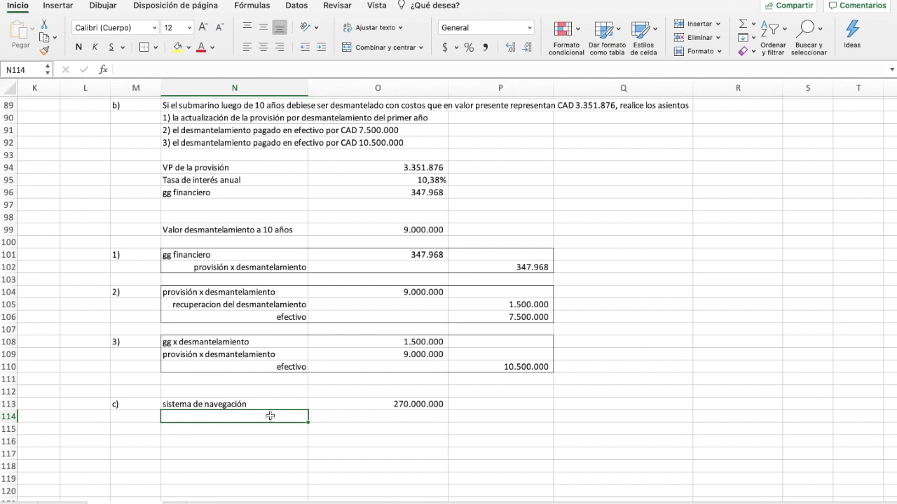
{"action": "type", "text": "gg x depreciación"}
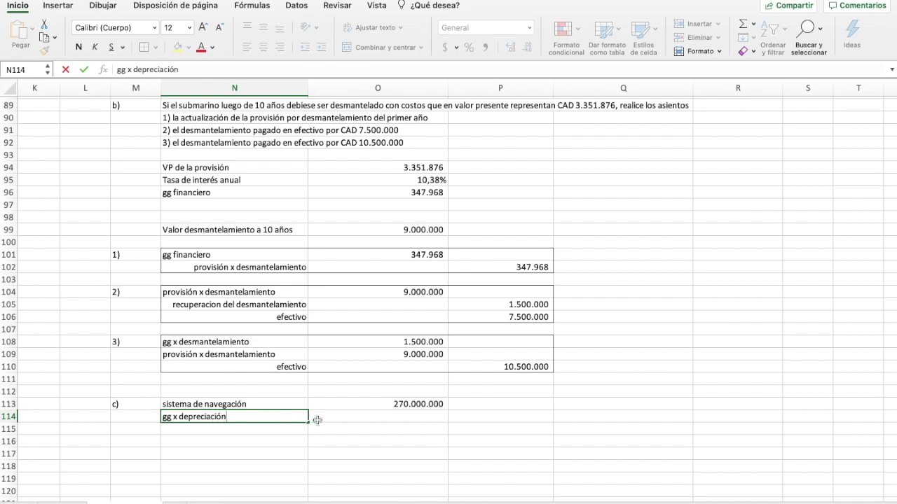
{"action": "left_click", "coordinate": [317, 420]}
{"action": "type", "text": "="}
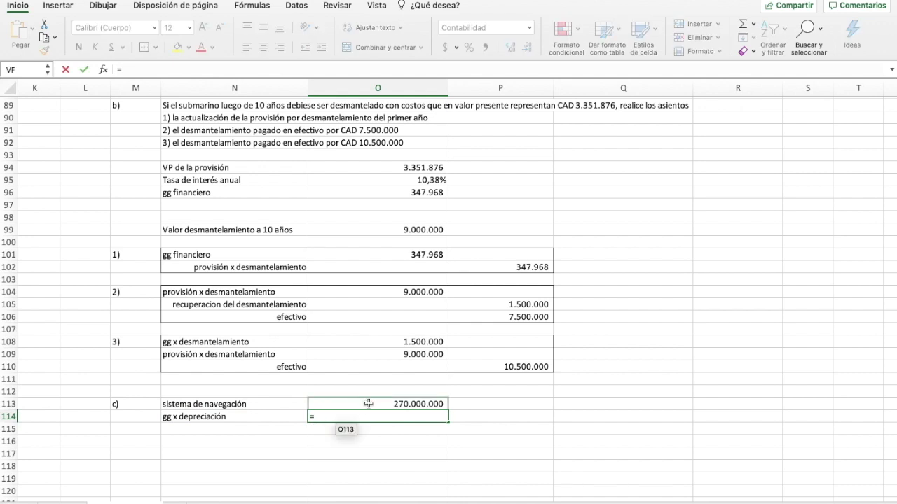
{"action": "left_click", "coordinate": [369, 404]}
{"action": "type", "text": "-"}
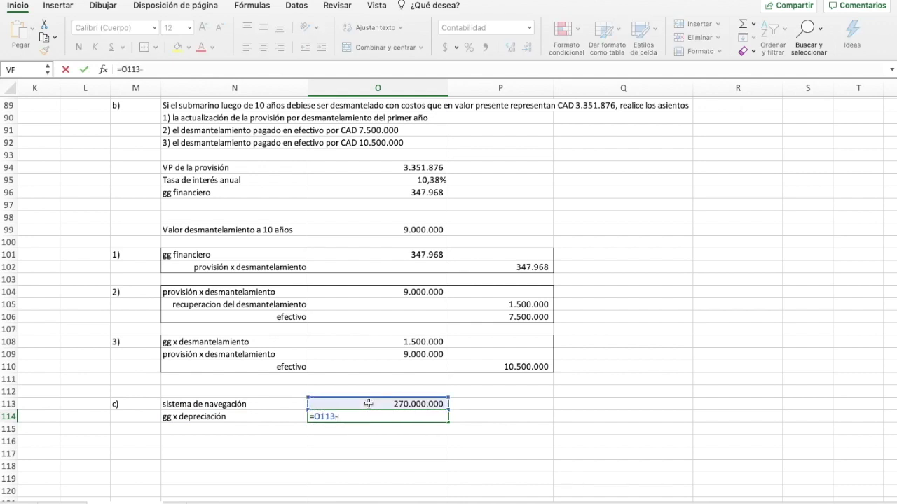
{"action": "type", "text": "000000)"}
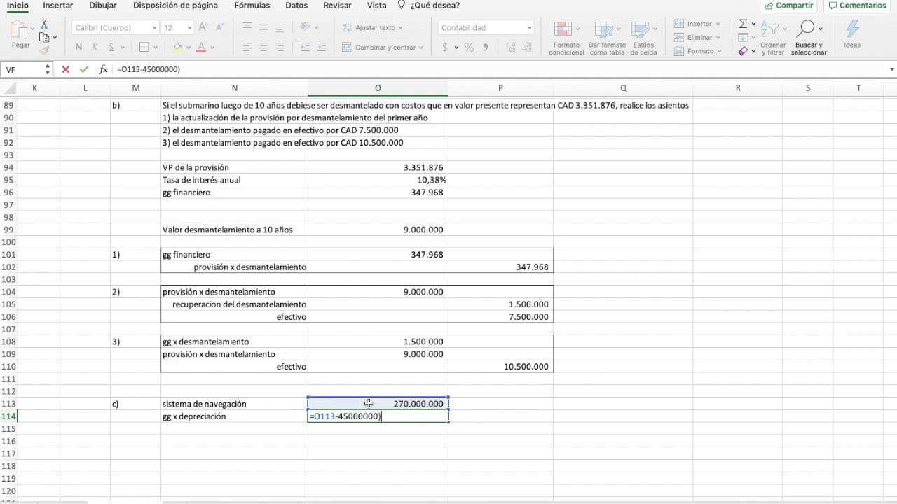
{"action": "left_click", "coordinate": [313, 417]}
{"action": "type", "text": "("}
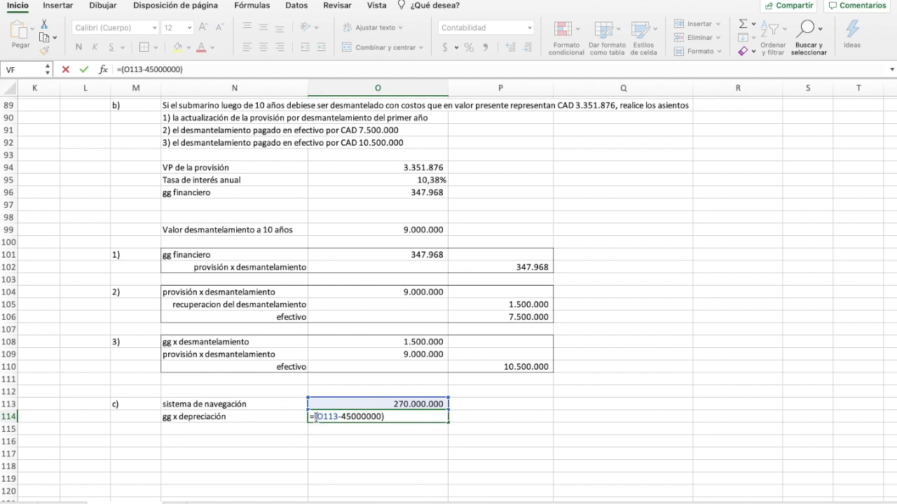
{"action": "left_click", "coordinate": [398, 416]}
{"action": "type", "text": "/3"}
{"action": "key", "text": "Return"}
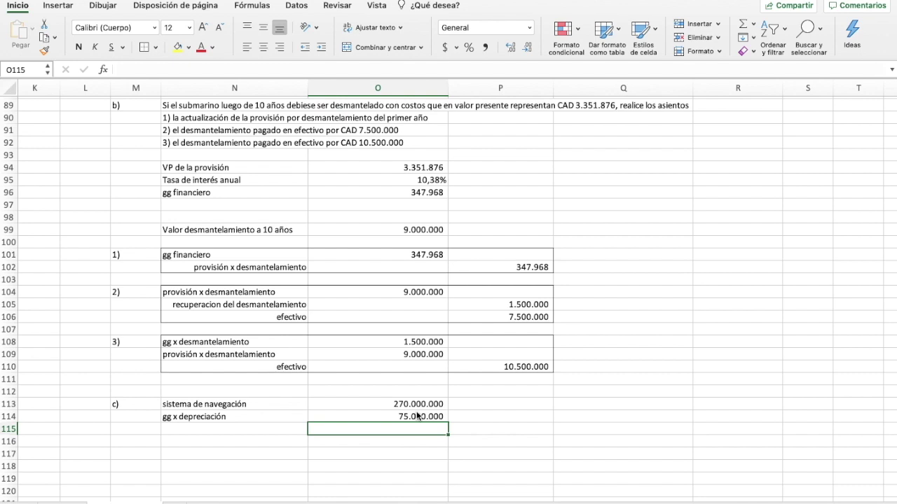
Add the "submarino" line in N116 with a value of 630.000.000 in O116.
{"action": "left_click", "coordinate": [286, 441]}
{"action": "type", "text": "subm"}
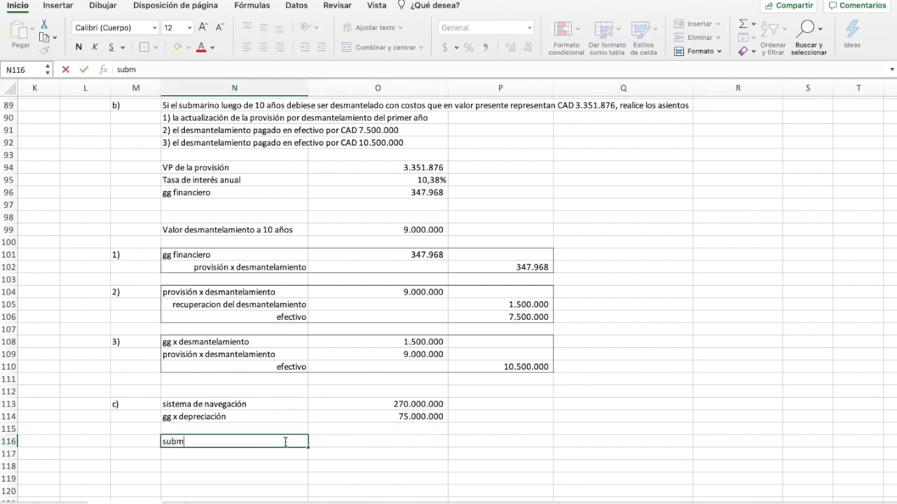
{"action": "type", "text": "arino"}
{"action": "left_click", "coordinate": [386, 440]}
{"action": "type", "text": "630"}
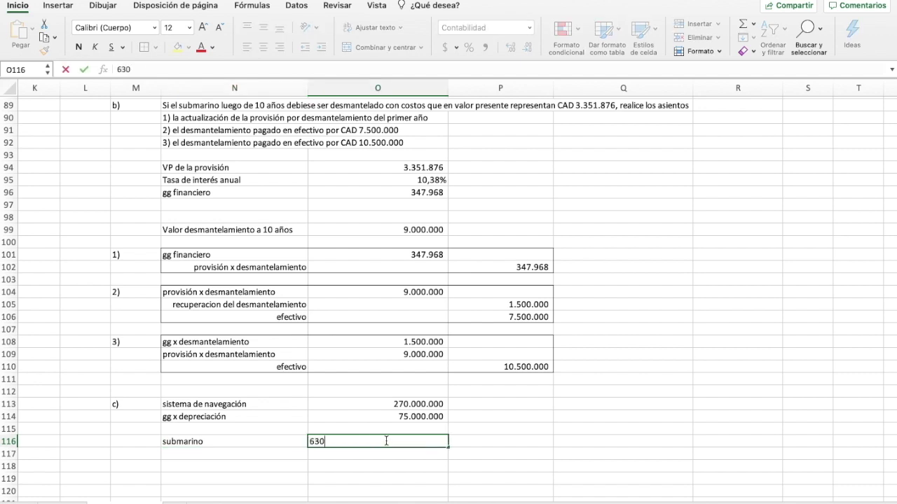
{"action": "type", "text": "000000"}
{"action": "key", "text": "Return"}
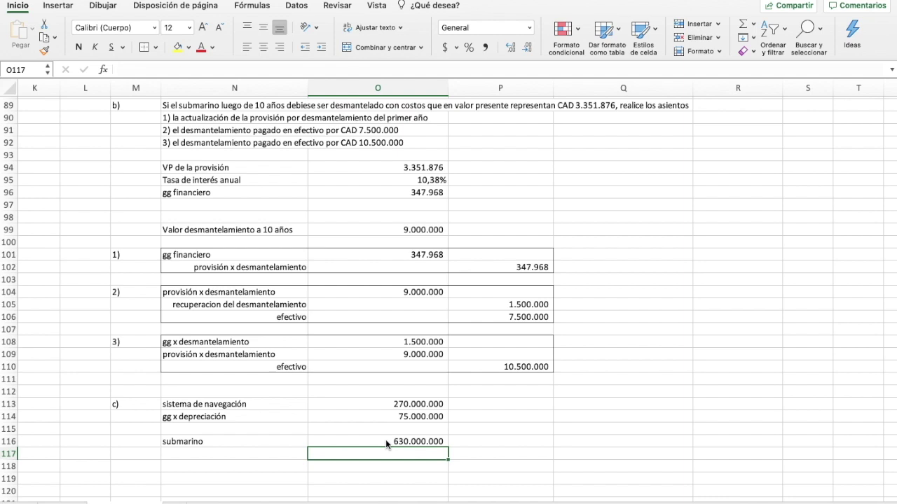
Label N117 "depreaciacion anual" and calculate the submarine's yearly depreciation in O117 with the formula =O116/10.
{"action": "left_click", "coordinate": [226, 459]}
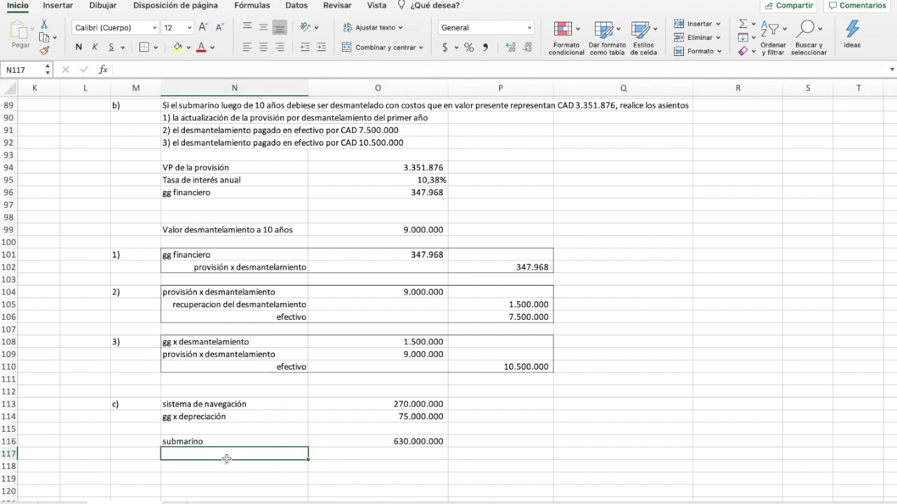
{"action": "type", "text": "depr"}
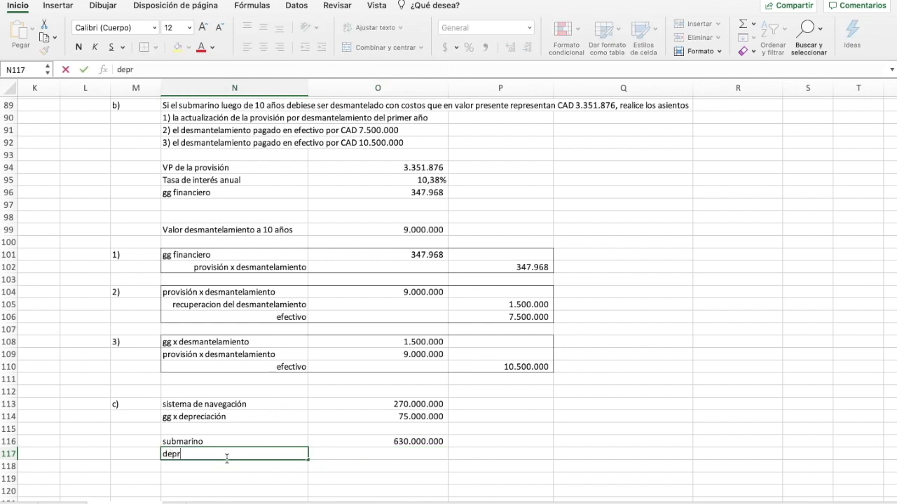
{"action": "type", "text": "eaciacion abual"}
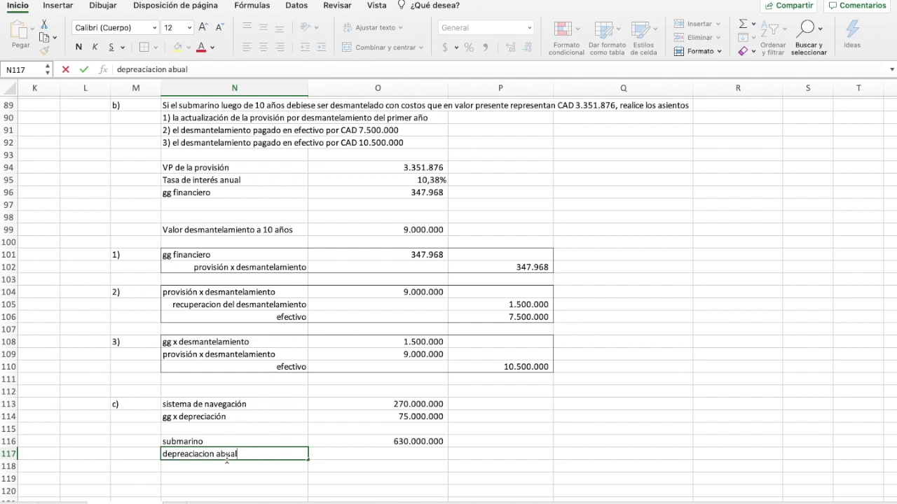
{"action": "key", "text": "BackSpace"}
{"action": "key", "text": "BackSpace"}
{"action": "key", "text": "BackSpace"}
{"action": "key", "text": "BackSpace"}
{"action": "type", "text": "nual"}
{"action": "left_click", "coordinate": [364, 454]}
{"action": "type", "text": "="}
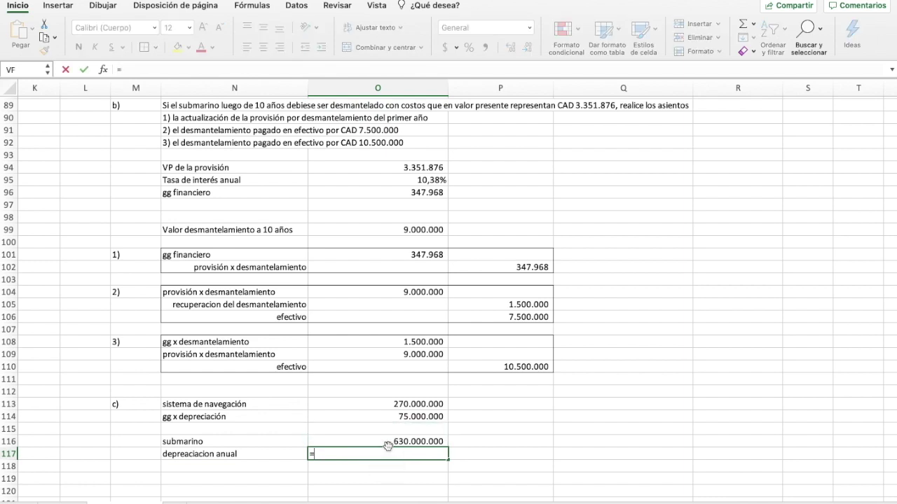
{"action": "left_click", "coordinate": [388, 445]}
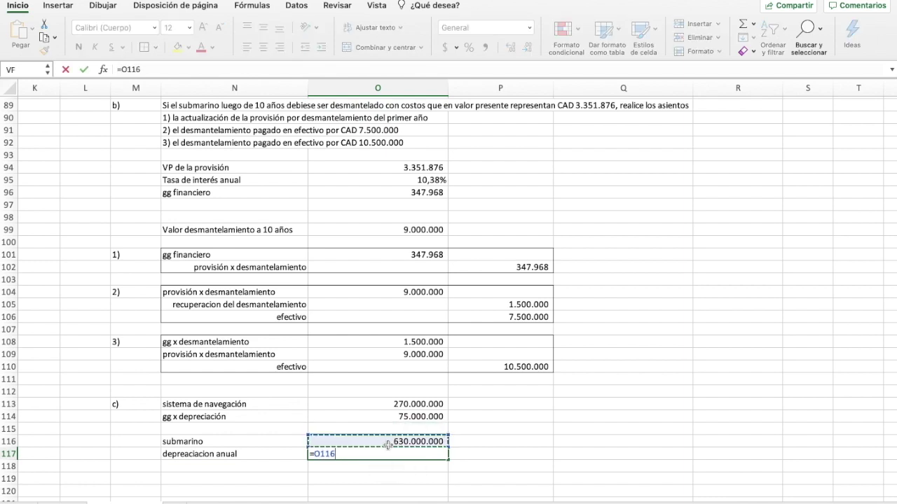
{"action": "type", "text": "/10"}
{"action": "key", "text": "Return"}
Enter the depreciation table's headers "año", "sistema", "resto", "todo" and "diferencia" in N119:R119.
{"action": "scroll", "coordinate": [293, 461], "scroll_direction": "down", "scroll_amount": 5}
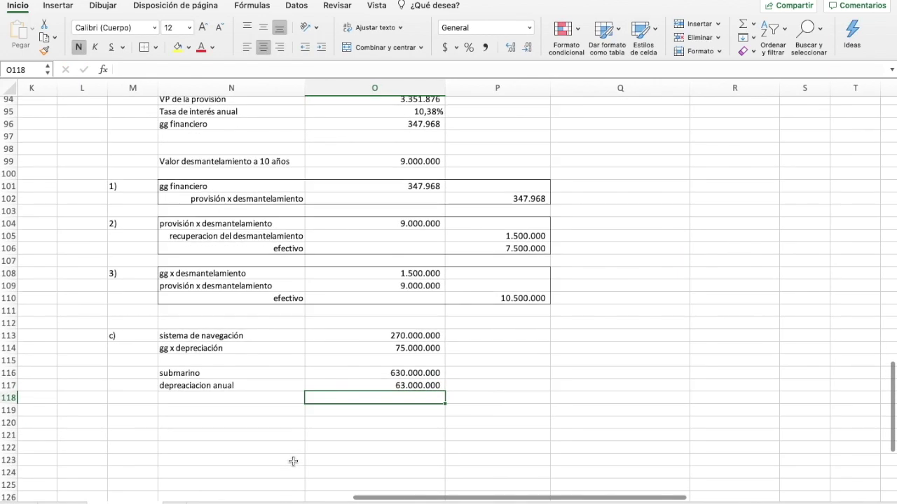
{"action": "left_click", "coordinate": [208, 408]}
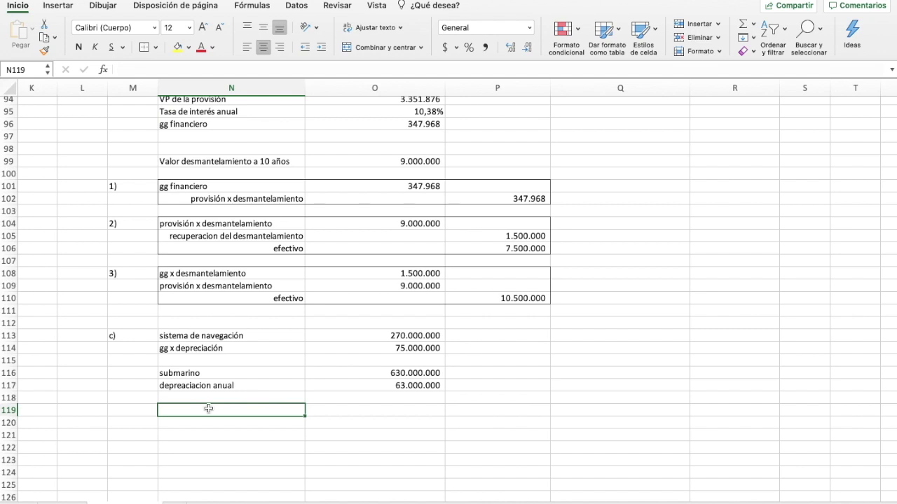
{"action": "type", "text": "año"}
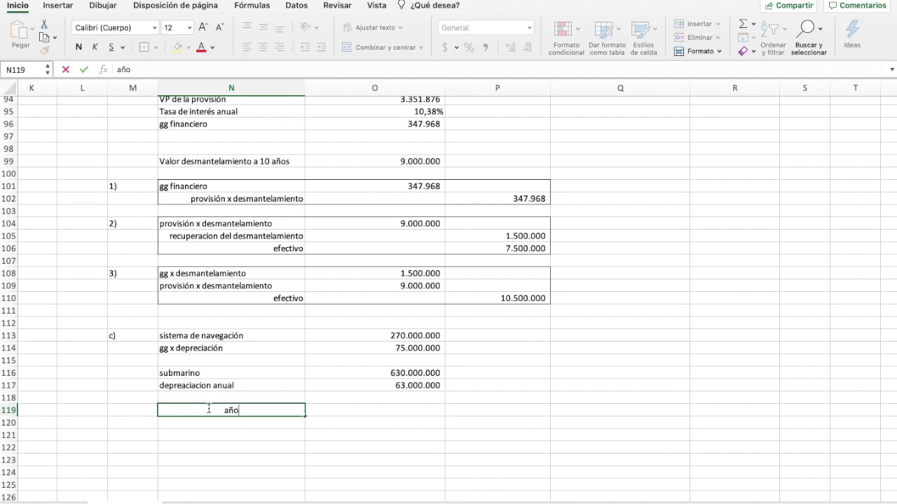
{"action": "key", "text": "Tab"}
{"action": "type", "text": "sistema"}
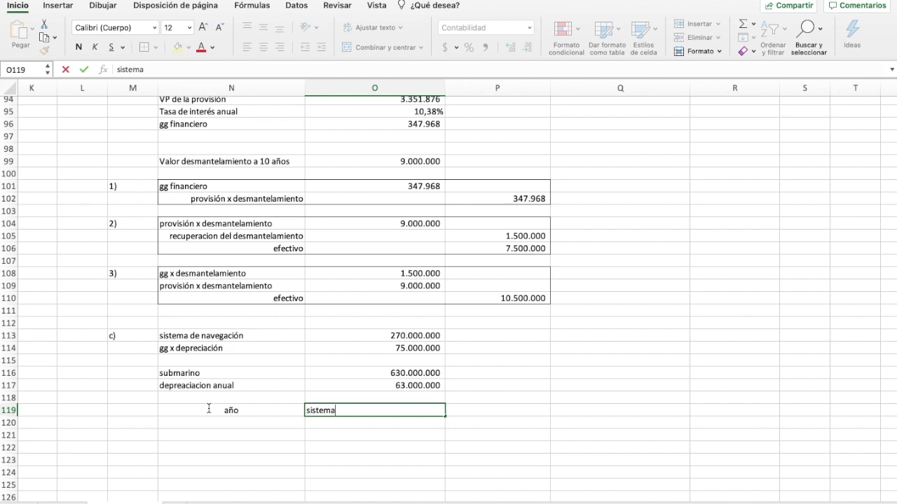
{"action": "key", "text": "Tab"}
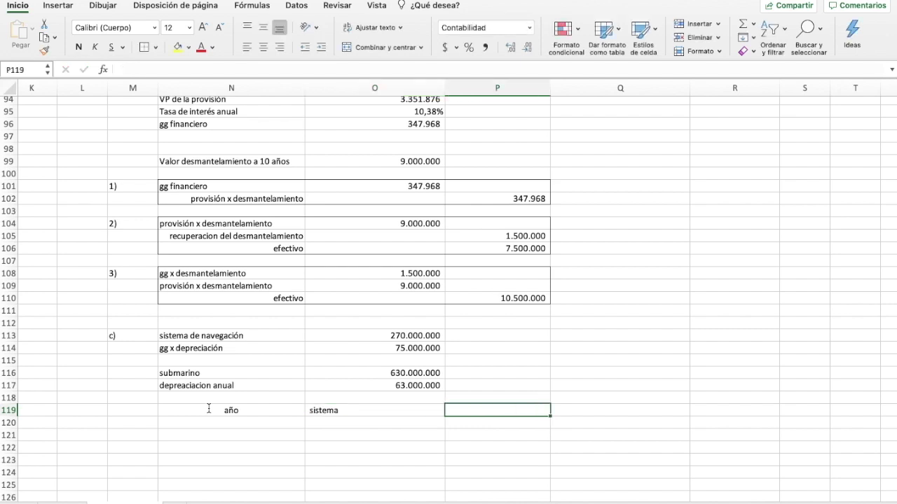
{"action": "type", "text": "resto"}
{"action": "key", "text": "Tab"}
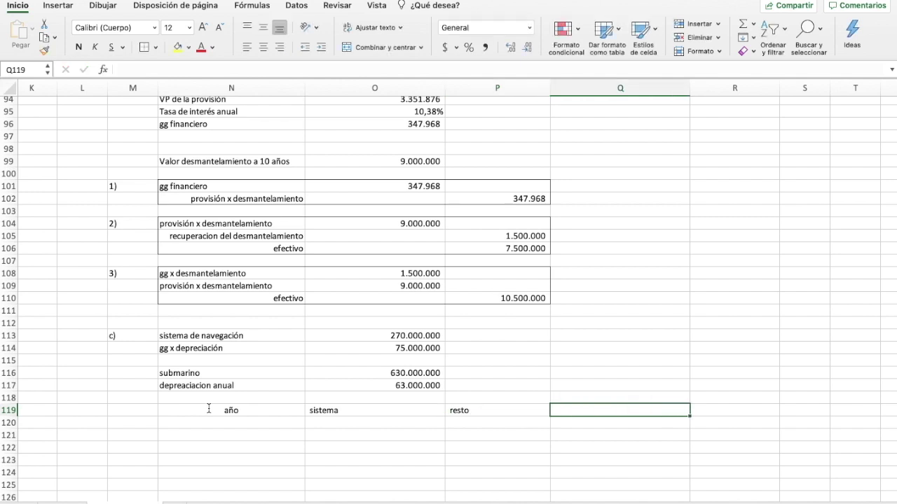
{"action": "type", "text": "todo"}
{"action": "key", "text": "Tab"}
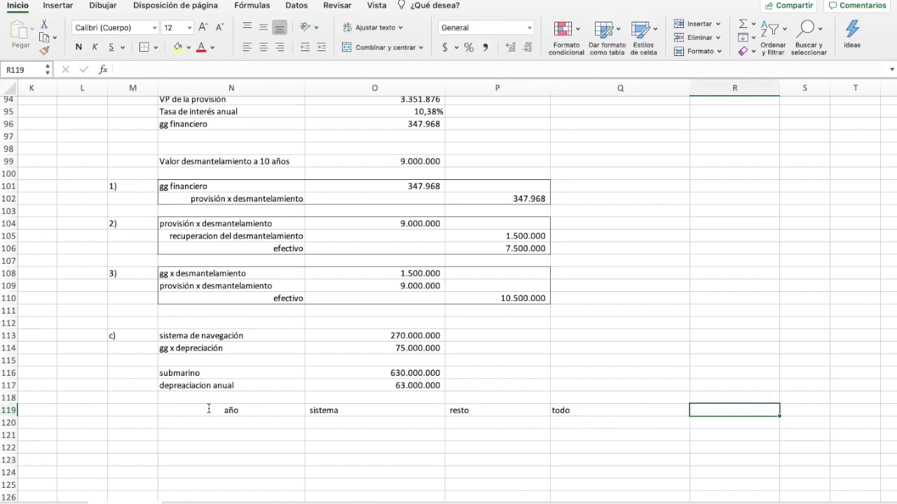
{"action": "type", "text": "diferenci"}
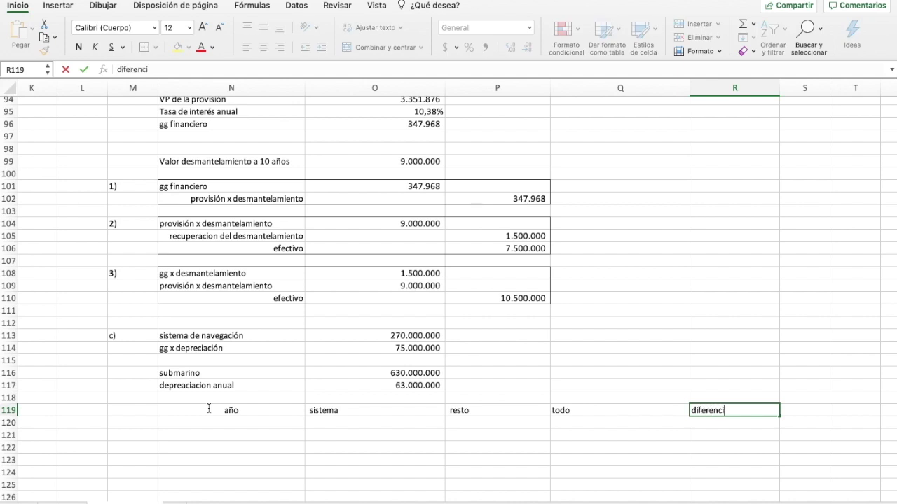
{"action": "type", "text": "a"}
Center the header cells N119:R119 and make them bold.
{"action": "left_click_drag", "start_coordinate": [274, 409], "coordinate": [737, 414]}
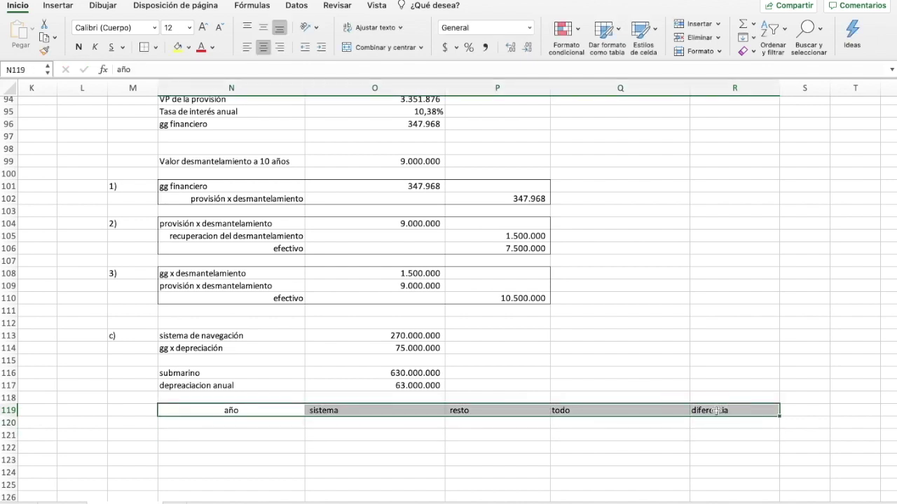
{"action": "left_click", "coordinate": [262, 47]}
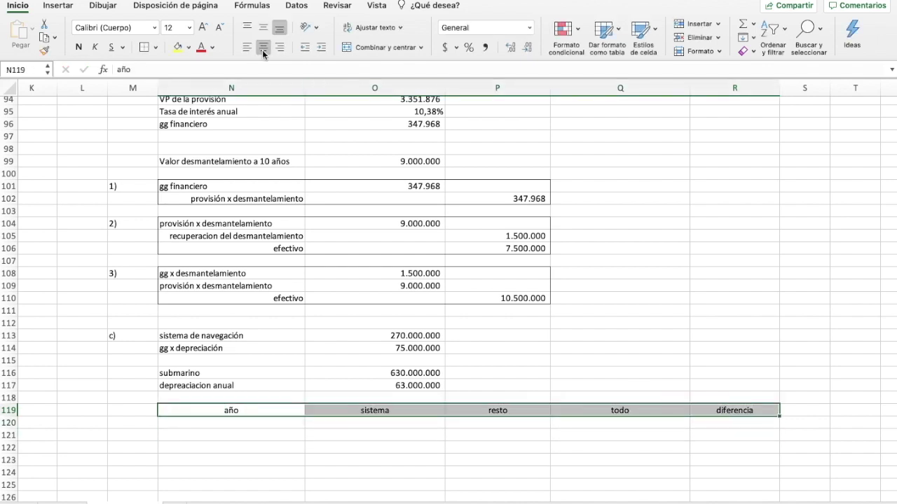
{"action": "left_click", "coordinate": [78, 47]}
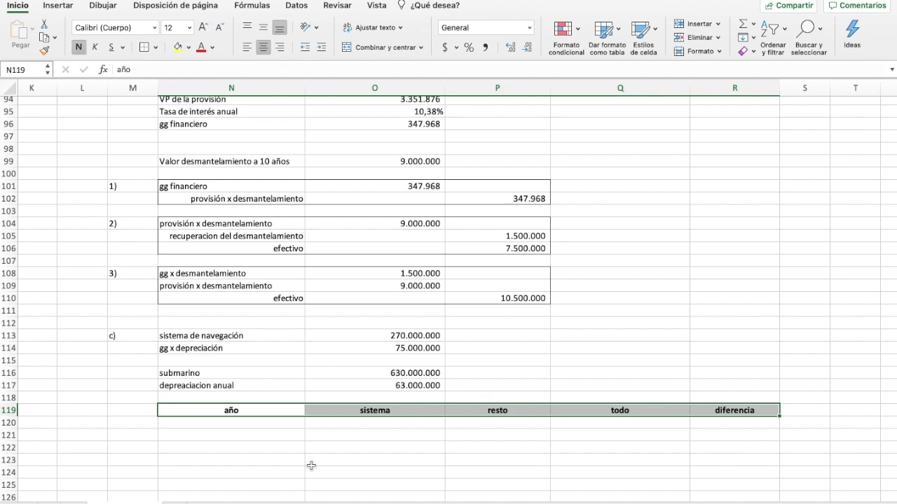
List the years 2004, 2005 and 2006 under "año" in N120:N122.
{"action": "left_click", "coordinate": [254, 424]}
{"action": "scroll", "coordinate": [255, 425], "scroll_direction": "down", "scroll_amount": 2}
{"action": "type", "text": "2004"}
{"action": "key", "text": "Return"}
{"action": "type", "text": "2005"}
{"action": "key", "text": "Return"}
{"action": "type", "text": "2006"}
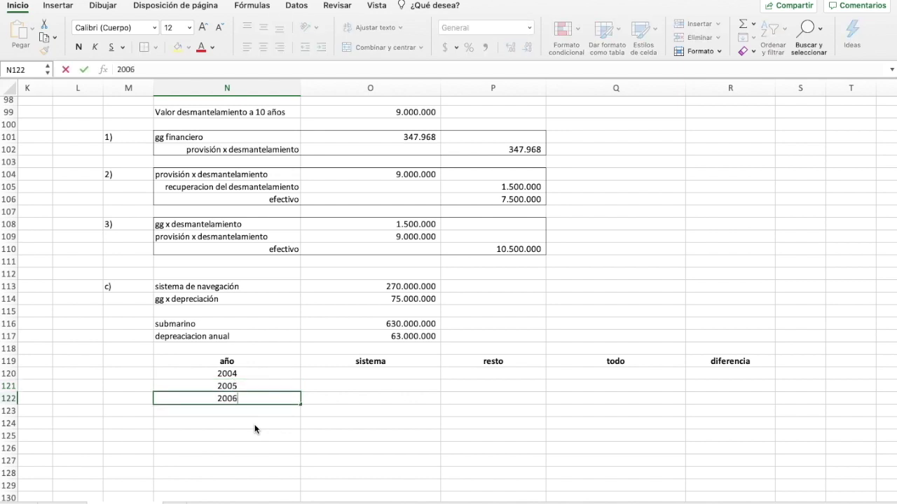
{"action": "key", "text": "Tab"}
Fill the "sistema" column for 2004 to 2006, with O120 referencing the depreciation in O114 and O121 and O122 referencing O120.
{"action": "key", "text": "Up"}
{"action": "key", "text": "Up"}
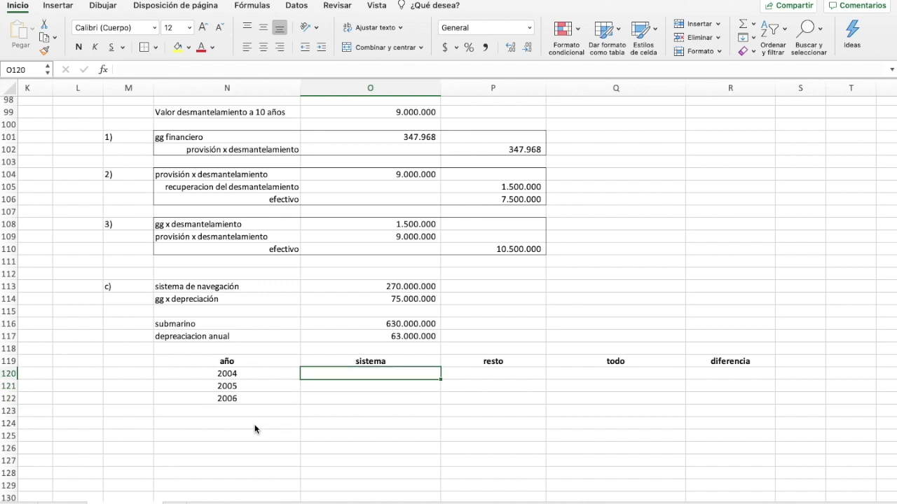
{"action": "type", "text": "="}
{"action": "left_click", "coordinate": [379, 299]}
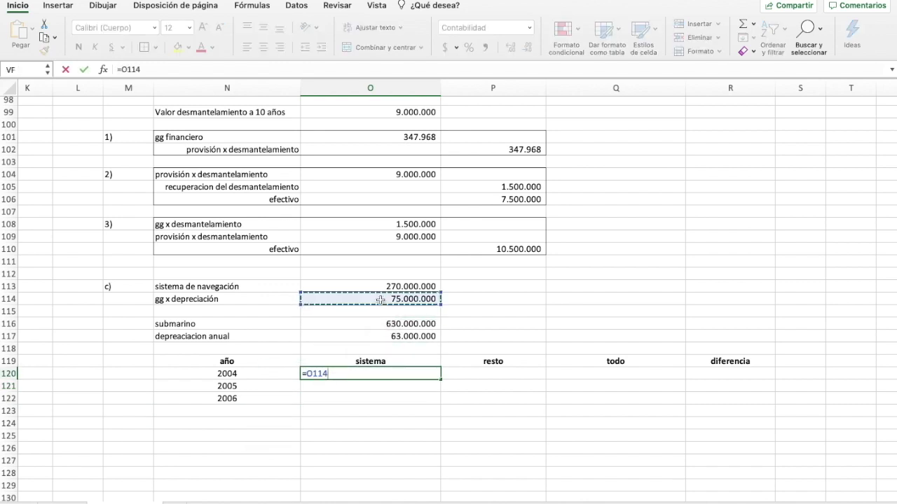
{"action": "key", "text": "Return"}
{"action": "type", "text": "="}
{"action": "left_click", "coordinate": [421, 374]}
{"action": "key", "text": "Return"}
{"action": "type", "text": "="}
{"action": "left_click", "coordinate": [420, 375]}
{"action": "key", "text": "Return"}
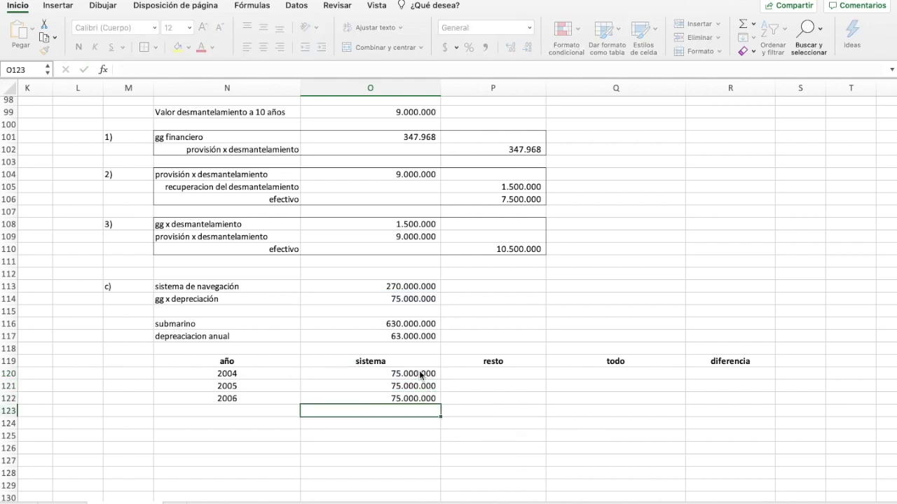
Fill the "resto" column for 2004 to 2006, with P120:P122 each referencing the annual depreciation in O117.
{"action": "left_click", "coordinate": [475, 375]}
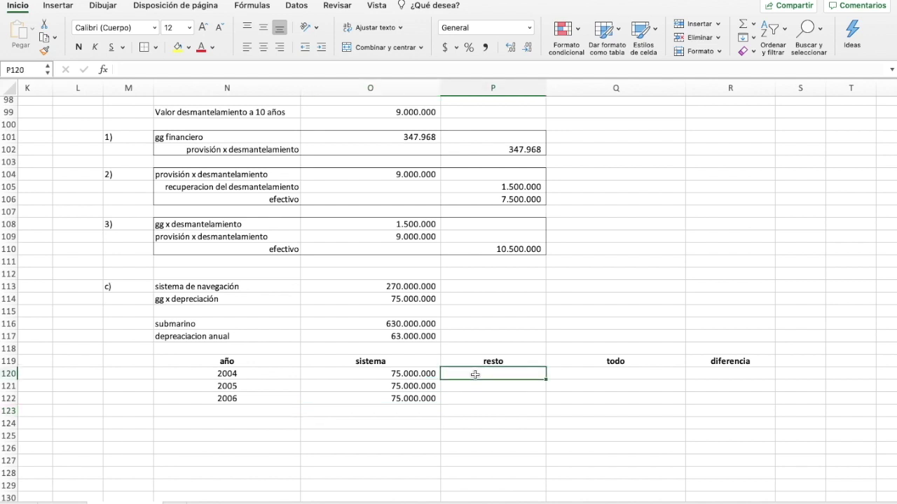
{"action": "type", "text": "+"}
{"action": "left_click", "coordinate": [426, 336]}
{"action": "key", "text": "Return"}
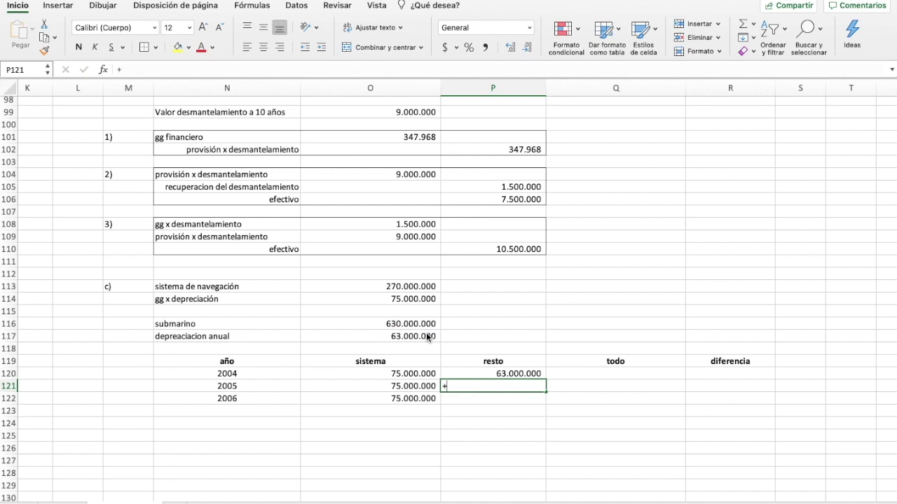
{"action": "type", "text": "+"}
{"action": "left_click", "coordinate": [428, 336]}
{"action": "type", "text": "+"}
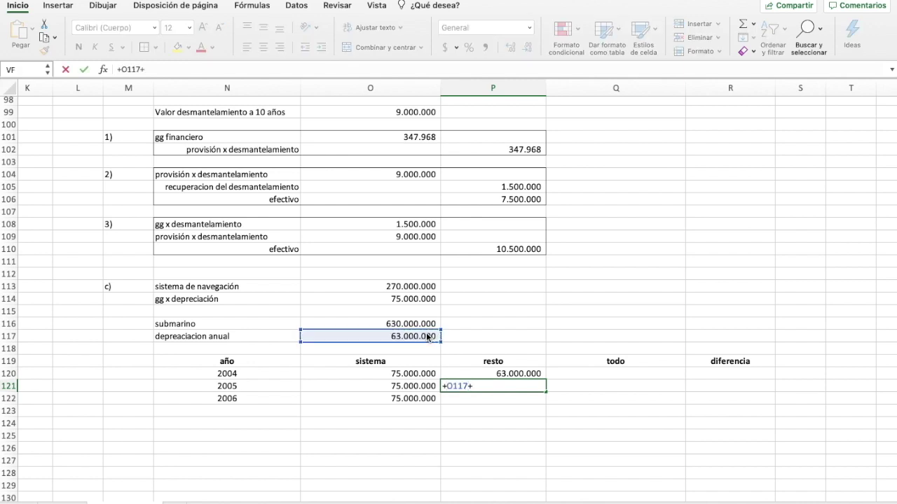
{"action": "key", "text": "BackSpace"}
{"action": "key", "text": "Return"}
{"action": "left_click", "coordinate": [427, 336]}
{"action": "left_click", "coordinate": [483, 398]}
{"action": "type", "text": "+"}
{"action": "left_click", "coordinate": [408, 336]}
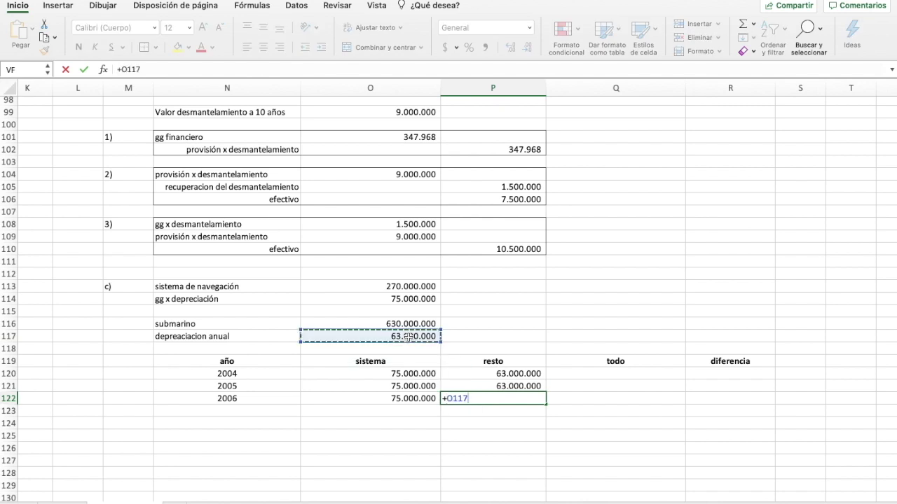
{"action": "key", "text": "Return"}
Enter 90000000 under "todo" for 2004 in Q120 and apply the accounting format to Q120:Q122.
{"action": "left_click", "coordinate": [620, 371]}
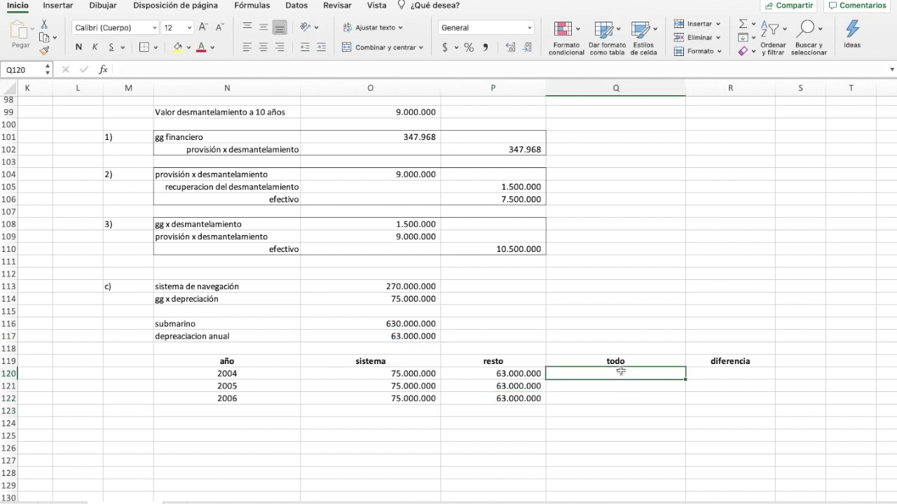
{"action": "type", "text": "90"}
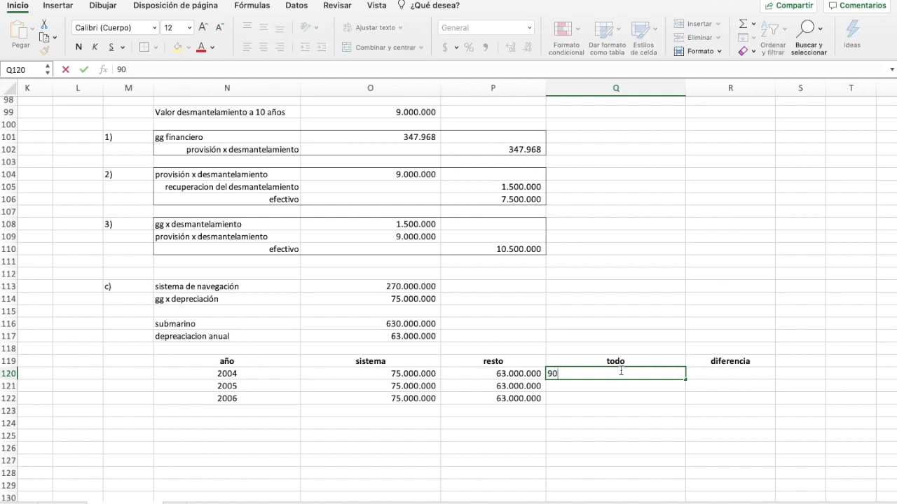
{"action": "type", "text": "00"}
{"action": "type", "text": "0000"}
{"action": "key", "text": "Return"}
{"action": "left_click_drag", "start_coordinate": [620, 373], "coordinate": [622, 399]}
{"action": "left_click", "coordinate": [444, 47]}
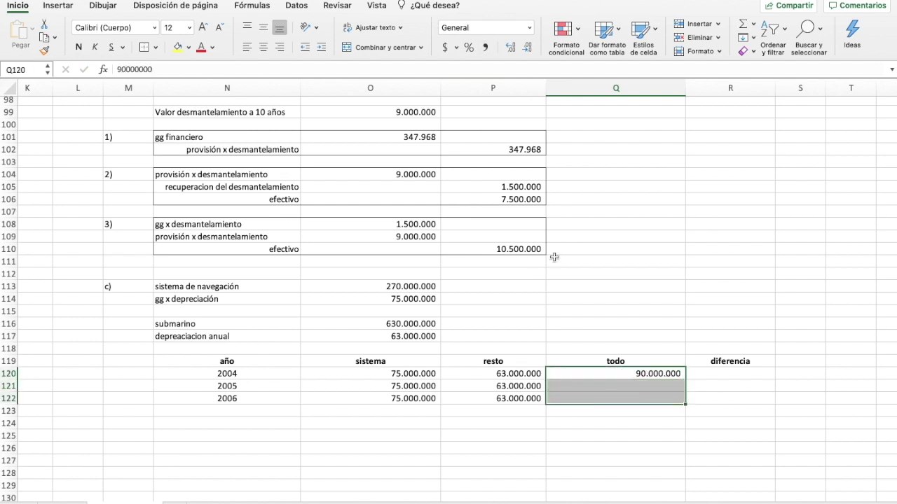
Fill the "todo" column for 2005 and 2006, with Q121 and Q122 each referencing Q120.
{"action": "left_click", "coordinate": [639, 390]}
{"action": "type", "text": "="}
{"action": "left_click", "coordinate": [638, 375]}
{"action": "key", "text": "Return"}
{"action": "type", "text": "="}
{"action": "left_click", "coordinate": [638, 377]}
{"action": "key", "text": "Return"}
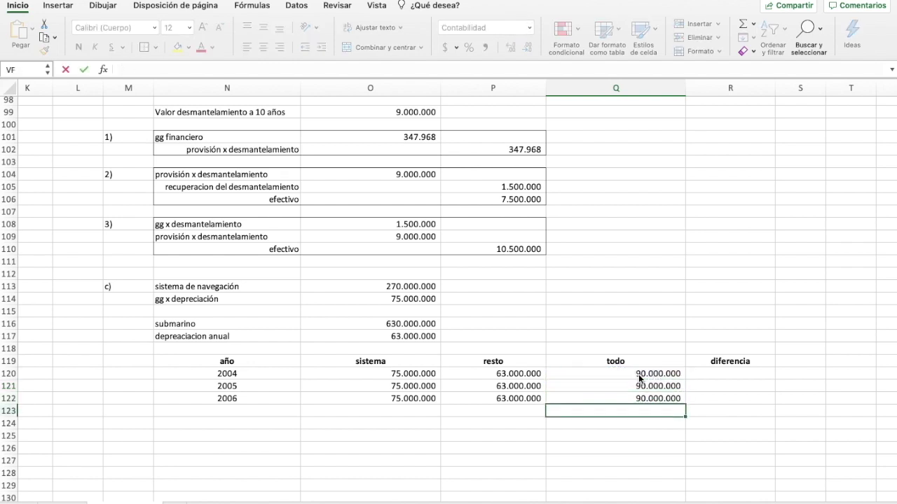
Calculate the 2004 "diferencia" in R120 as +Q120-P120-O120.
{"action": "left_click", "coordinate": [732, 373]}
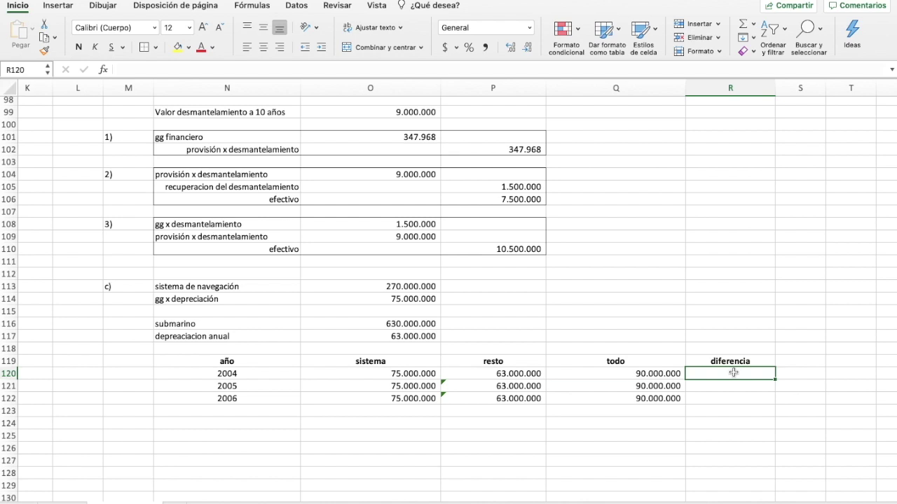
{"action": "type", "text": "+"}
{"action": "left_click", "coordinate": [671, 374]}
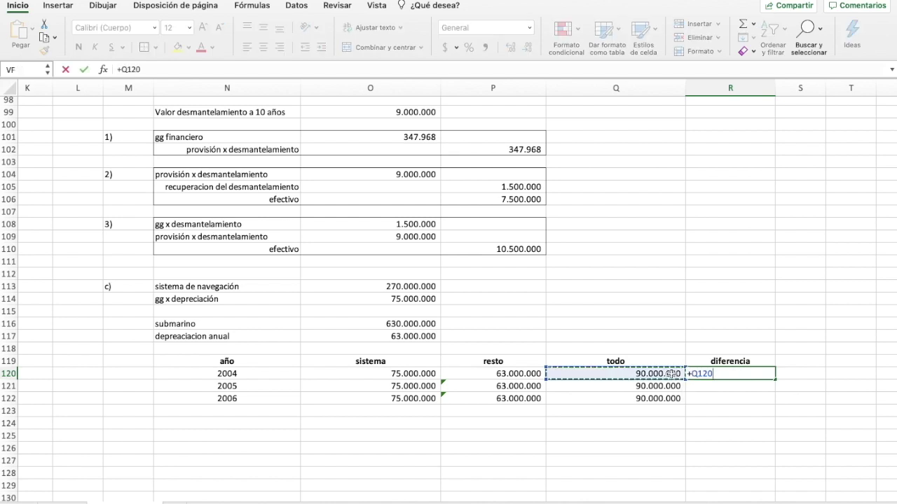
{"action": "type", "text": "-"}
{"action": "left_click", "coordinate": [527, 374]}
{"action": "type", "text": "-"}
{"action": "left_click", "coordinate": [385, 377]}
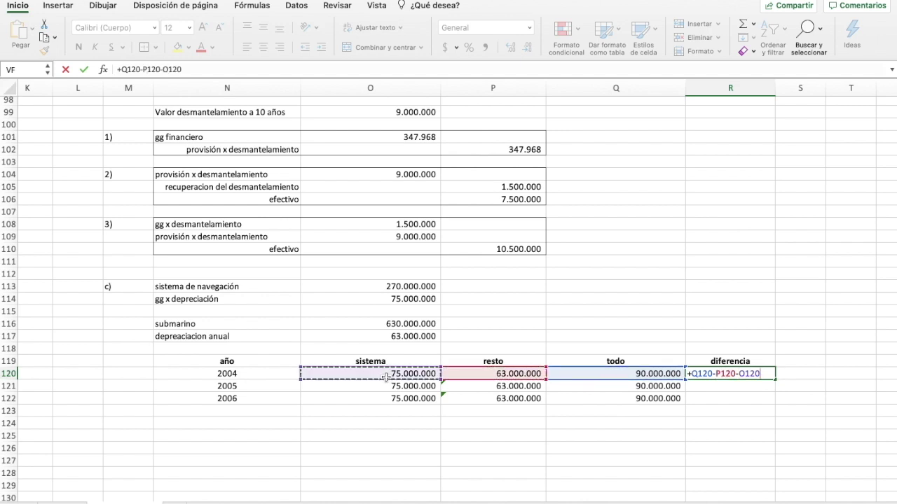
{"action": "key", "text": "Return"}
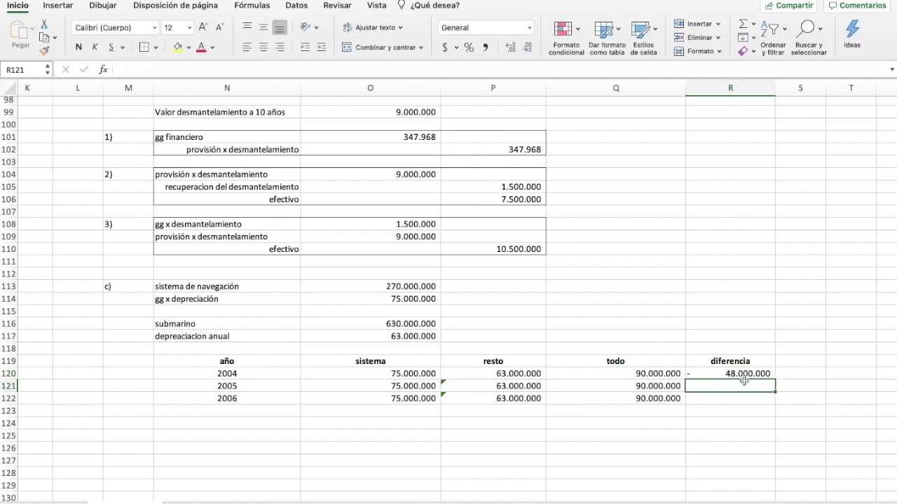
Fill the "diferencia" column for 2005 and 2006, with R121 referencing R120 and R122 referencing R121.
{"action": "type", "text": "+"}
{"action": "left_click", "coordinate": [735, 375]}
{"action": "key", "text": "Return"}
{"action": "type", "text": "+"}
{"action": "left_click", "coordinate": [735, 375]}
{"action": "left_click", "coordinate": [735, 386]}
{"action": "key", "text": "Return"}
Add up the three yearly differences in R125 with the formula =R120+R121+R122.
{"action": "scroll", "coordinate": [448, 384], "scroll_direction": "down", "scroll_amount": 2}
{"action": "scroll", "coordinate": [443, 385], "scroll_direction": "down", "scroll_amount": 2}
{"action": "scroll", "coordinate": [443, 385], "scroll_direction": "right", "scroll_amount": 1}
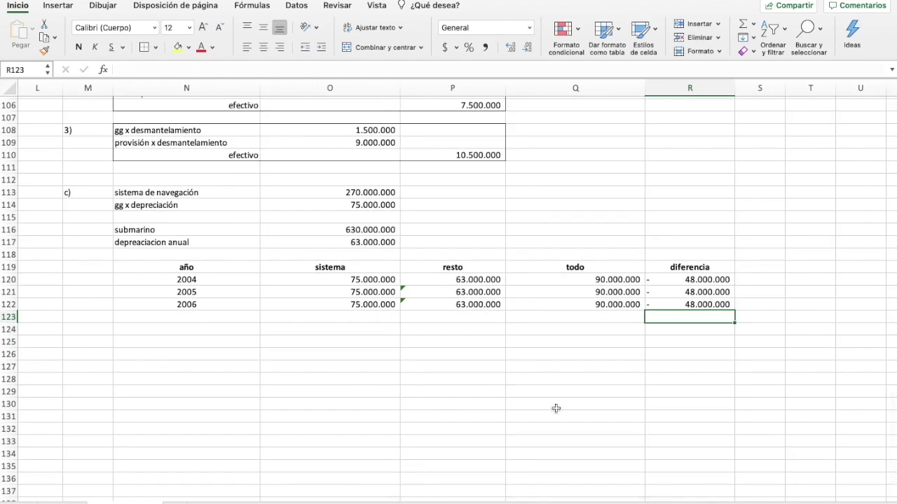
{"action": "left_click", "coordinate": [682, 341]}
{"action": "type", "text": "="}
{"action": "left_click", "coordinate": [690, 280]}
{"action": "type", "text": "+"}
{"action": "left_click", "coordinate": [690, 291]}
{"action": "type", "text": "+"}
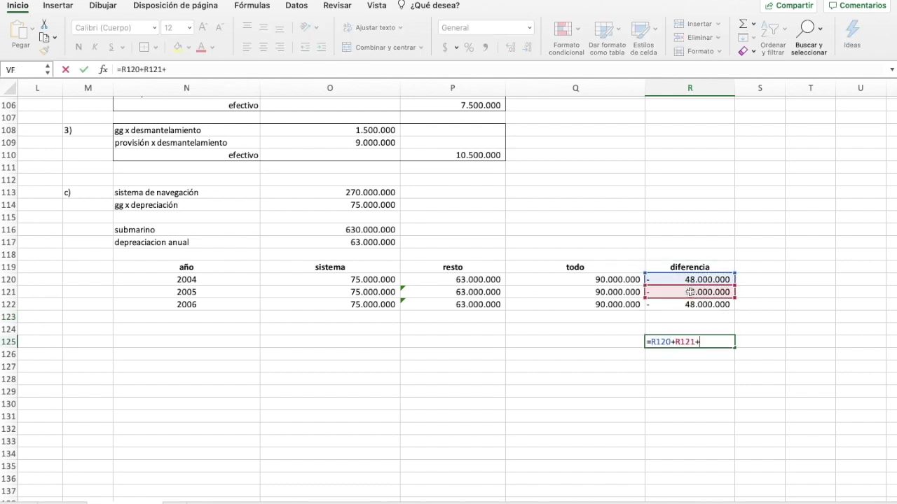
{"action": "left_click", "coordinate": [691, 304]}
{"action": "key", "text": "Return"}
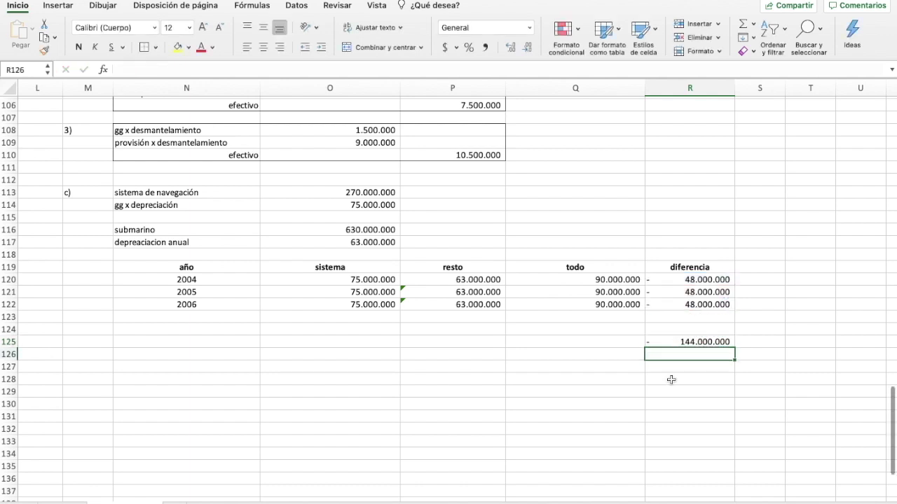